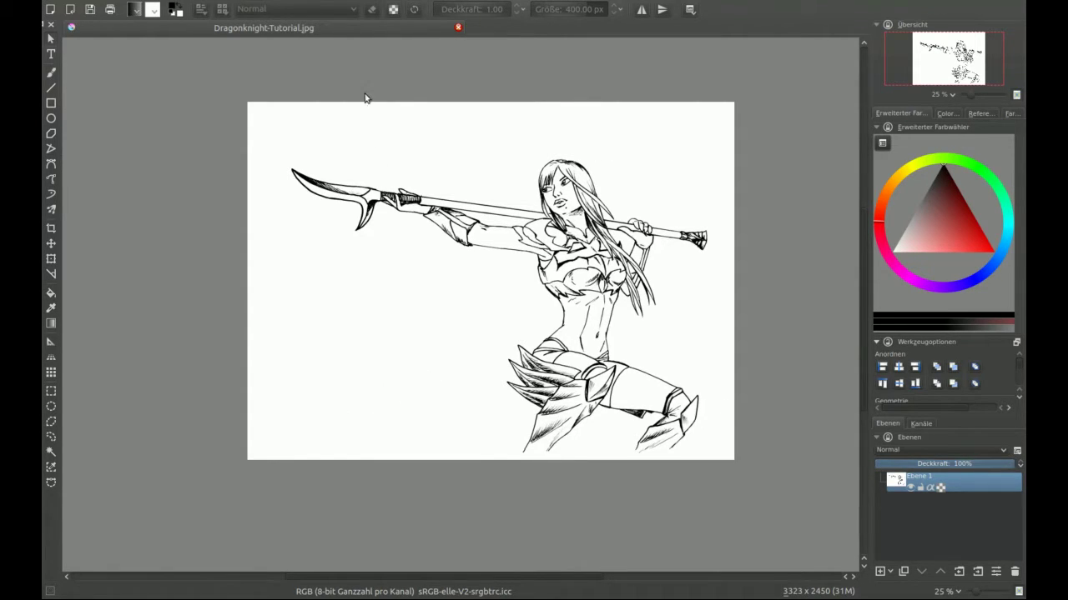
- Apply Farbe zu Alpha with white at threshold 100 to the line-art layer
{"action": "left_click", "coordinate": [334, 2]}
{"action": "mouse_move", "coordinate": [315, 71]}
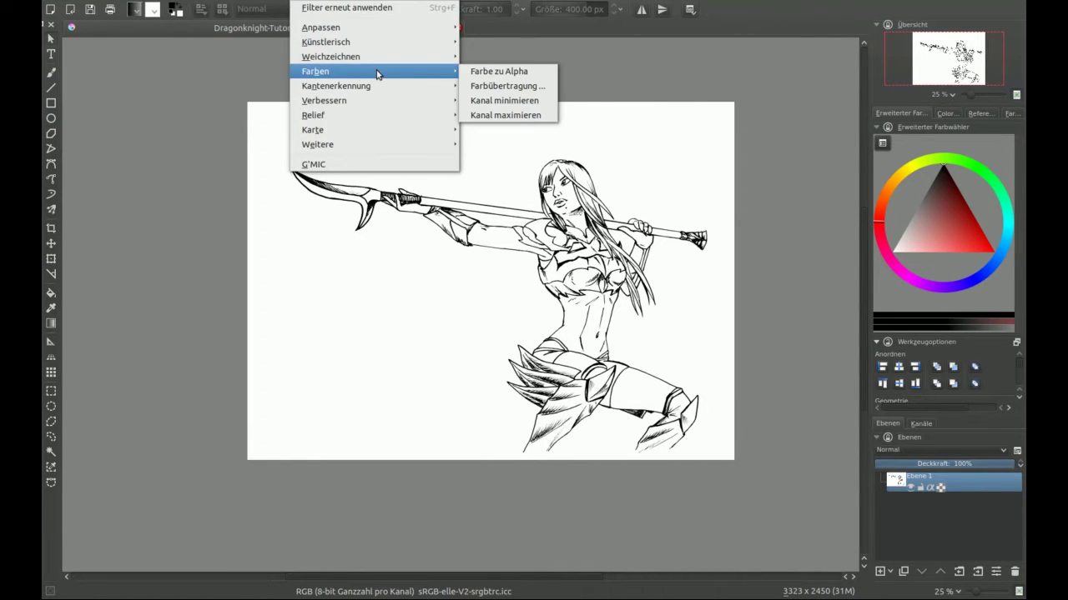
{"action": "left_click", "coordinate": [526, 75]}
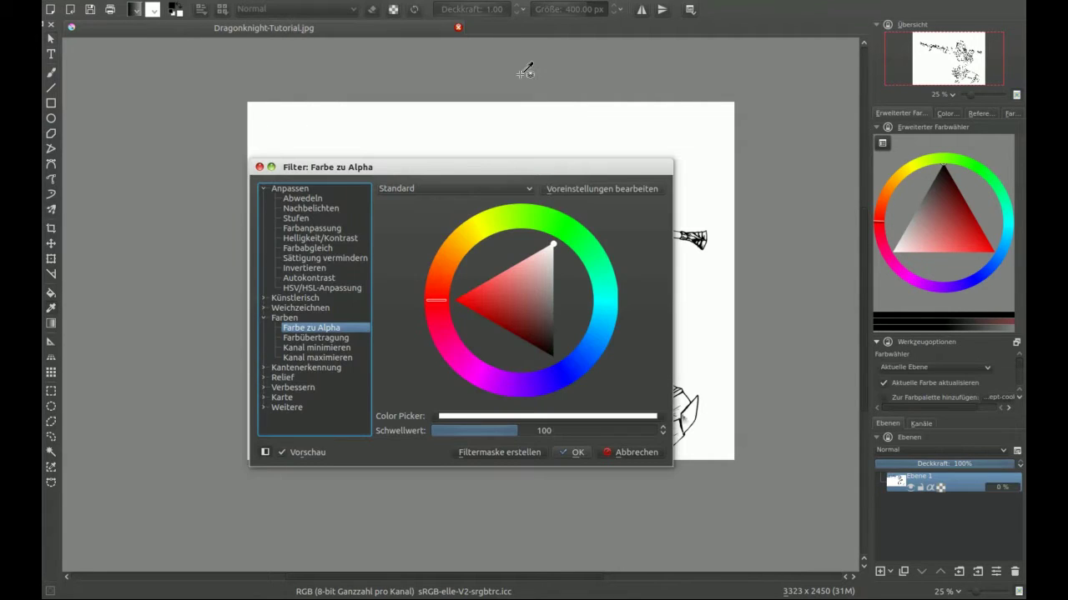
{"action": "mouse_move", "coordinate": [465, 169]}
{"action": "left_mouse_down"}
{"action": "mouse_move", "coordinate": [357, 237]}
{"action": "mouse_move", "coordinate": [391, 158]}
{"action": "left_mouse_up"}
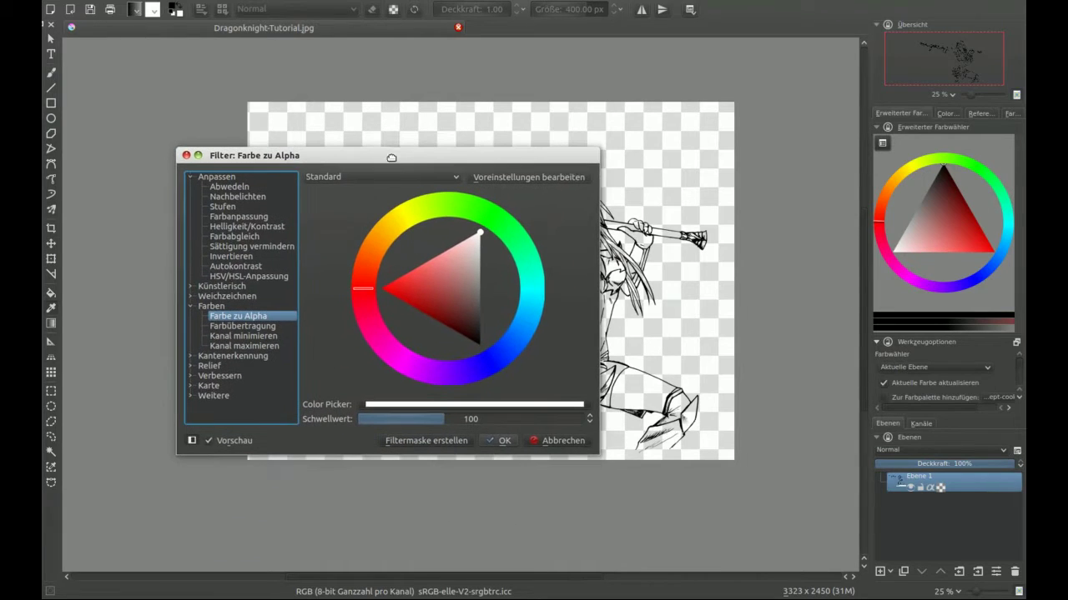
{"action": "left_click", "coordinate": [498, 441]}
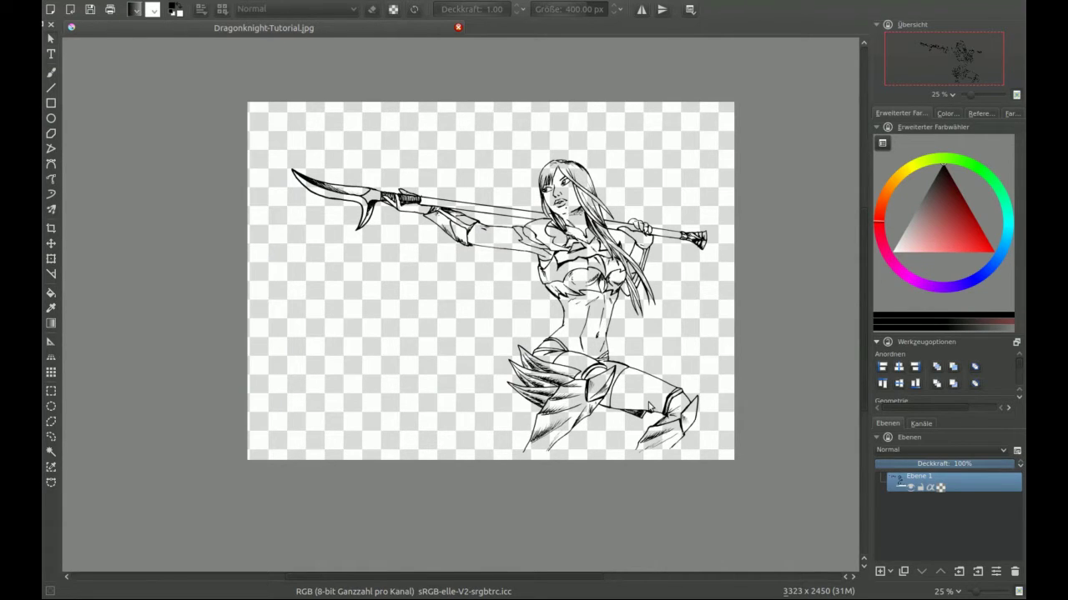
- Add Ebene 2 below the line art, fill it with white, and reselect Ebene 1
{"action": "left_click", "coordinate": [881, 573]}
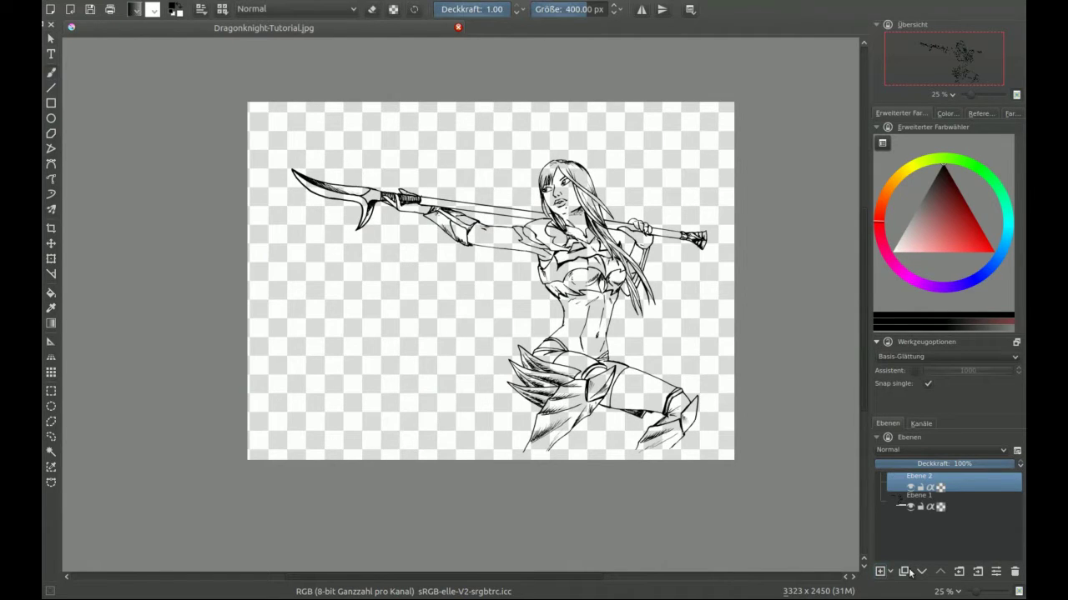
{"action": "left_click", "coordinate": [922, 573]}
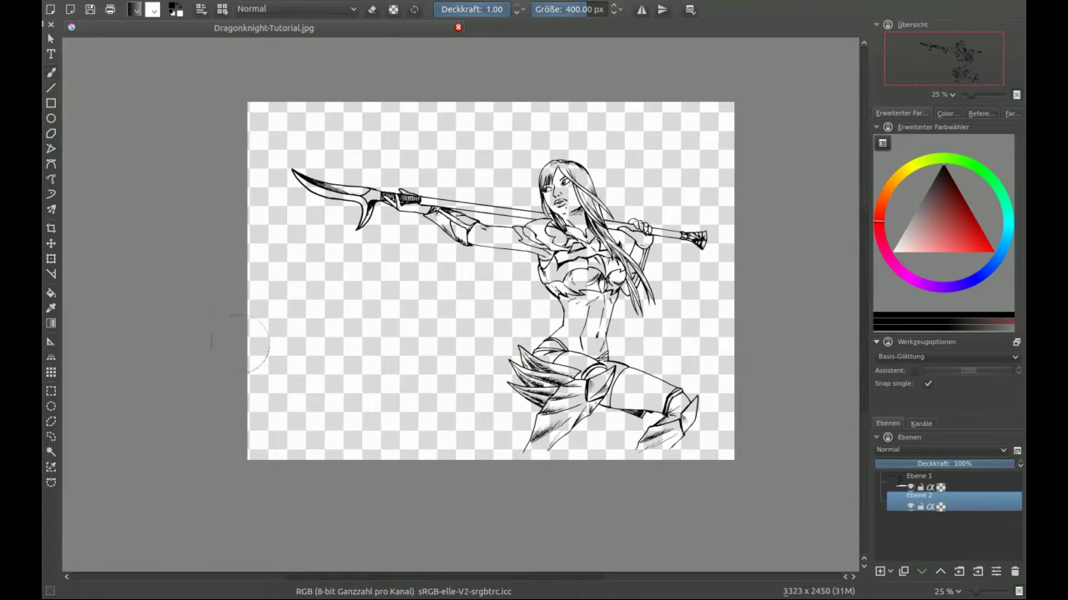
{"action": "left_click", "coordinate": [50, 293]}
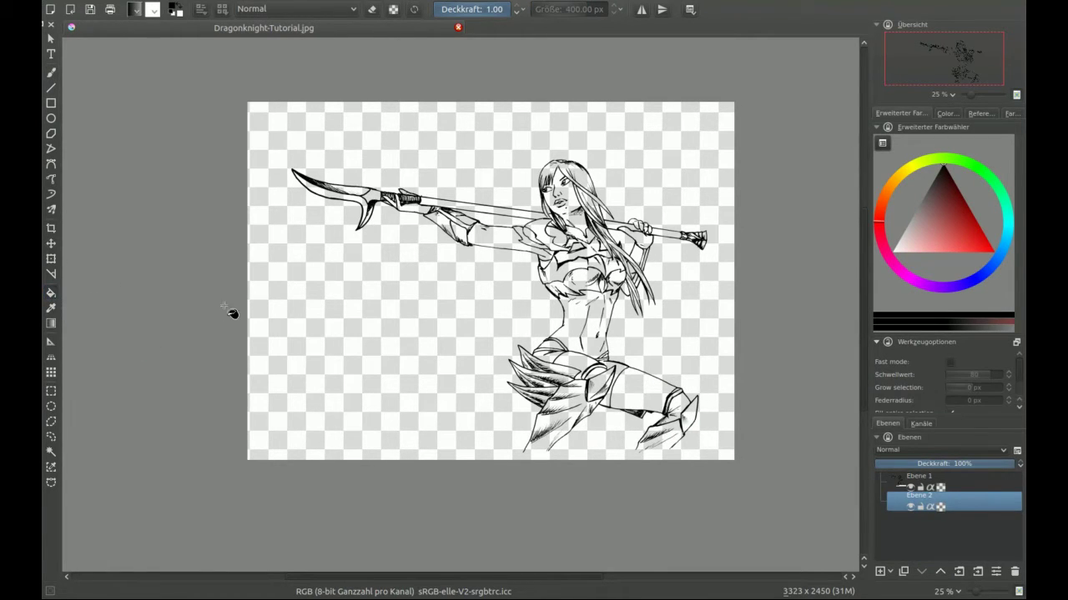
{"action": "key", "text": "x"}
{"action": "left_click", "coordinate": [309, 319]}
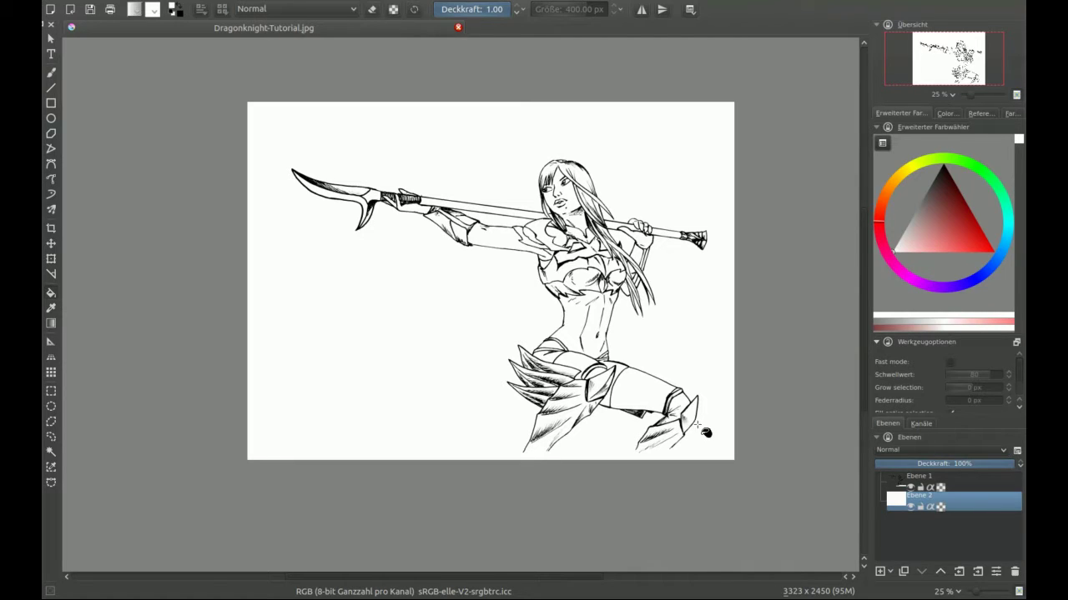
{"action": "left_click", "coordinate": [921, 481]}
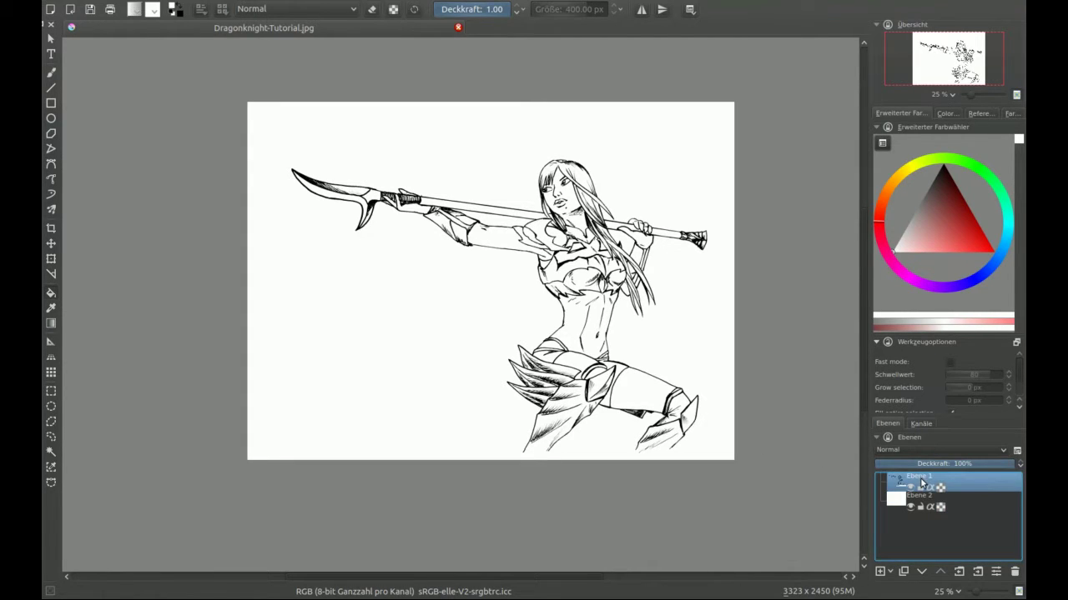
{"action": "left_click", "coordinate": [305, 1]}
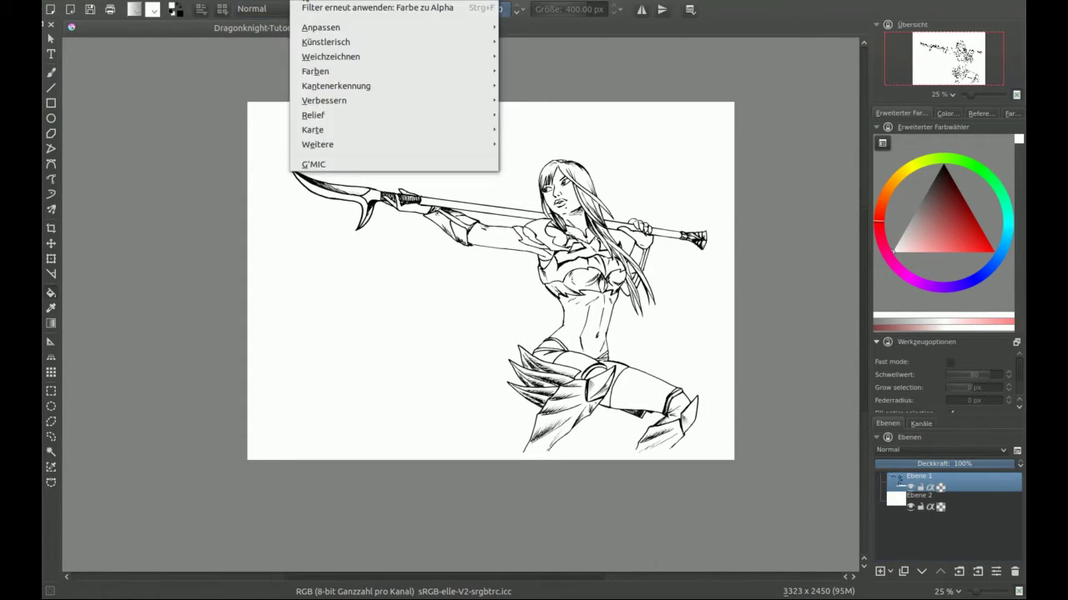
- Run G'MIC Colorize [interactive] with Lineart input and Image + Colors (2 layers) output
{"action": "left_click", "coordinate": [325, 169]}
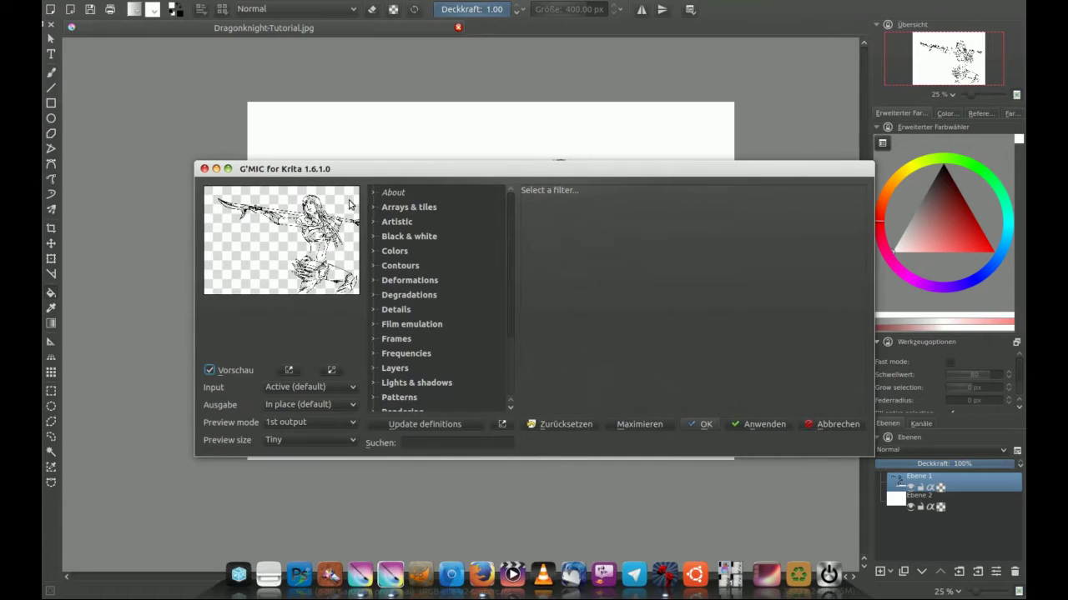
{"action": "left_click", "coordinate": [375, 238]}
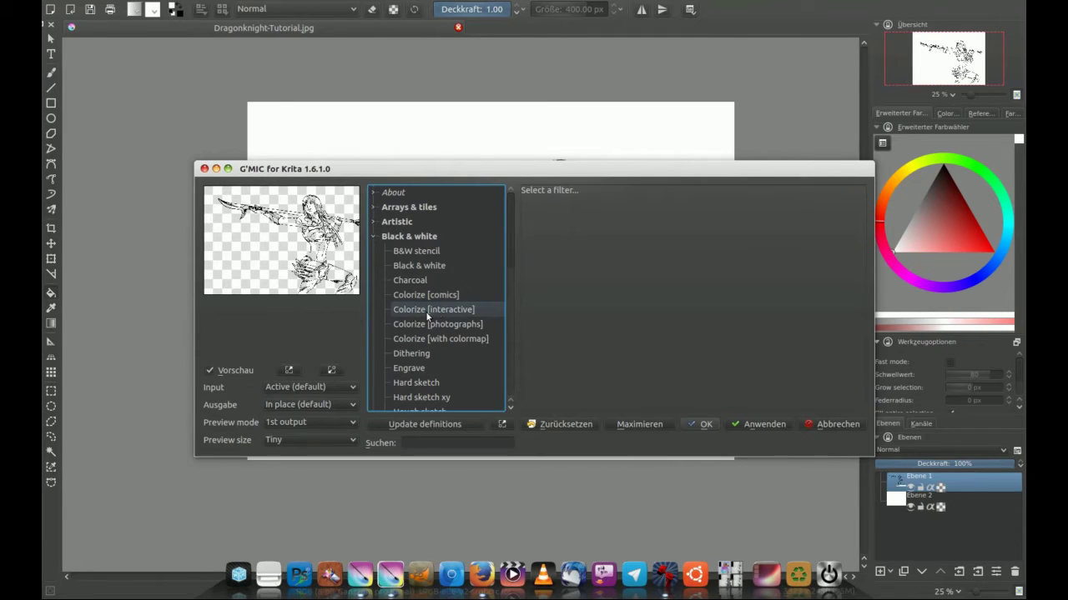
{"action": "left_click", "coordinate": [422, 311]}
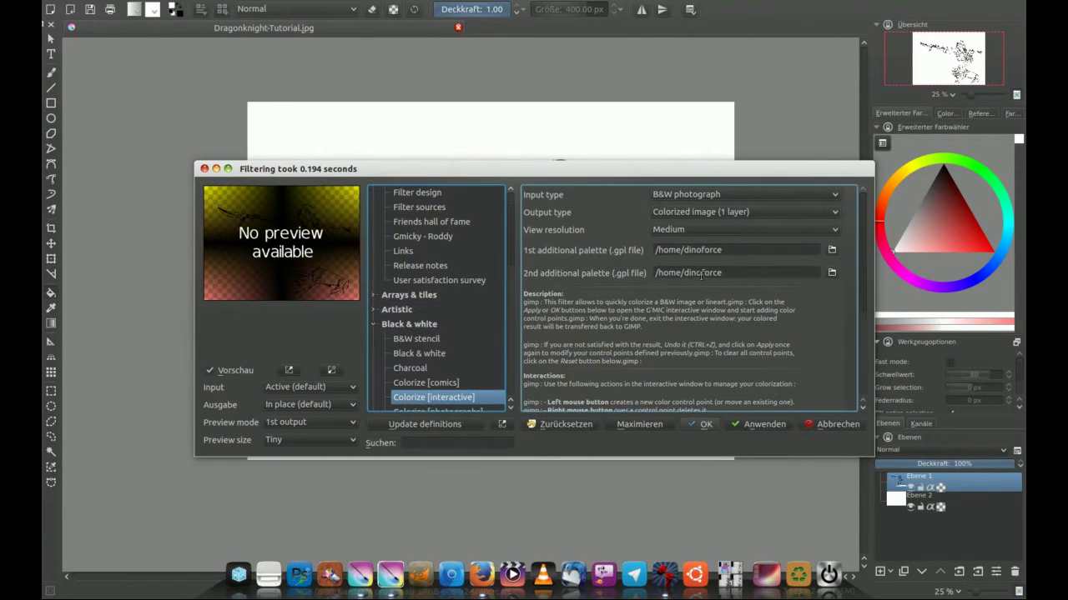
{"action": "left_click", "coordinate": [687, 194]}
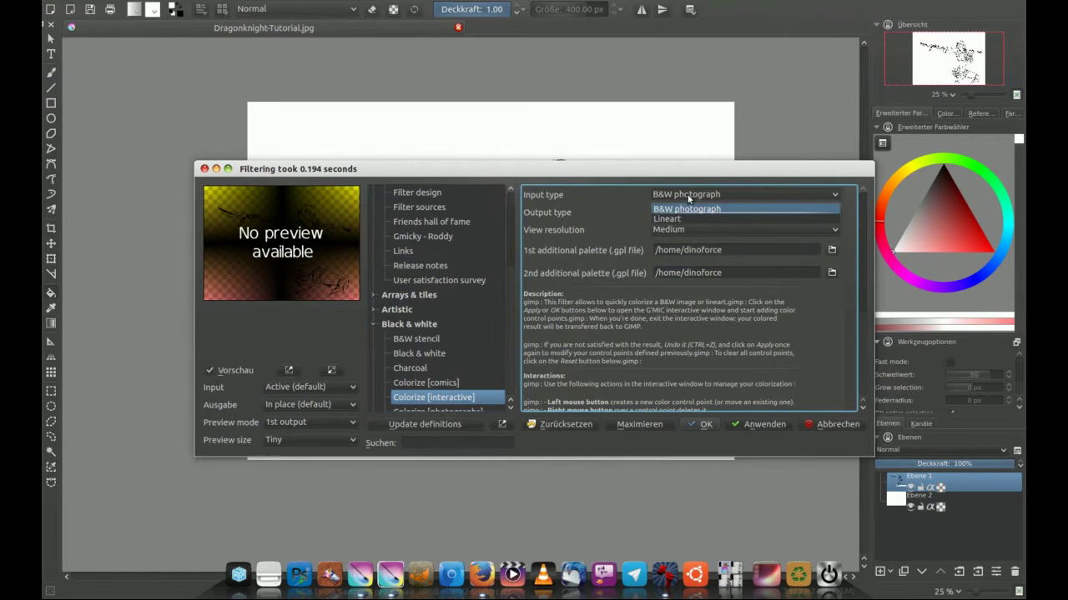
{"action": "left_click", "coordinate": [674, 219]}
{"action": "left_click", "coordinate": [673, 213]}
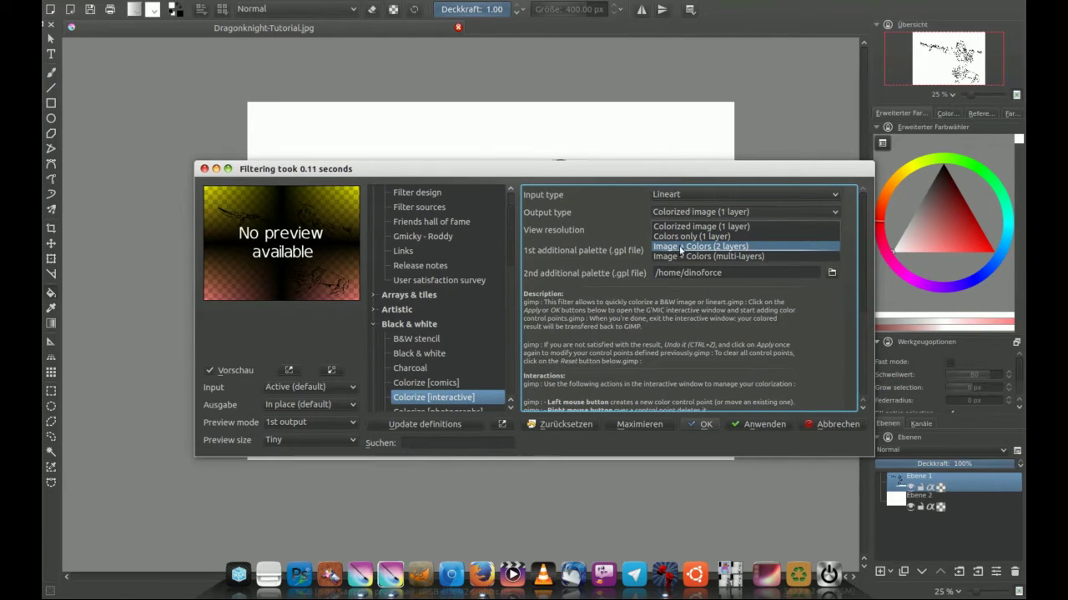
{"action": "left_click", "coordinate": [734, 247]}
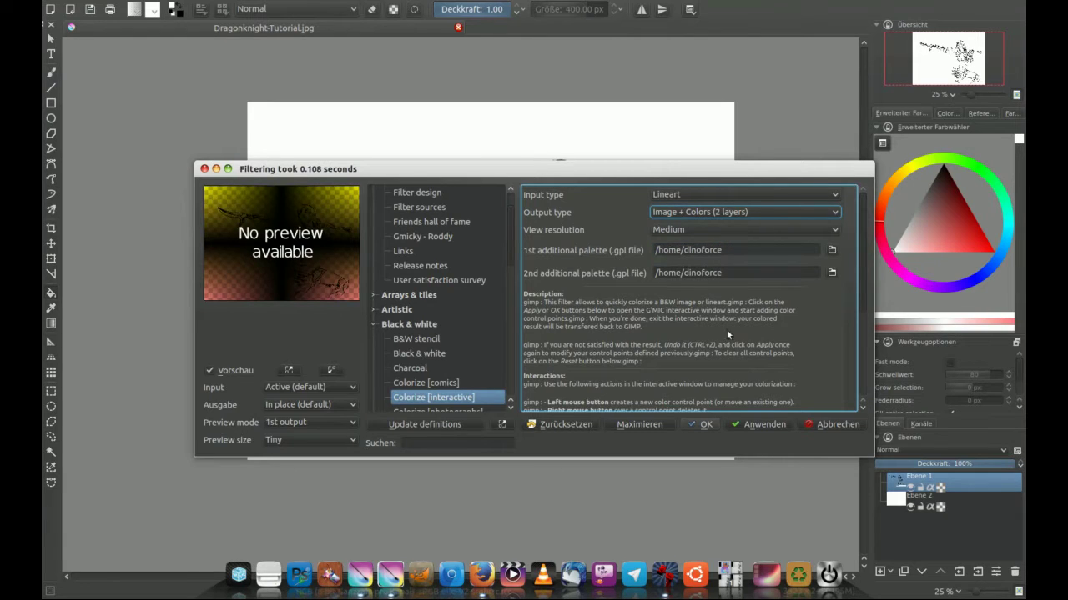
{"action": "left_click", "coordinate": [704, 424]}
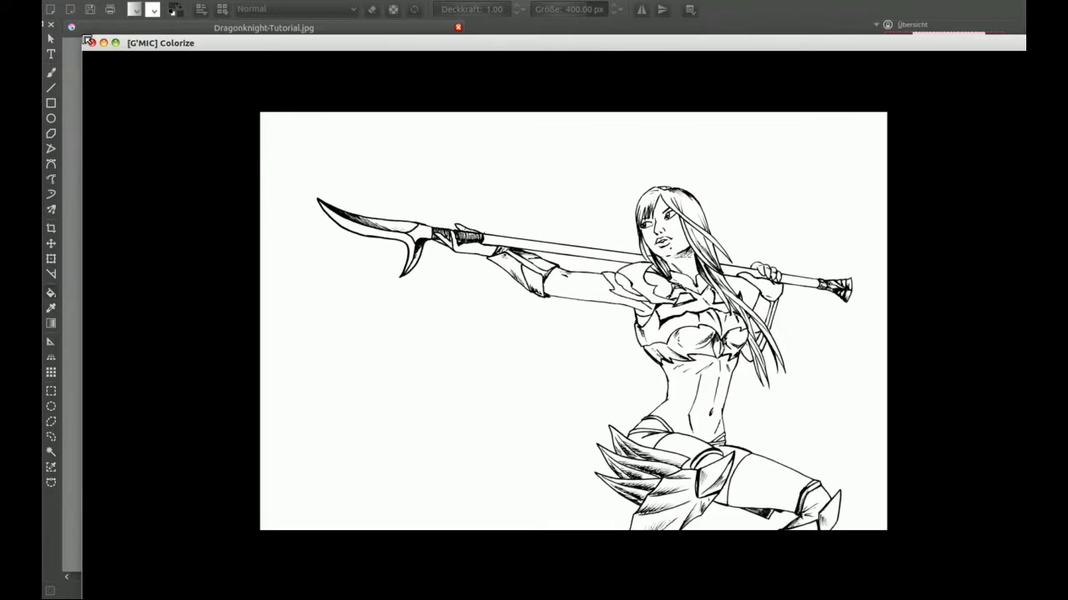
- Arrange the Colorize and Palette windows side by side and pick skin tone #ECC690
{"action": "left_click_drag", "start_coordinate": [73, 30], "coordinate": [451, 163]}
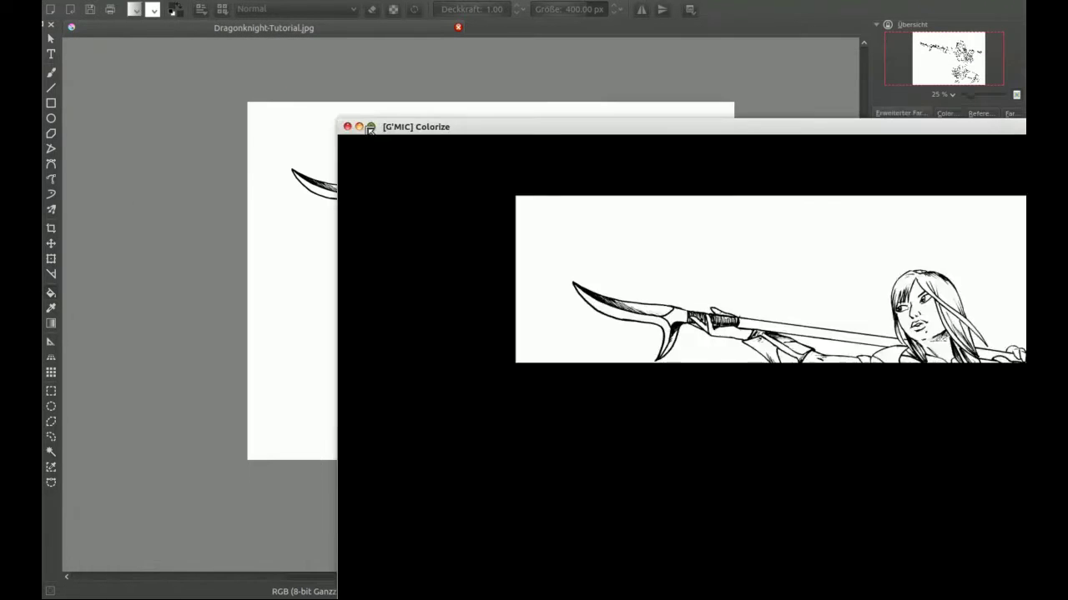
{"action": "mouse_move", "coordinate": [662, 161]}
{"action": "left_mouse_down"}
{"action": "mouse_move", "coordinate": [537, 68]}
{"action": "mouse_move", "coordinate": [731, 76]}
{"action": "left_mouse_up"}
{"action": "left_click_drag", "start_coordinate": [470, 215], "coordinate": [138, 158]}
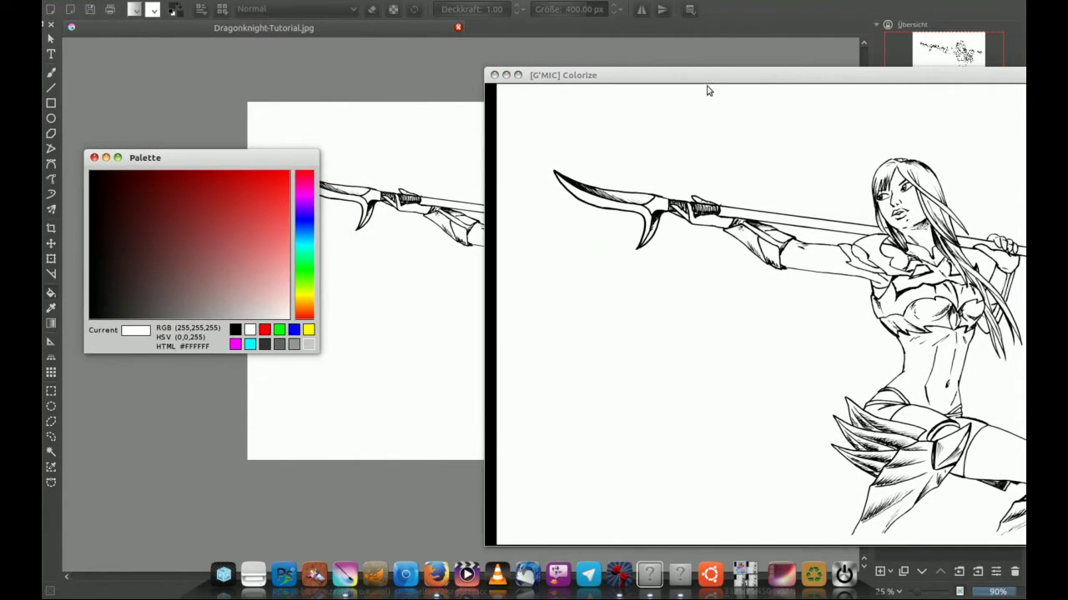
{"action": "left_click_drag", "start_coordinate": [709, 83], "coordinate": [528, 60]}
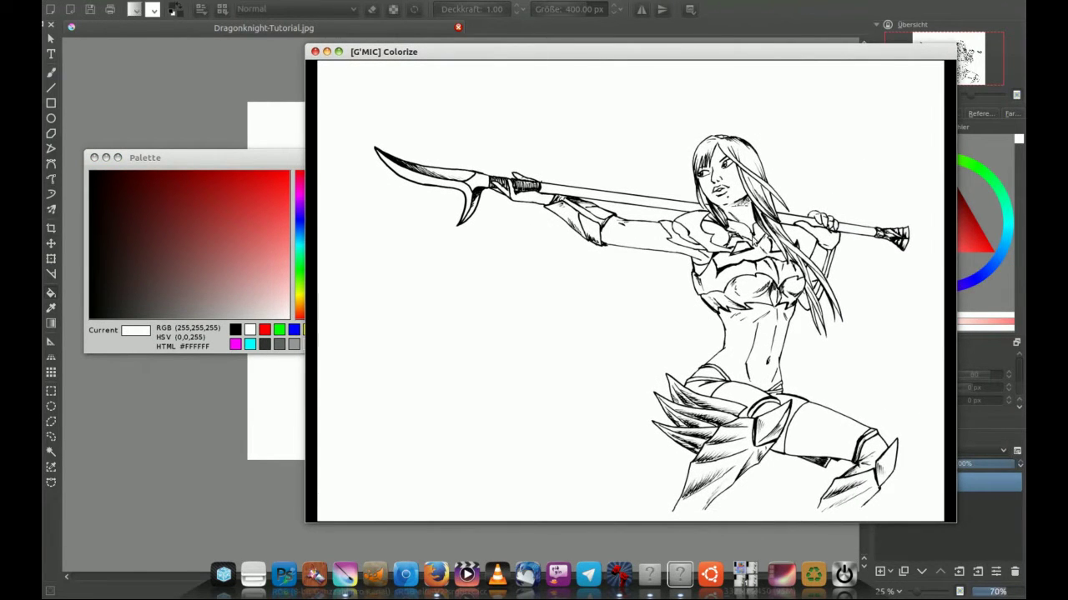
{"action": "left_click_drag", "start_coordinate": [247, 155], "coordinate": [238, 161]}
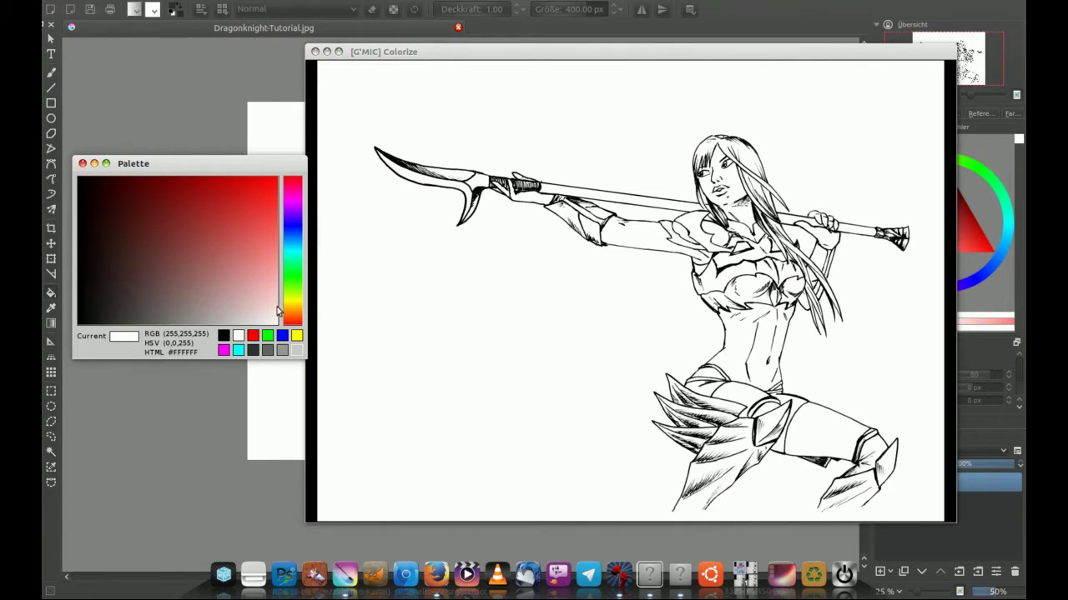
{"action": "left_click_drag", "start_coordinate": [292, 305], "coordinate": [294, 315]}
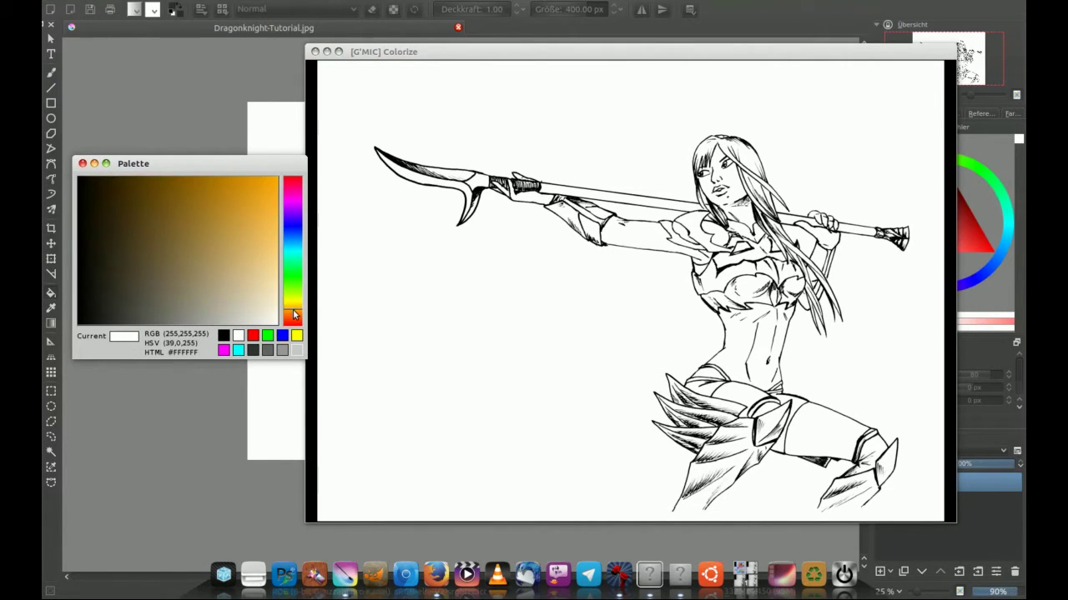
{"action": "left_click_drag", "start_coordinate": [261, 290], "coordinate": [265, 268]}
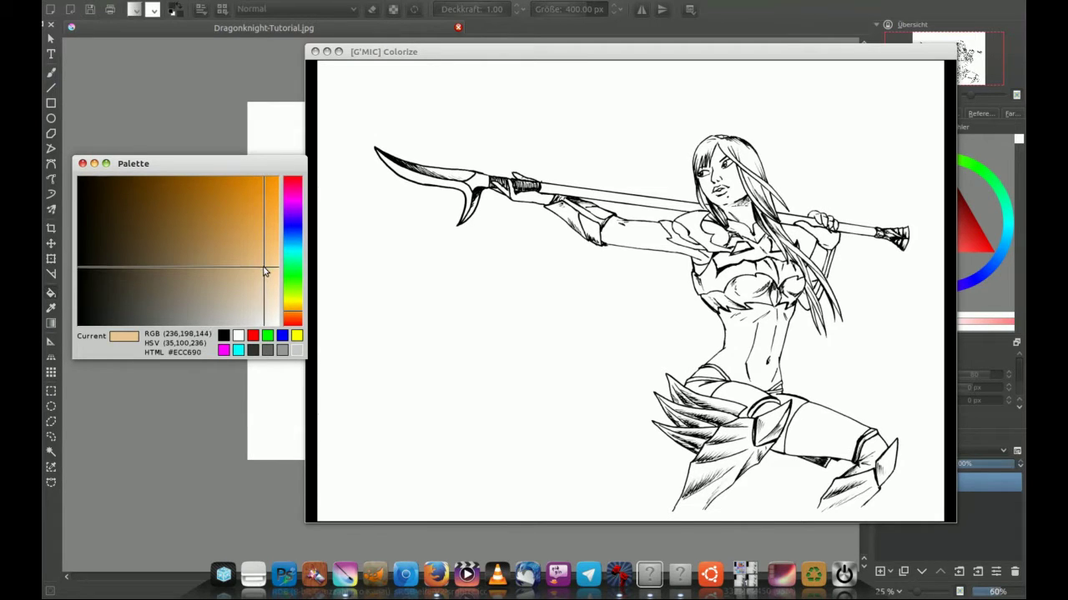
- Place skin-colour points on the arm, shoulder and abdomen
{"action": "left_click", "coordinate": [618, 236]}
{"action": "left_click", "coordinate": [658, 241]}
{"action": "left_click", "coordinate": [711, 231]}
{"action": "left_click", "coordinate": [744, 334]}
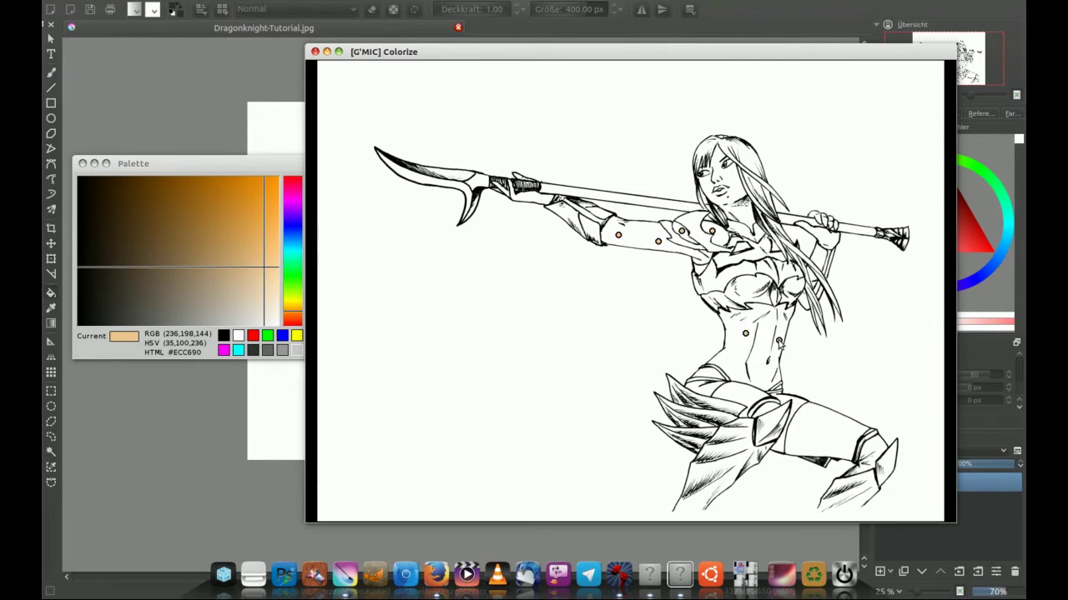
{"action": "left_click", "coordinate": [779, 341]}
- Switch to white and scatter points across the empty background
{"action": "left_click", "coordinate": [239, 336]}
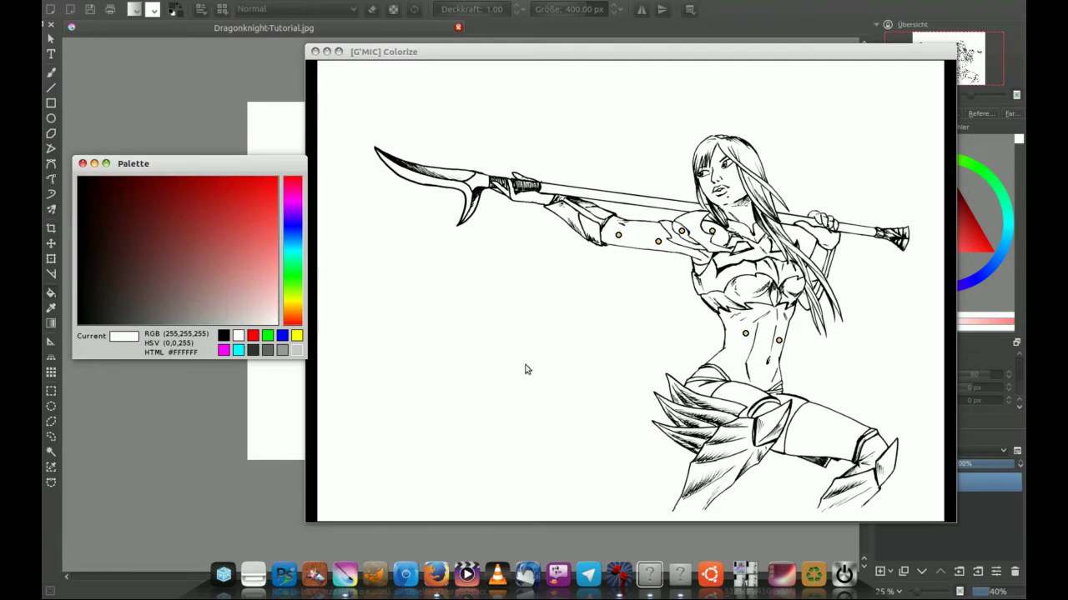
{"action": "left_click", "coordinate": [650, 331]}
{"action": "left_click", "coordinate": [547, 393]}
{"action": "left_click", "coordinate": [382, 319]}
{"action": "left_click", "coordinate": [480, 102]}
{"action": "left_click", "coordinate": [730, 104]}
{"action": "left_click", "coordinate": [894, 114]}
{"action": "left_click", "coordinate": [896, 369]}
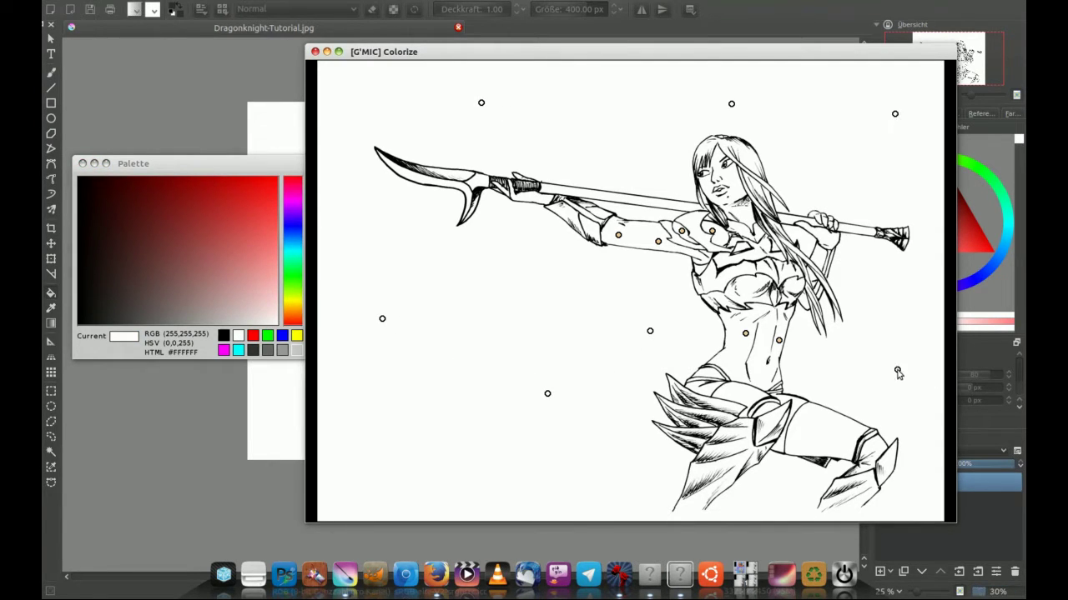
- Switch to green and place colour points on the lower figure
{"action": "left_click", "coordinate": [292, 279]}
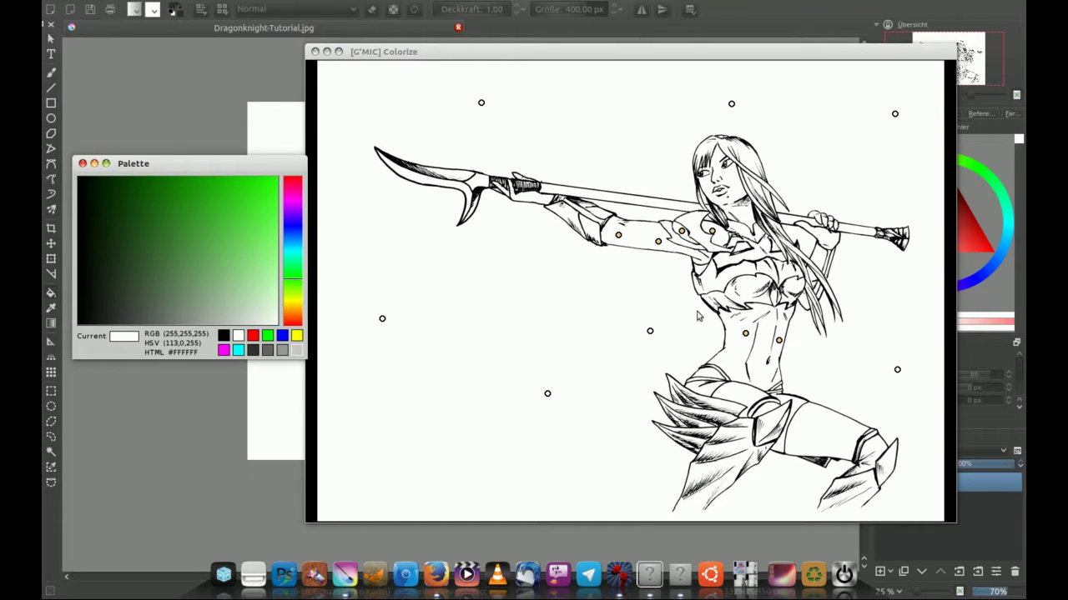
{"action": "left_click", "coordinate": [739, 390]}
{"action": "left_click", "coordinate": [767, 409]}
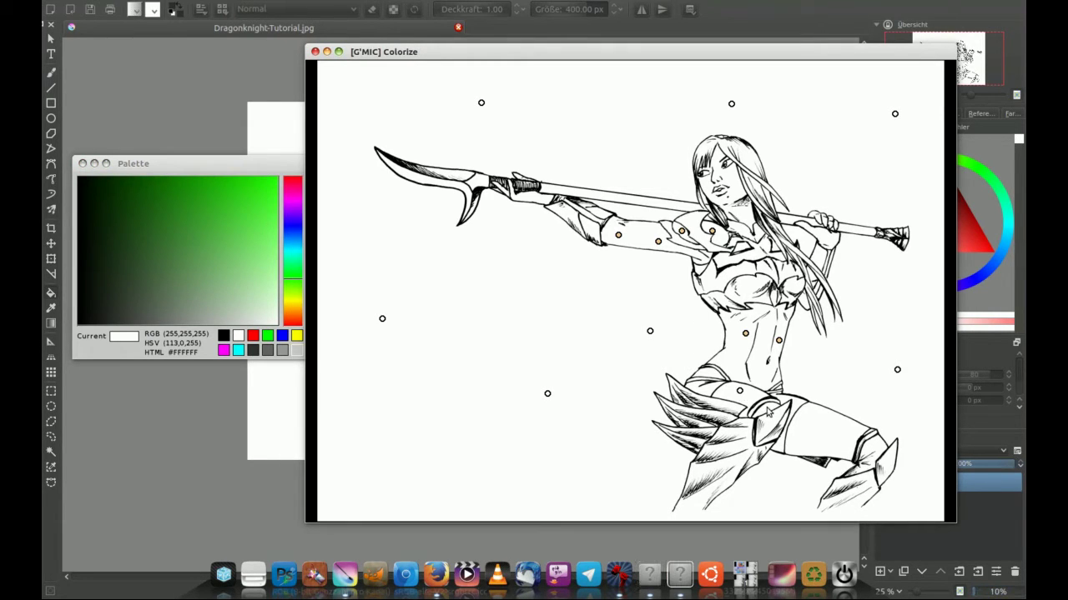
{"action": "left_click", "coordinate": [821, 419]}
{"action": "left_click", "coordinate": [874, 445]}
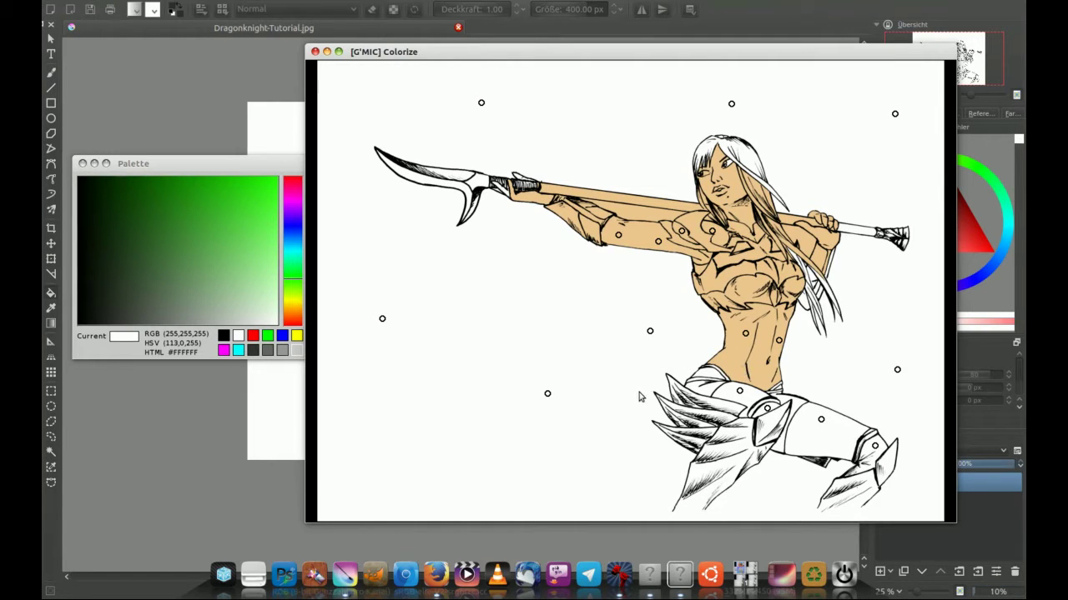
- Sample the skin colour, add points on leg armour, belt and background, and reposition two
{"action": "left_click", "coordinate": [636, 238]}
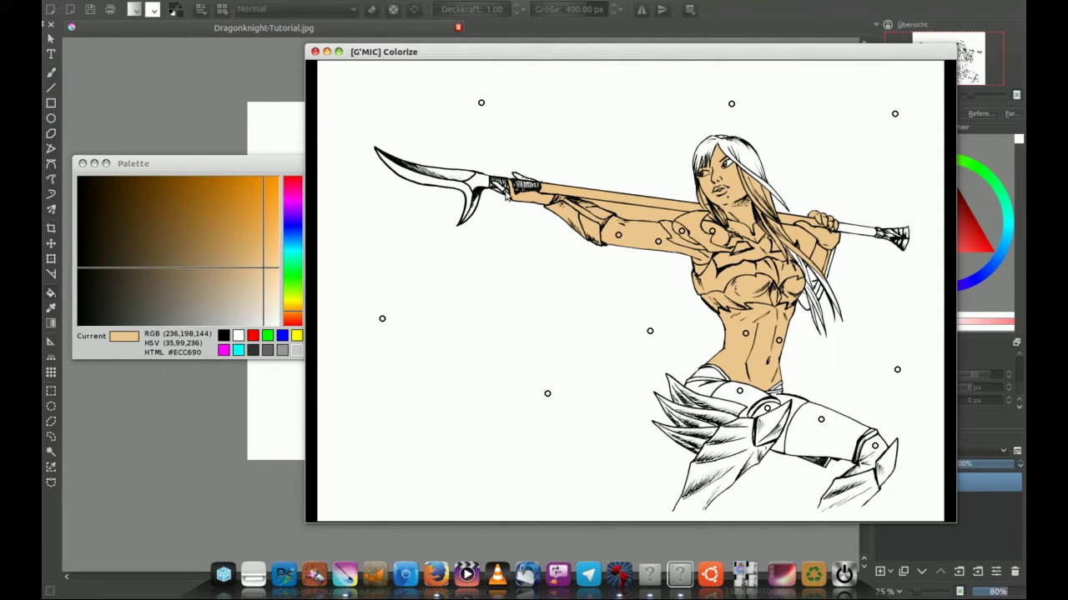
{"action": "left_click", "coordinate": [873, 446]}
{"action": "left_click", "coordinate": [632, 430]}
{"action": "left_click", "coordinate": [379, 101]}
{"action": "left_click_drag", "start_coordinate": [821, 419], "coordinate": [849, 380]}
{"action": "left_click_drag", "start_coordinate": [874, 446], "coordinate": [807, 484]}
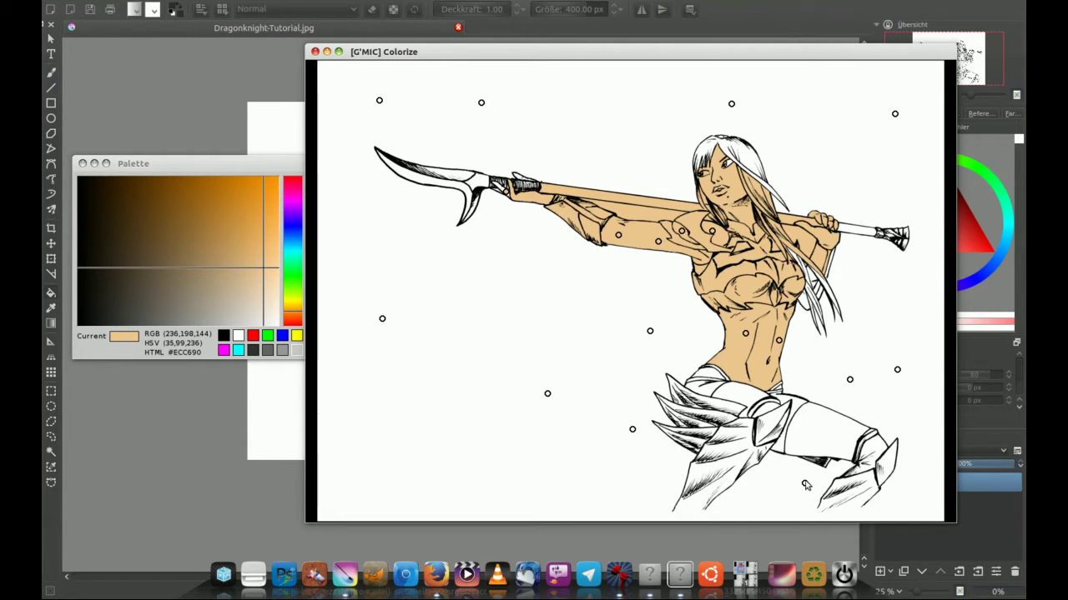
- Choose a deeper green and place a green point on the figure
{"action": "left_click", "coordinate": [292, 280]}
{"action": "left_click_drag", "start_coordinate": [227, 202], "coordinate": [217, 191]}
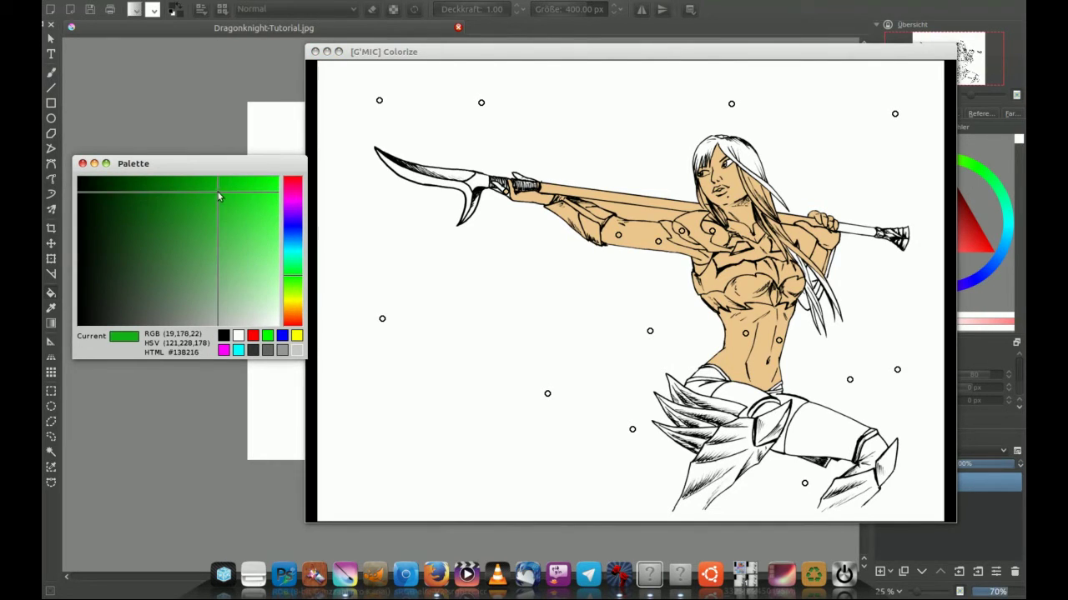
{"action": "left_click", "coordinate": [817, 428]}
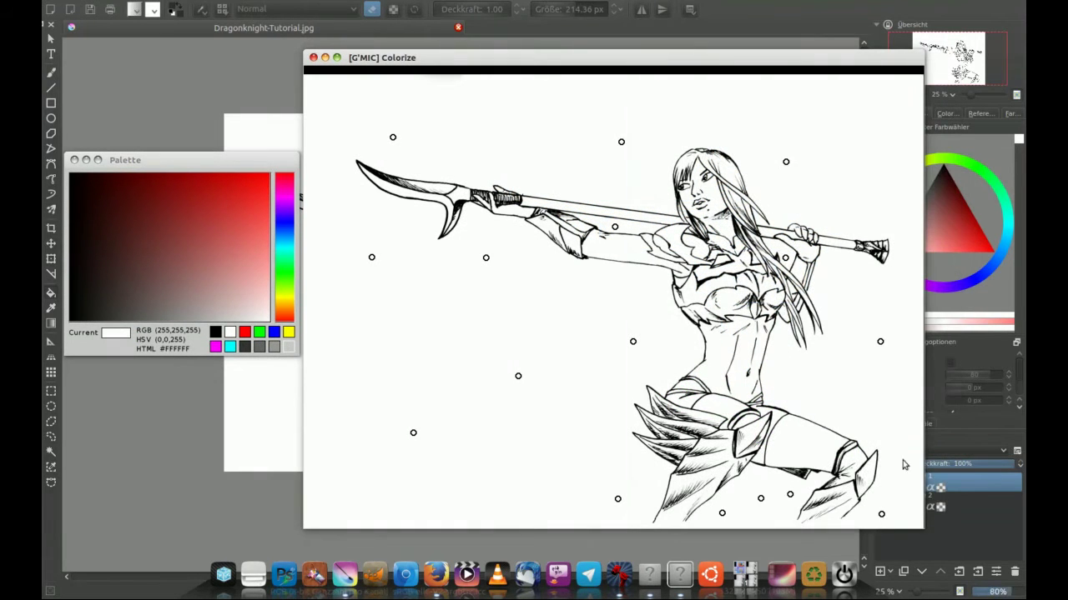
- Mark arms, shoulder, face, neck, hand, belly and hip with skin-tone points
{"action": "left_click", "coordinate": [285, 306]}
{"action": "left_click_drag", "start_coordinate": [250, 275], "coordinate": [252, 263]}
{"action": "left_click", "coordinate": [631, 248]}
{"action": "left_click", "coordinate": [498, 200]}
{"action": "left_click", "coordinate": [697, 246]}
{"action": "left_click", "coordinate": [717, 200]}
{"action": "left_click", "coordinate": [696, 173]}
{"action": "left_click", "coordinate": [795, 245]}
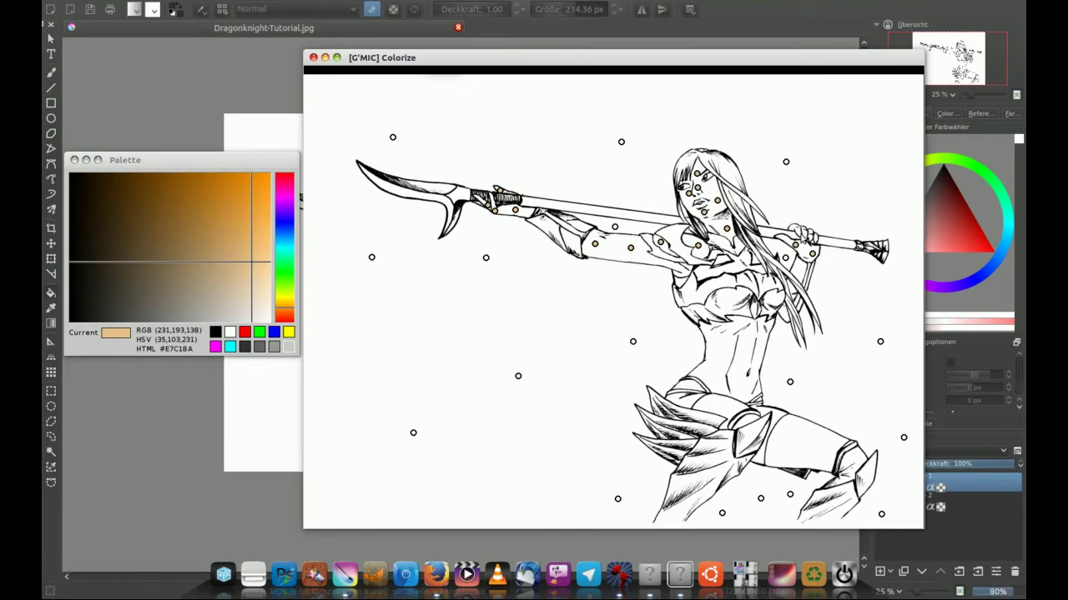
{"action": "left_click", "coordinate": [785, 315]}
{"action": "left_click", "coordinate": [758, 354]}
{"action": "left_click", "coordinate": [719, 355]}
{"action": "left_click", "coordinate": [744, 389]}
{"action": "left_click", "coordinate": [688, 401]}
{"action": "left_click", "coordinate": [778, 413]}
{"action": "left_click", "coordinate": [275, 303]}
{"action": "left_click", "coordinate": [221, 318]}
- Mark the armour on arm, shoulder, torso, skirt, thigh and boots with light grey points
{"action": "left_click_drag", "start_coordinate": [275, 296], "coordinate": [278, 274]}
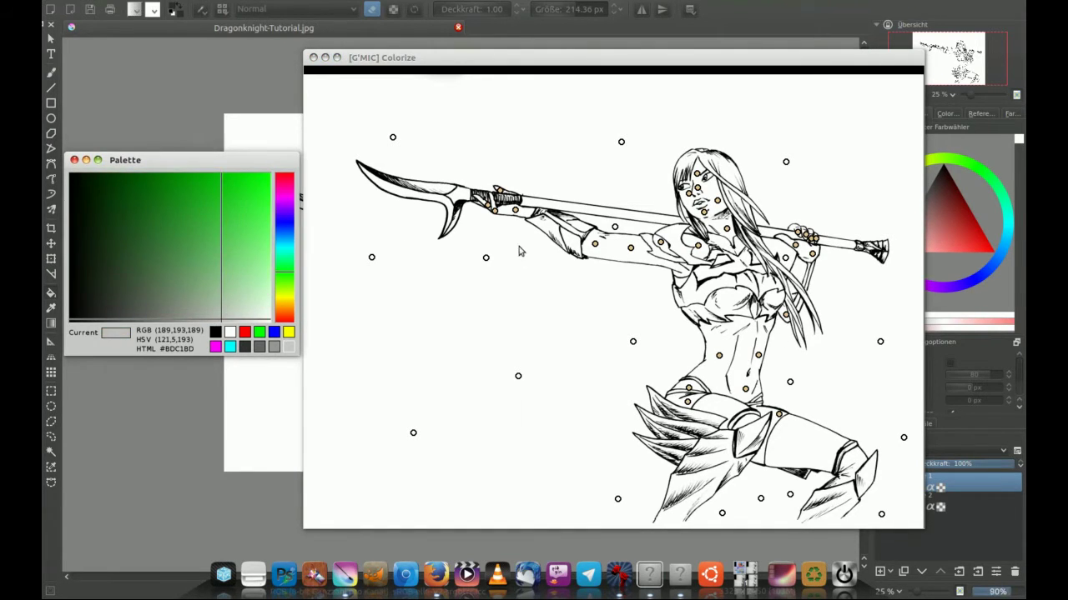
{"action": "left_click", "coordinate": [578, 227]}
{"action": "left_click", "coordinate": [676, 239]}
{"action": "left_click", "coordinate": [660, 256]}
{"action": "left_click", "coordinate": [709, 293]}
{"action": "left_click", "coordinate": [769, 290]}
{"action": "left_click", "coordinate": [737, 272]}
{"action": "left_click", "coordinate": [675, 415]}
{"action": "left_click", "coordinate": [676, 450]}
{"action": "left_click", "coordinate": [713, 449]}
{"action": "left_click", "coordinate": [730, 471]}
{"action": "left_click", "coordinate": [678, 508]}
{"action": "left_click", "coordinate": [761, 433]}
{"action": "left_click", "coordinate": [870, 474]}
{"action": "left_click", "coordinate": [843, 498]}
{"action": "left_click", "coordinate": [823, 512]}
- Mark the cloth on hip, thigh, back and arm and shoulder trims with green points
{"action": "left_click", "coordinate": [207, 178]}
{"action": "left_click", "coordinate": [720, 406]}
{"action": "left_click", "coordinate": [751, 422]}
{"action": "left_click", "coordinate": [799, 430]}
{"action": "left_click", "coordinate": [859, 463]}
{"action": "left_click", "coordinate": [808, 277]}
{"action": "left_click", "coordinate": [799, 298]}
{"action": "left_click", "coordinate": [740, 246]}
{"action": "left_click", "coordinate": [564, 225]}
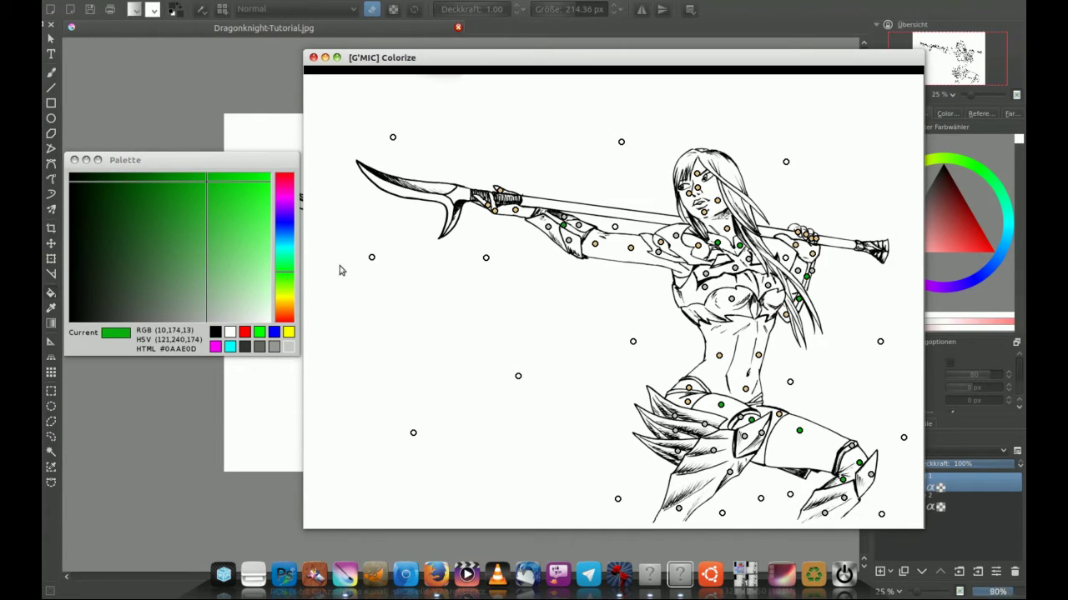
- Mark the hair with dark brown points
{"action": "left_click", "coordinate": [285, 308]}
{"action": "left_click", "coordinate": [149, 194]}
{"action": "left_click", "coordinate": [682, 217]}
{"action": "left_click", "coordinate": [726, 170]}
{"action": "left_click", "coordinate": [737, 196]}
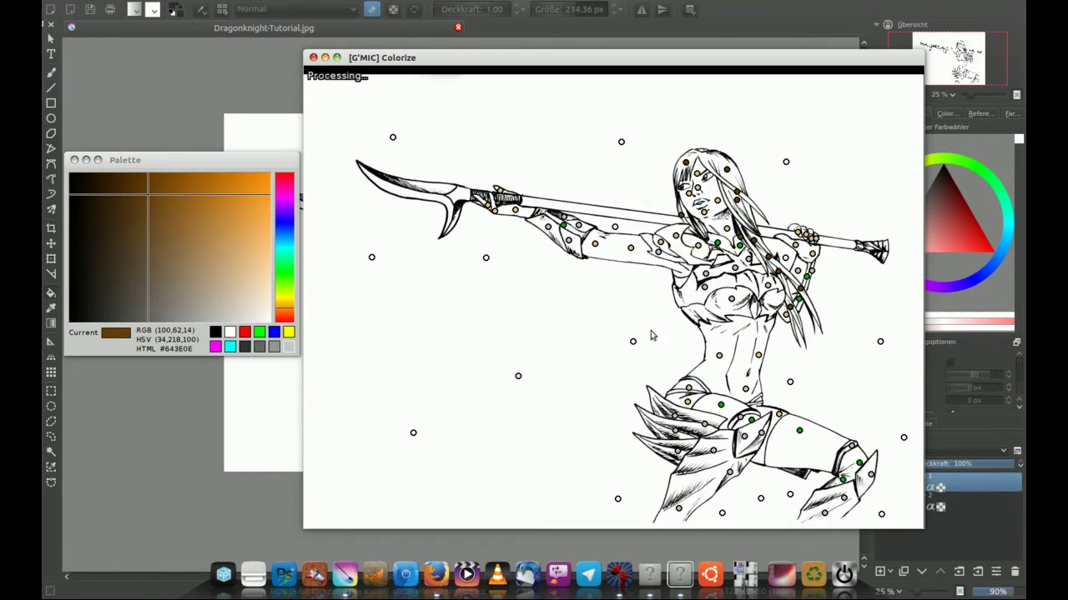
- Mark the spear blade with steel grey points
{"action": "left_click", "coordinate": [273, 346]}
{"action": "left_click", "coordinate": [437, 188]}
{"action": "left_click", "coordinate": [461, 195]}
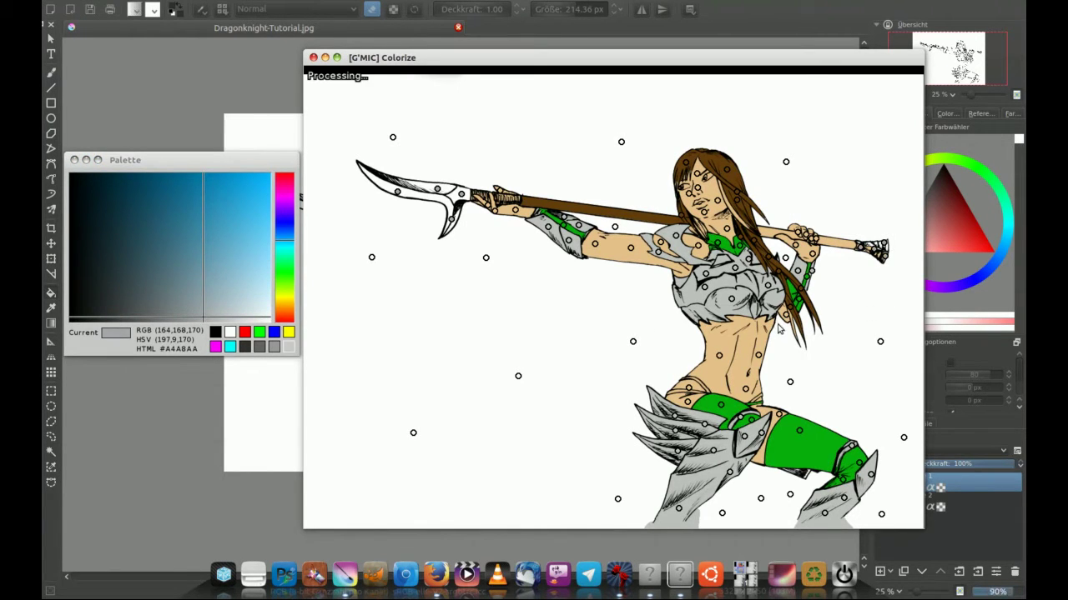
- Select gold for the grip, wood brown for the shaft, and light grey for armour
{"action": "left_click", "coordinate": [283, 300]}
{"action": "mouse_move", "coordinate": [191, 231]}
{"action": "left_mouse_down"}
{"action": "mouse_move", "coordinate": [201, 224]}
{"action": "mouse_move", "coordinate": [170, 233]}
{"action": "left_mouse_up"}
{"action": "left_click", "coordinate": [284, 307]}
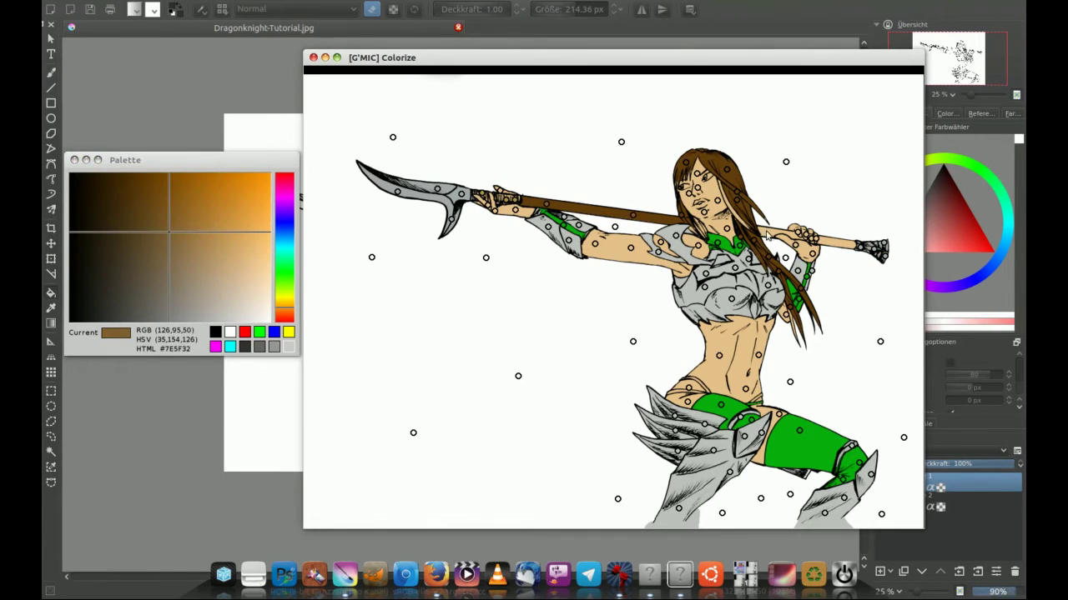
{"action": "left_click", "coordinate": [733, 222]}
{"action": "left_click", "coordinate": [724, 286]}
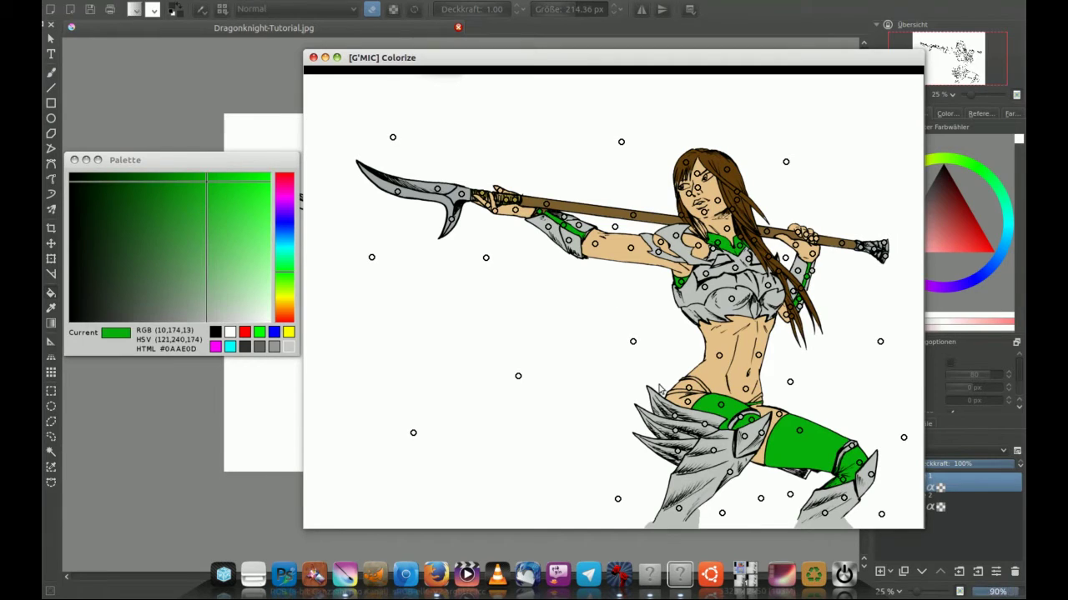
- Add grey points on the boot bottoms and leg armour, adjusting a boot point
{"action": "scroll", "coordinate": [610, 391], "scroll_direction": "up", "scroll_amount": 2}
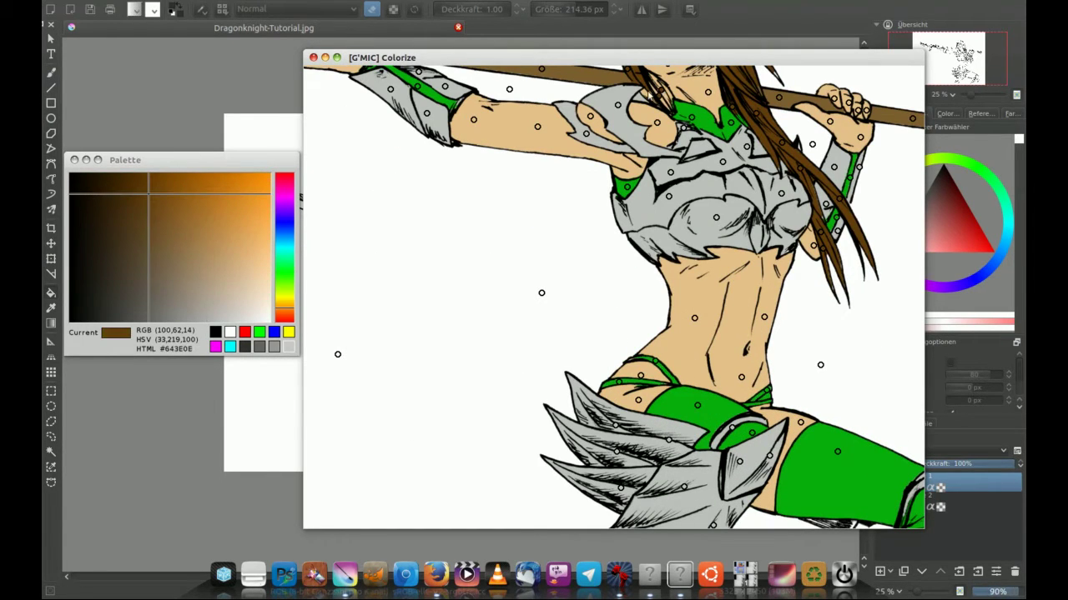
{"action": "scroll", "coordinate": [647, 174], "scroll_direction": "down", "scroll_amount": 2}
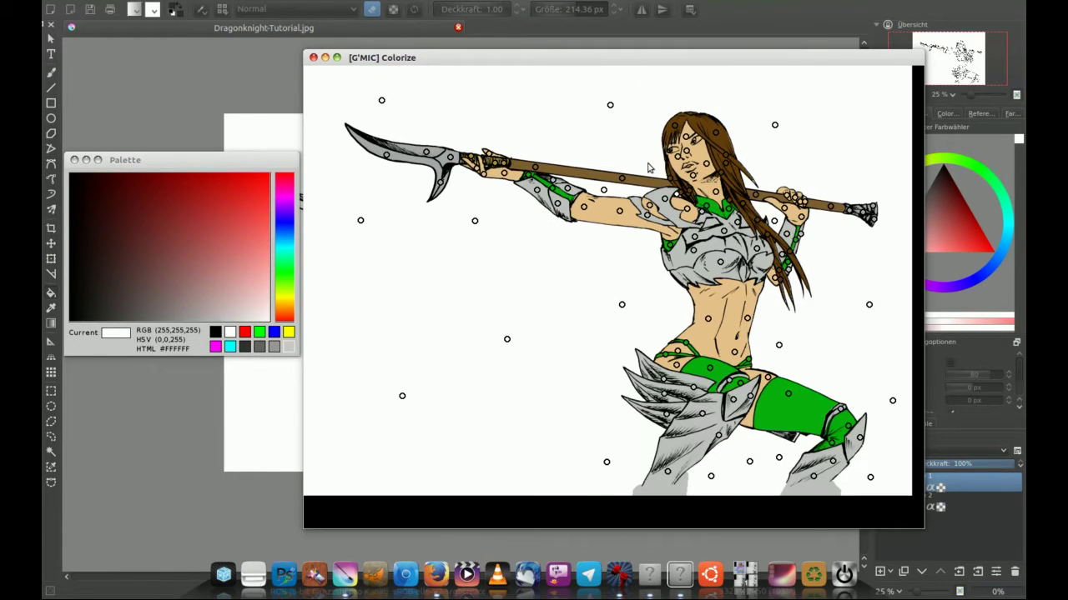
{"action": "left_click", "coordinate": [683, 487]}
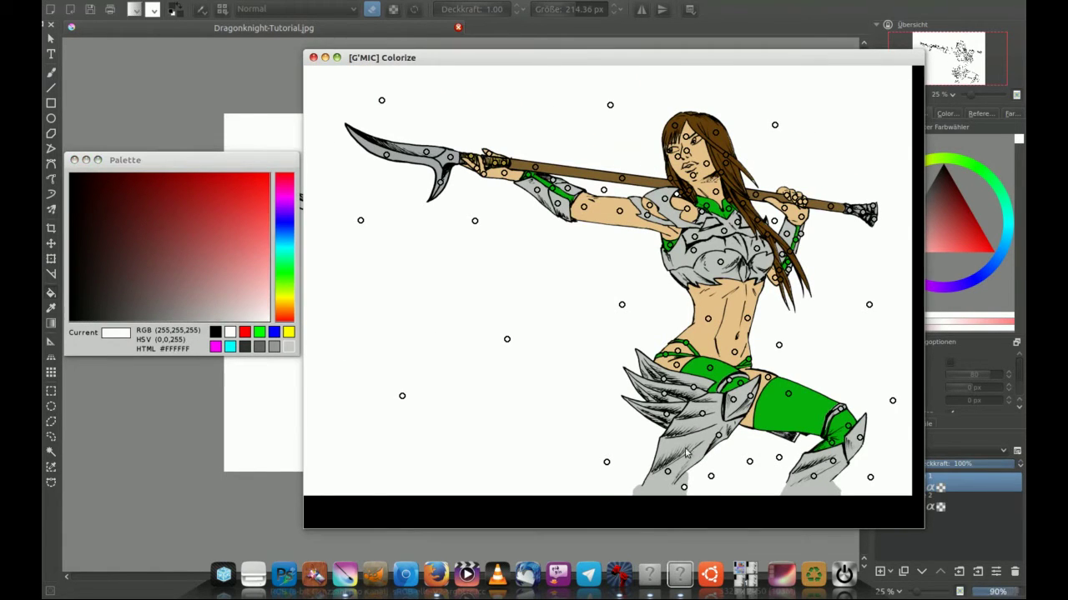
{"action": "left_click", "coordinate": [832, 491]}
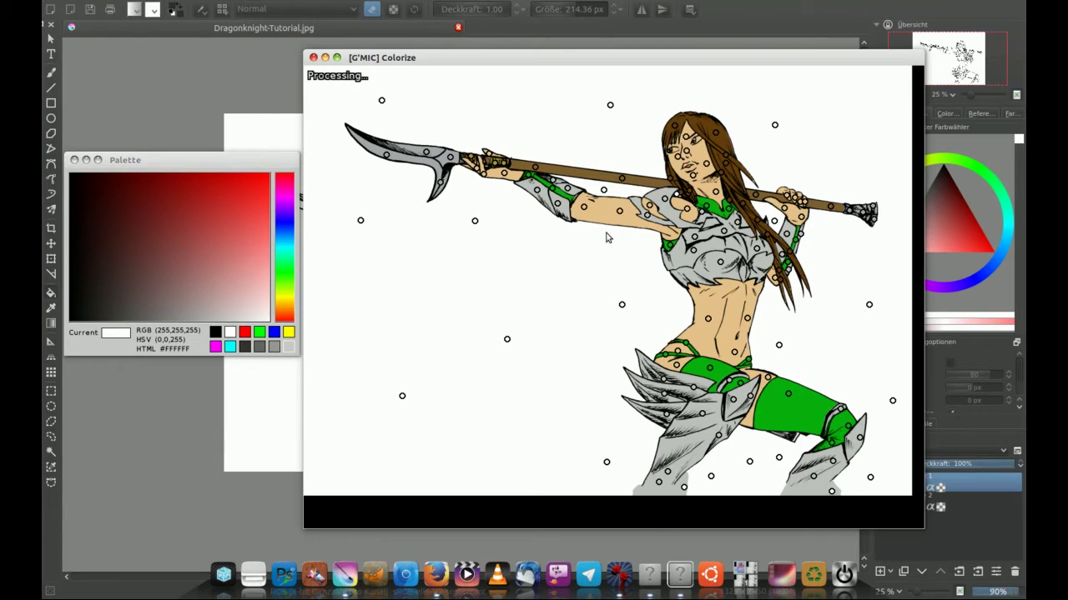
{"action": "left_click", "coordinate": [649, 435]}
{"action": "left_click", "coordinate": [645, 459]}
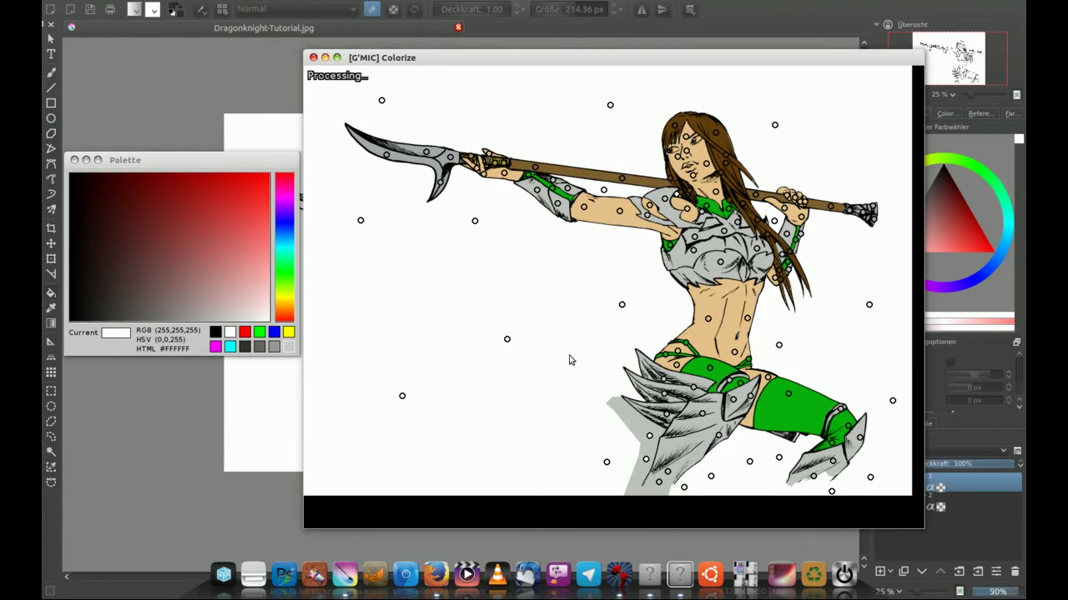
{"action": "left_click", "coordinate": [845, 487]}
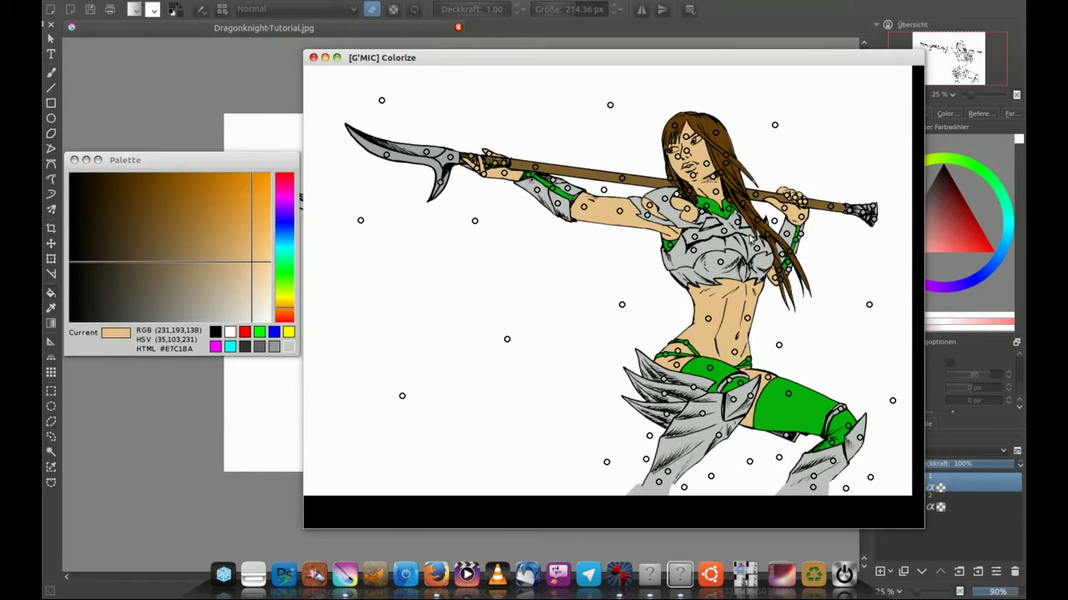
{"action": "left_click", "coordinate": [833, 492]}
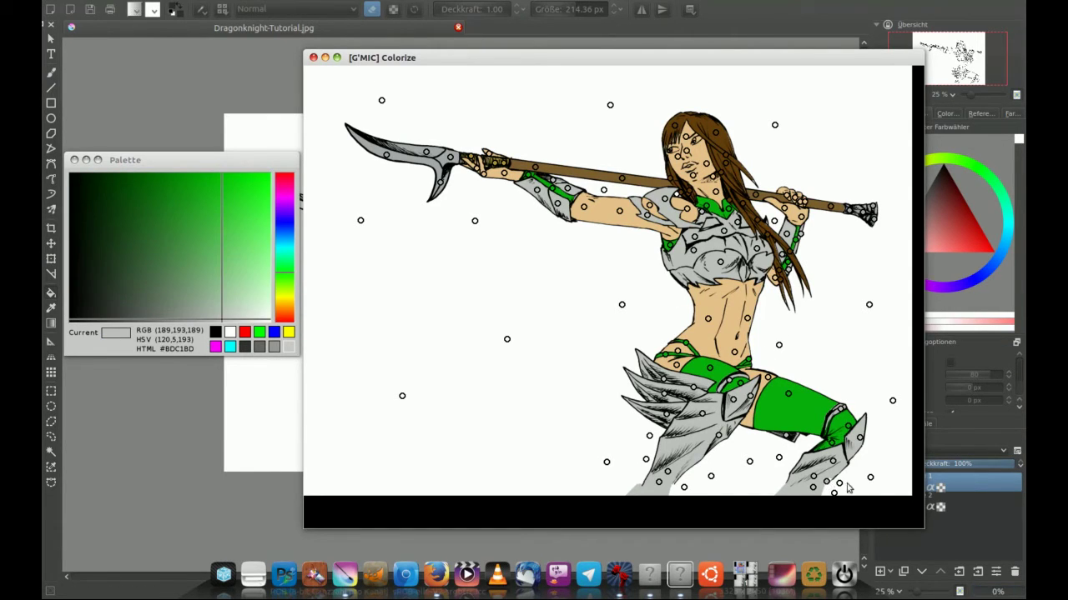
{"action": "left_click_drag", "start_coordinate": [845, 488], "coordinate": [839, 482]}
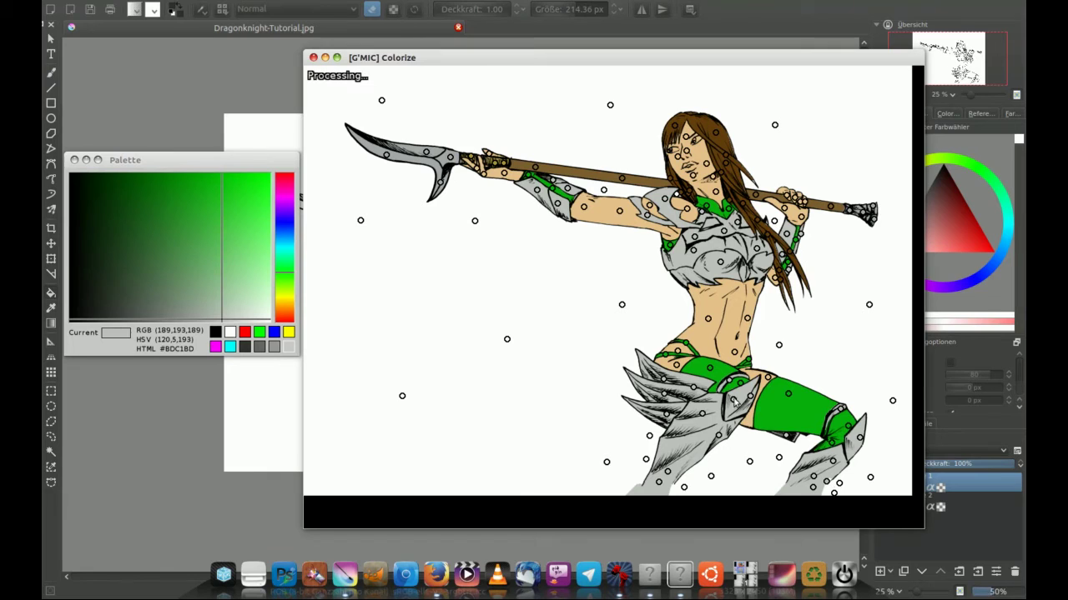
{"action": "left_click", "coordinate": [844, 496]}
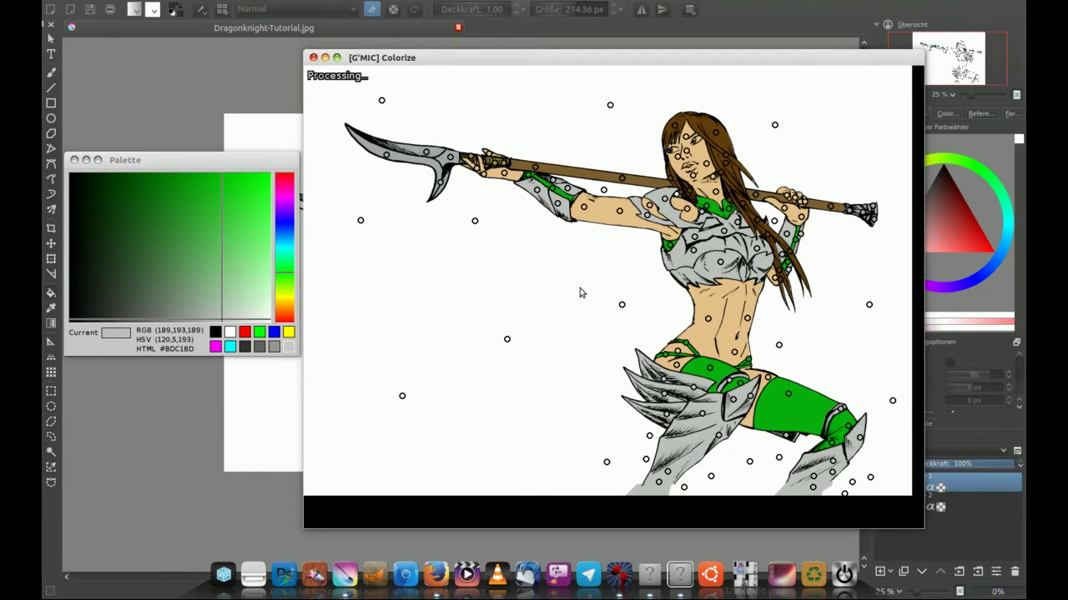
- Sample the shaft brown, hair brown, armour grey and grip gold from existing points
{"action": "scroll", "coordinate": [637, 253], "scroll_direction": "up", "scroll_amount": 2}
{"action": "scroll", "coordinate": [643, 155], "scroll_direction": "up", "scroll_amount": 2}
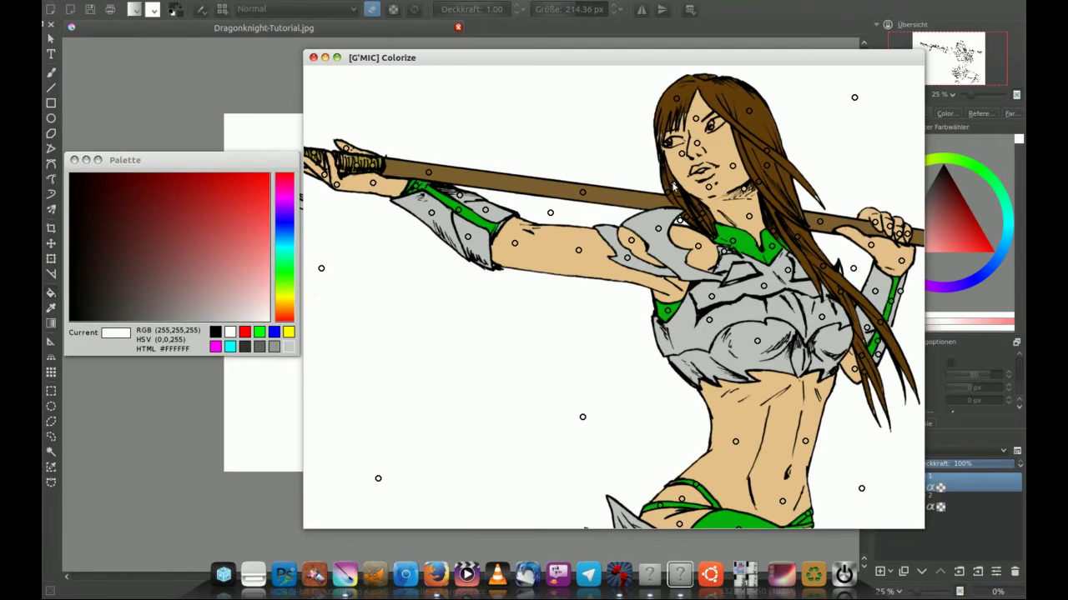
{"action": "left_click", "coordinate": [673, 183]}
{"action": "left_click", "coordinate": [784, 245]}
{"action": "left_click", "coordinate": [809, 190]}
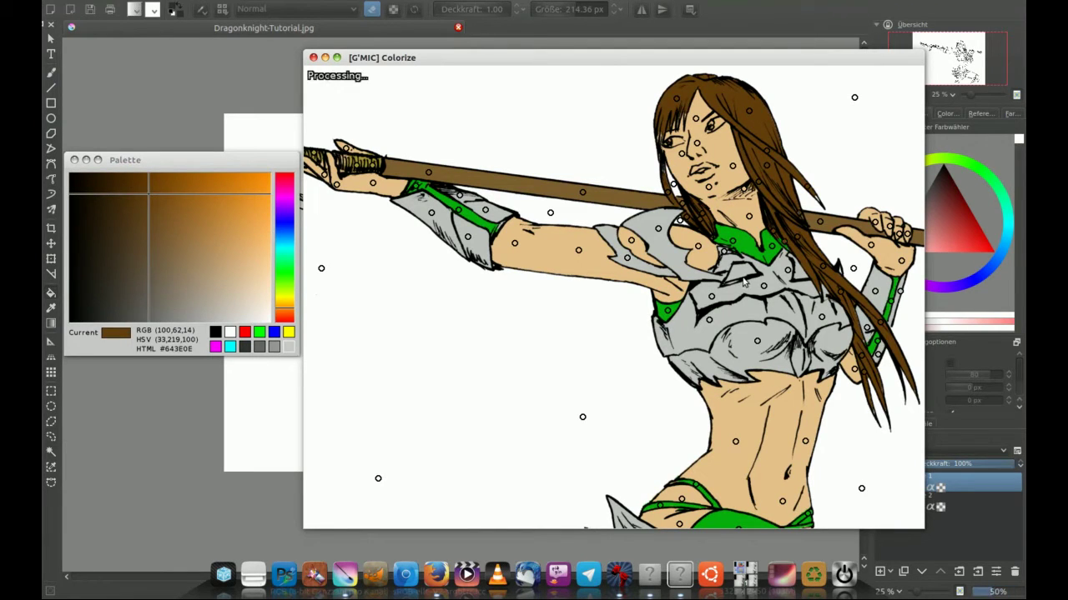
{"action": "left_click", "coordinate": [480, 209]}
{"action": "left_click", "coordinate": [359, 162]}
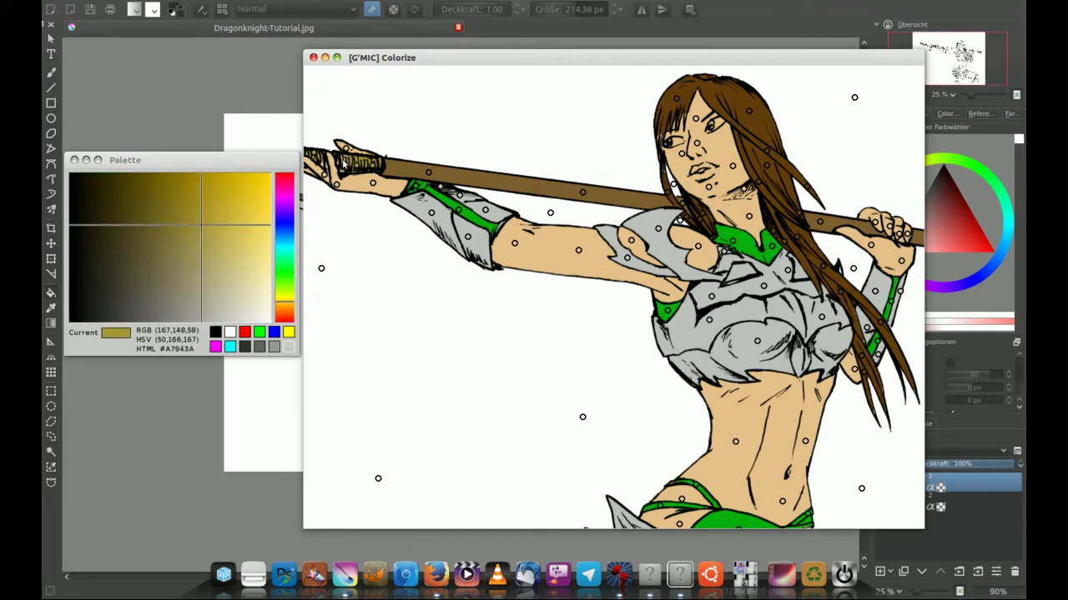
{"action": "scroll", "coordinate": [562, 249], "scroll_direction": "down", "scroll_amount": 2}
{"action": "scroll", "coordinate": [561, 249], "scroll_direction": "down", "scroll_amount": 2}
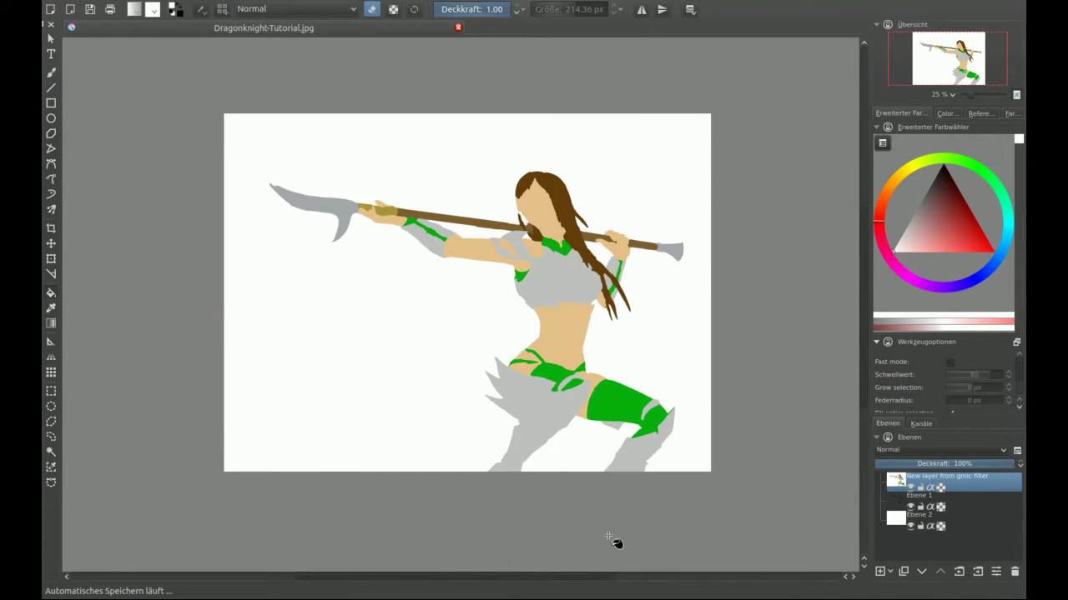
- Move the flat-colour layer under Ebene 1, hide the line art to check colours, then reshow it
{"action": "left_click", "coordinate": [922, 572]}
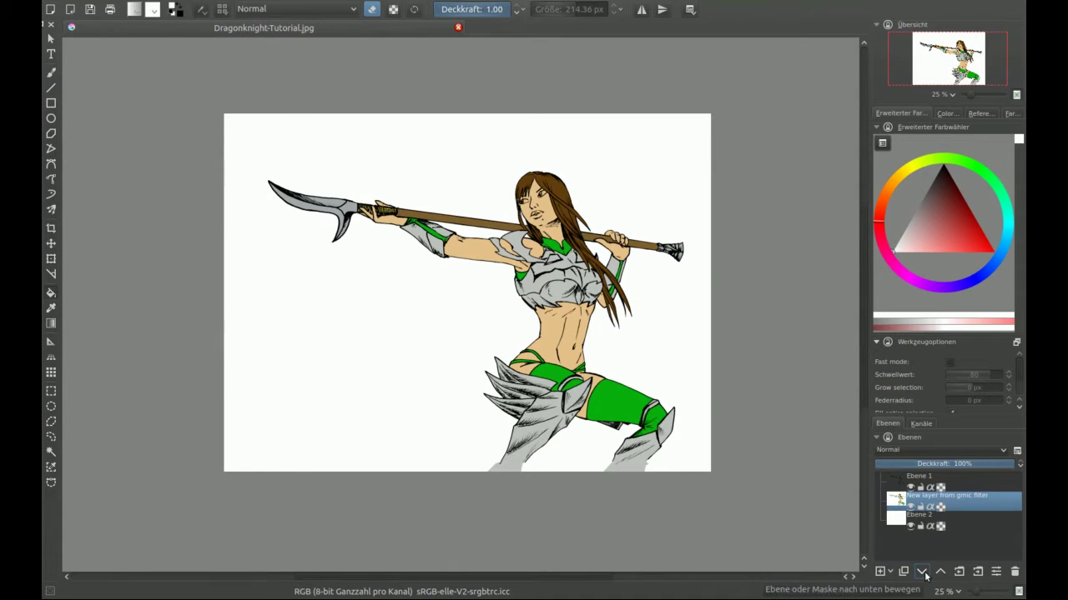
{"action": "scroll", "coordinate": [534, 219], "scroll_direction": "up", "scroll_amount": 3}
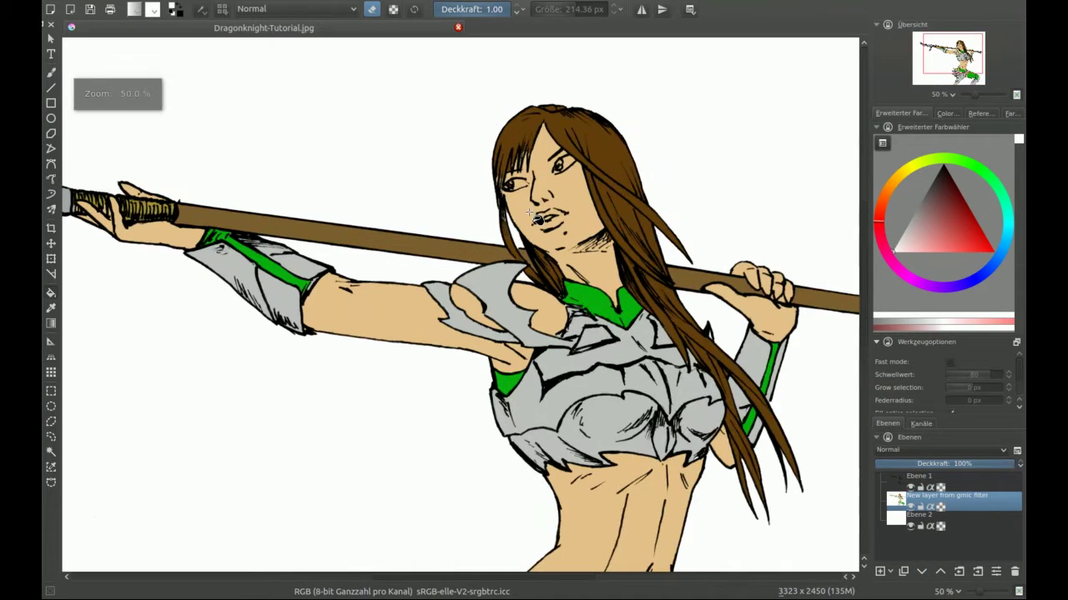
{"action": "left_click", "coordinate": [51, 39]}
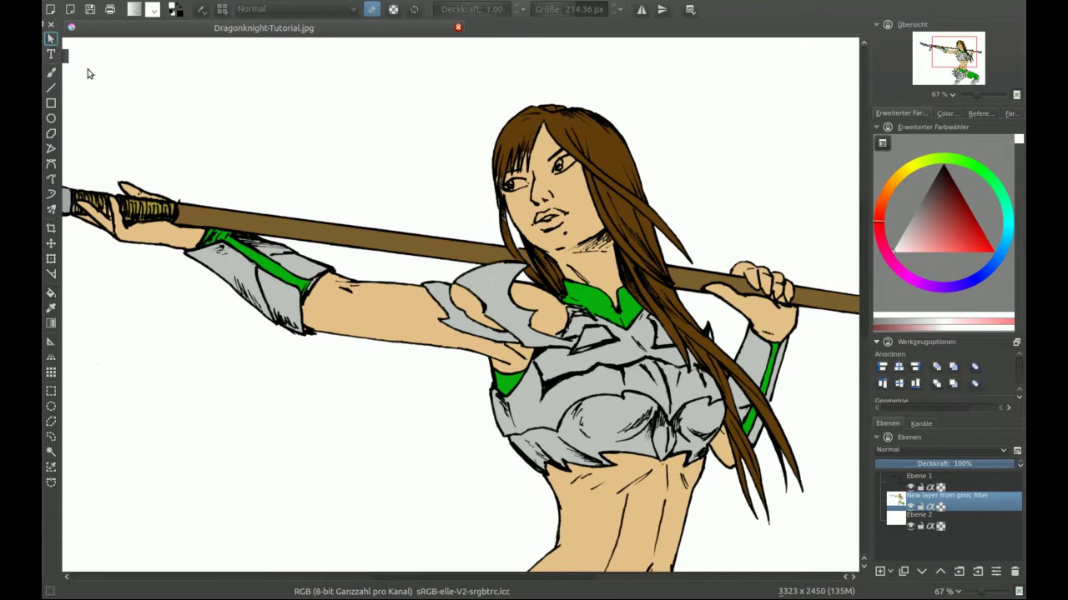
{"action": "left_click", "coordinate": [911, 490]}
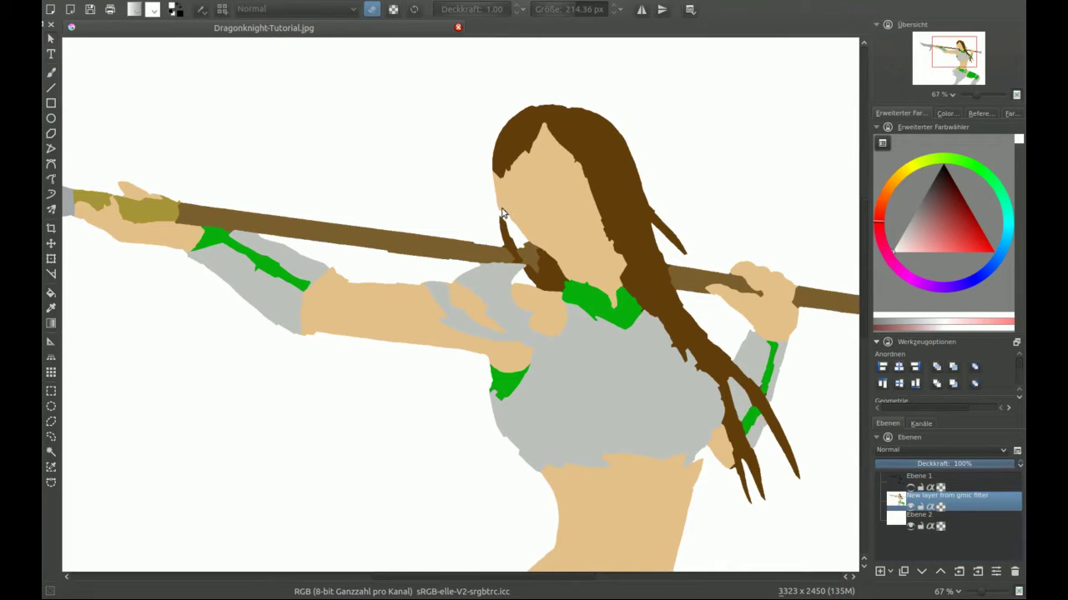
{"action": "left_click", "coordinate": [910, 490]}
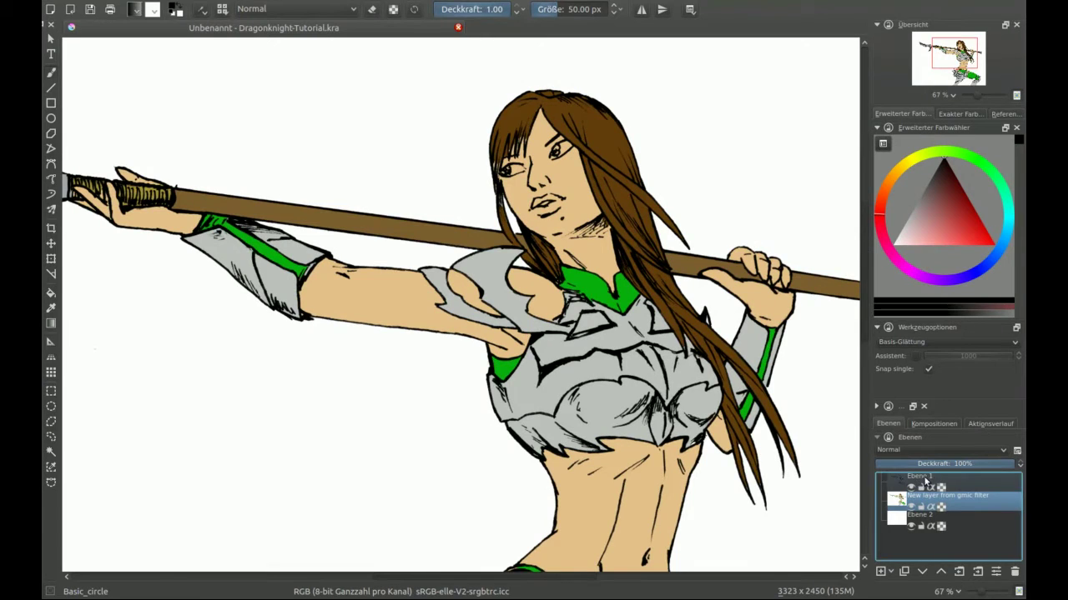
- Lower the Ebene 1 line art to 60% opacity and reselect the gmic colour layer
{"action": "left_click", "coordinate": [924, 482]}
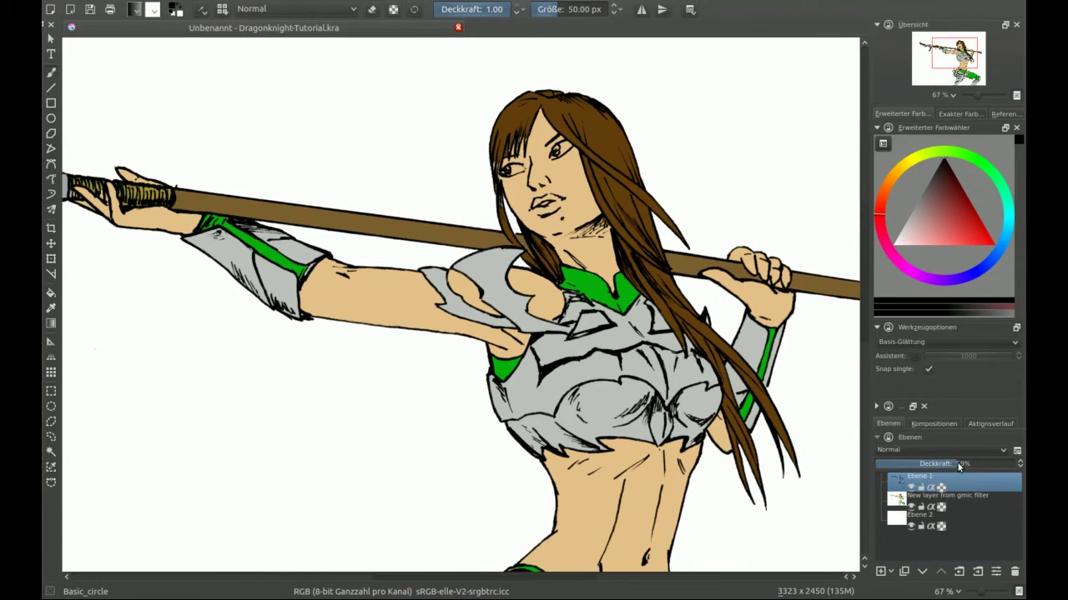
{"action": "left_click_drag", "start_coordinate": [976, 463], "coordinate": [963, 472]}
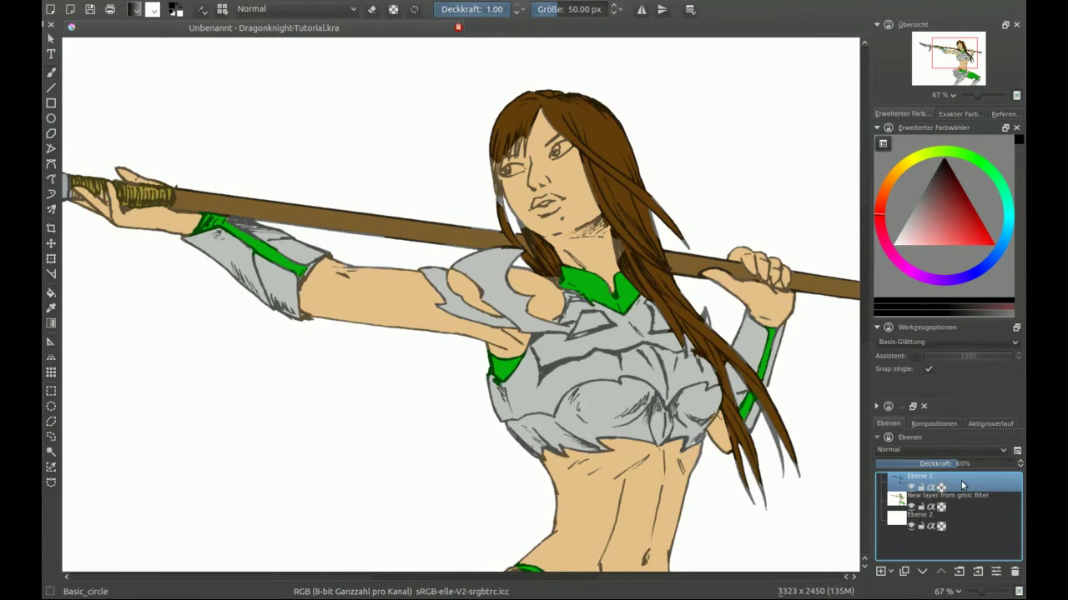
{"action": "left_click", "coordinate": [932, 499]}
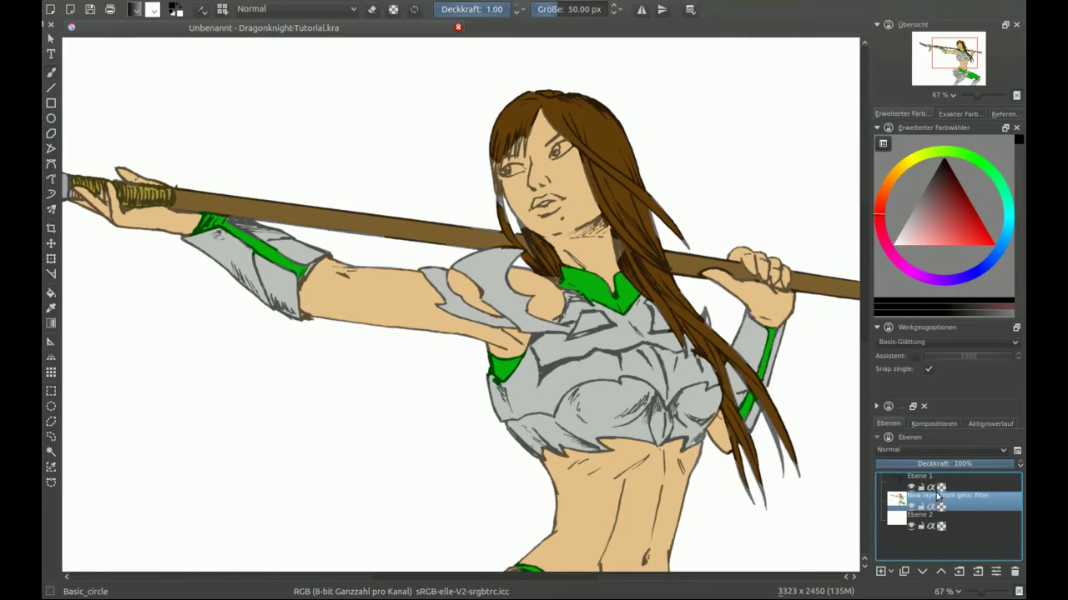
- Choose the Shape_fill brush preset and centre the face in the view
{"action": "left_click", "coordinate": [201, 9]}
{"action": "left_click", "coordinate": [203, 10]}
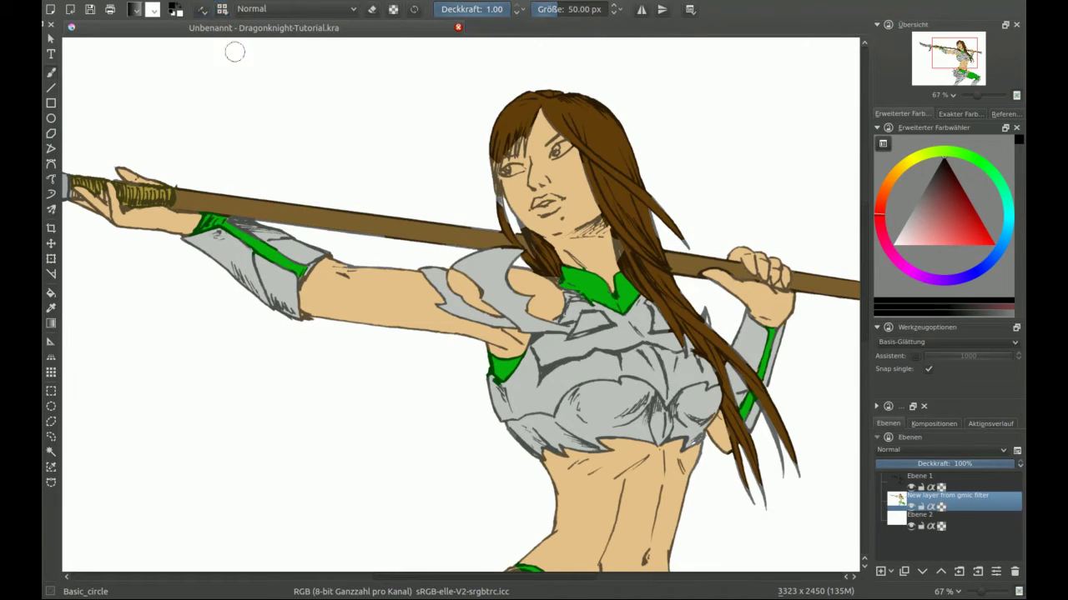
{"action": "left_click", "coordinate": [222, 10]}
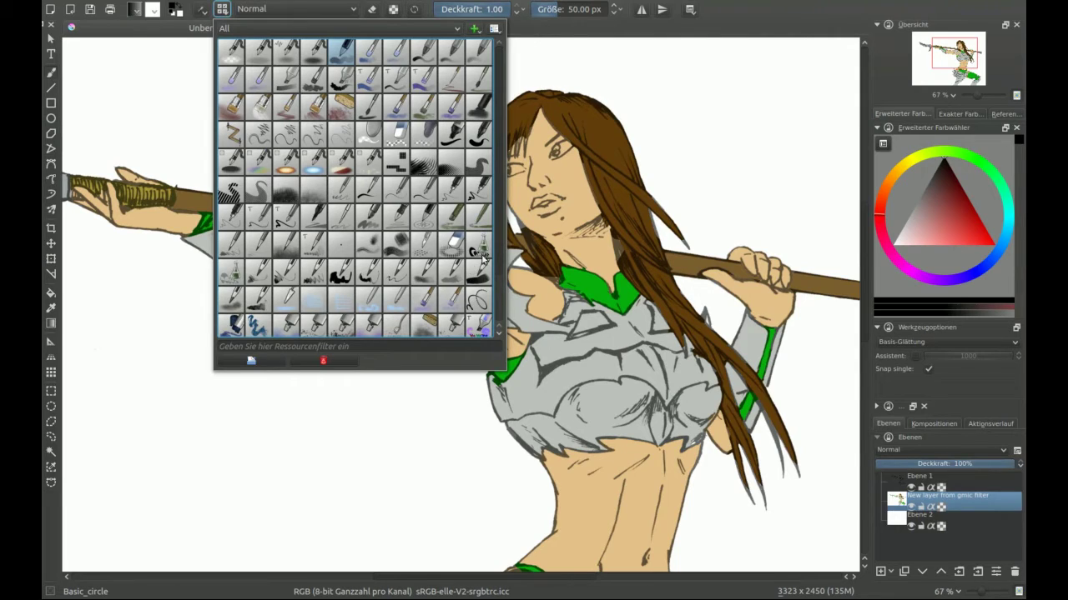
{"action": "left_click", "coordinate": [482, 247]}
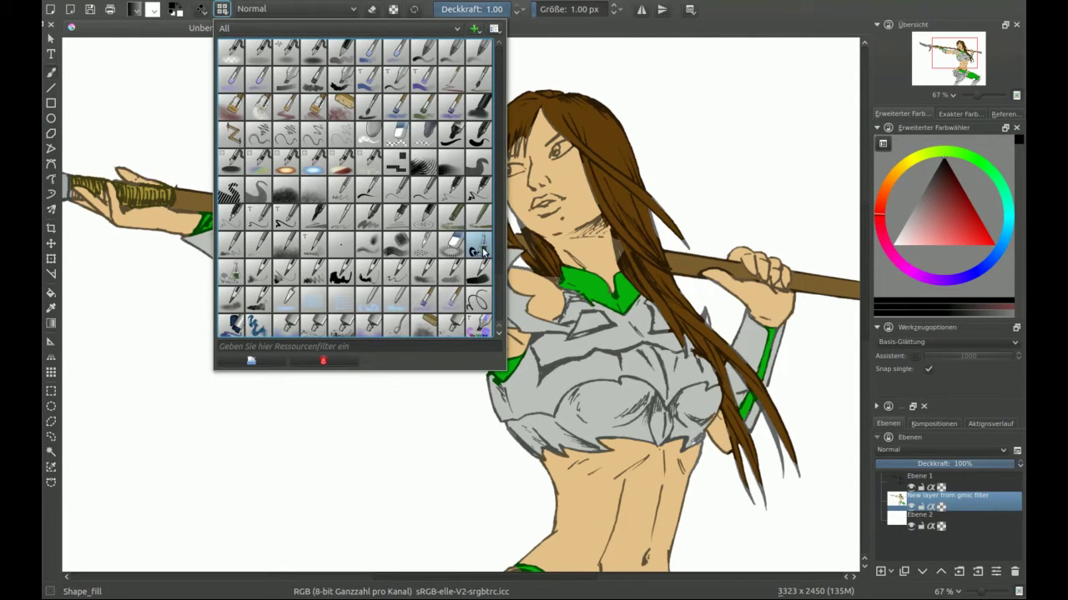
{"action": "left_click", "coordinate": [479, 391]}
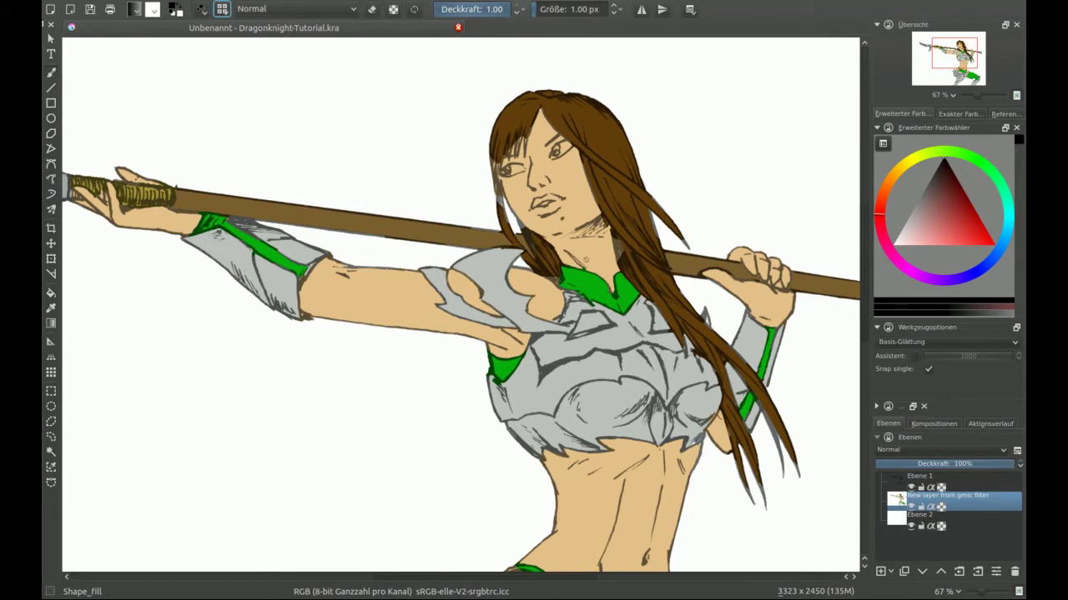
{"action": "scroll", "coordinate": [586, 259], "scroll_direction": "up", "scroll_amount": 1}
{"action": "scroll", "coordinate": [586, 260], "scroll_direction": "up", "scroll_amount": 1}
{"action": "left_click_drag", "start_coordinate": [605, 236], "coordinate": [504, 351]}
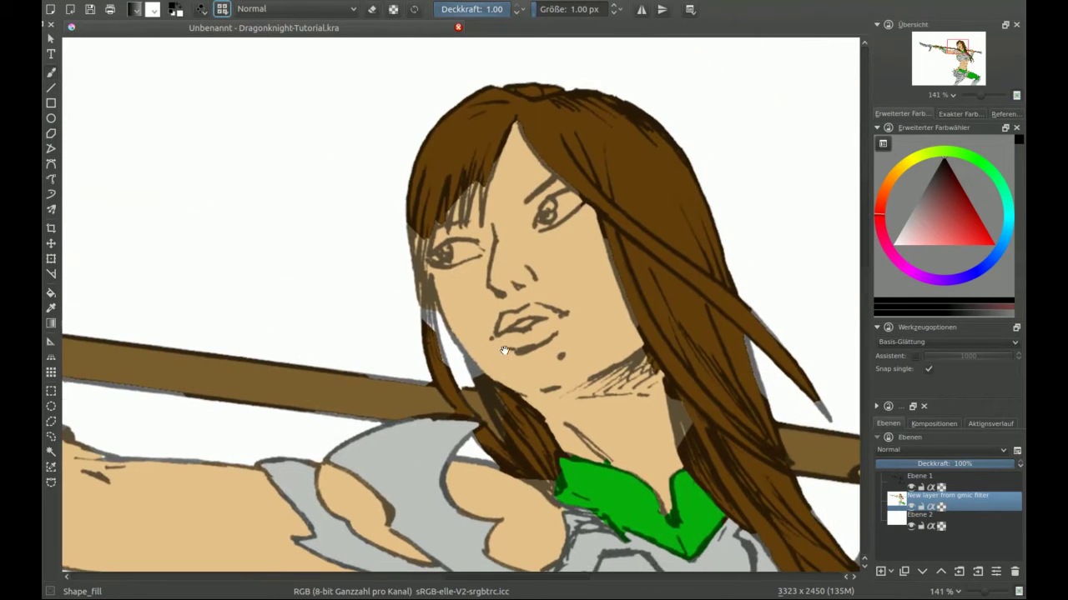
- Sample the hair brown and fill gaps along the left hair edge, temple and above the eye
{"action": "left_click", "coordinate": [457, 160], "text": "ctrl"}
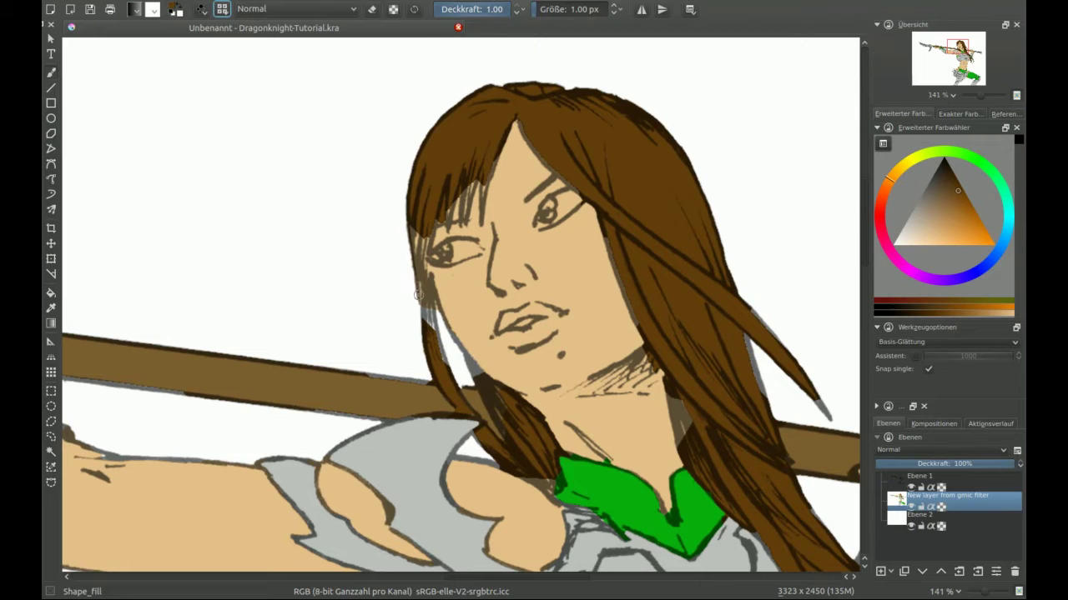
{"action": "mouse_move", "coordinate": [422, 326]}
{"action": "left_mouse_down"}
{"action": "mouse_move", "coordinate": [439, 361]}
{"action": "mouse_move", "coordinate": [422, 211]}
{"action": "left_mouse_up"}
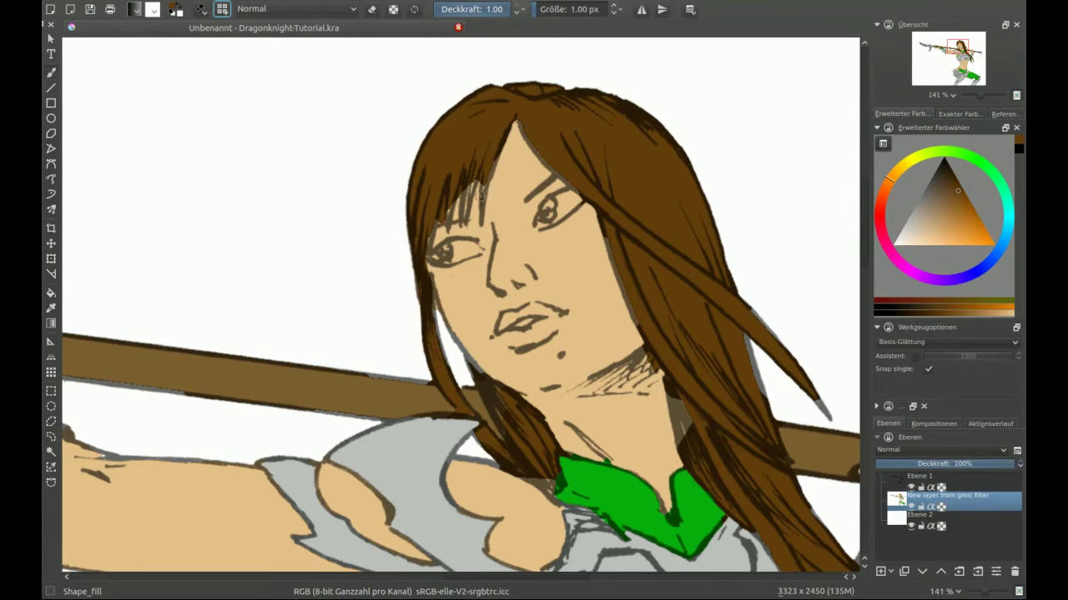
{"action": "left_click_drag", "start_coordinate": [473, 177], "coordinate": [446, 202]}
{"action": "left_click_drag", "start_coordinate": [462, 182], "coordinate": [449, 221]}
{"action": "left_click_drag", "start_coordinate": [515, 123], "coordinate": [541, 157]}
{"action": "left_click", "coordinate": [496, 186], "text": "ctrl"}
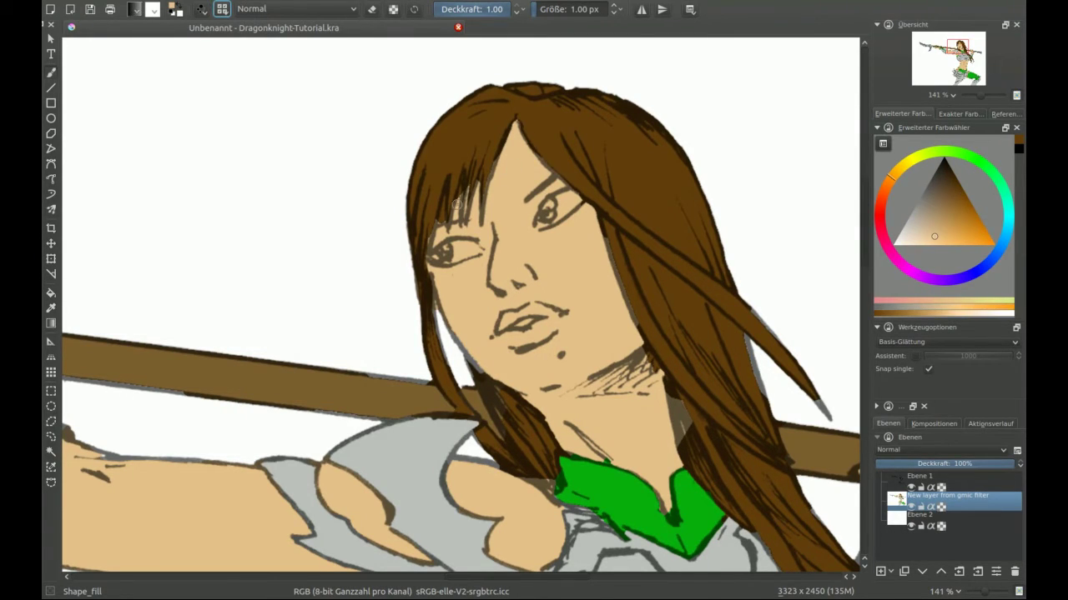
{"action": "left_click_drag", "start_coordinate": [594, 213], "coordinate": [723, 322]}
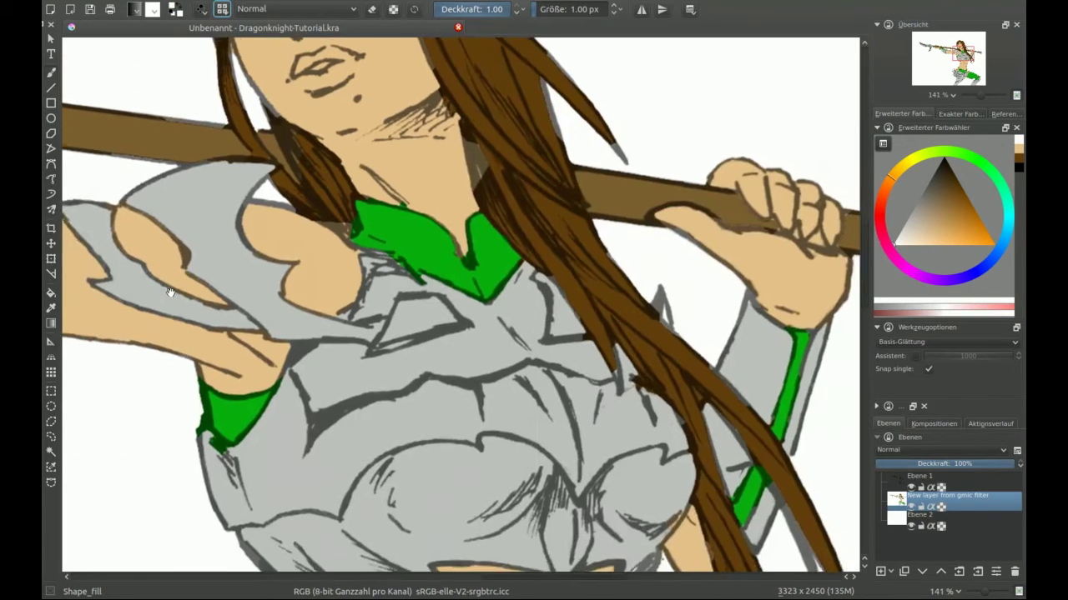
{"action": "left_click_drag", "start_coordinate": [608, 307], "coordinate": [137, 374]}
{"action": "left_click", "coordinate": [504, 147], "text": "ctrl"}
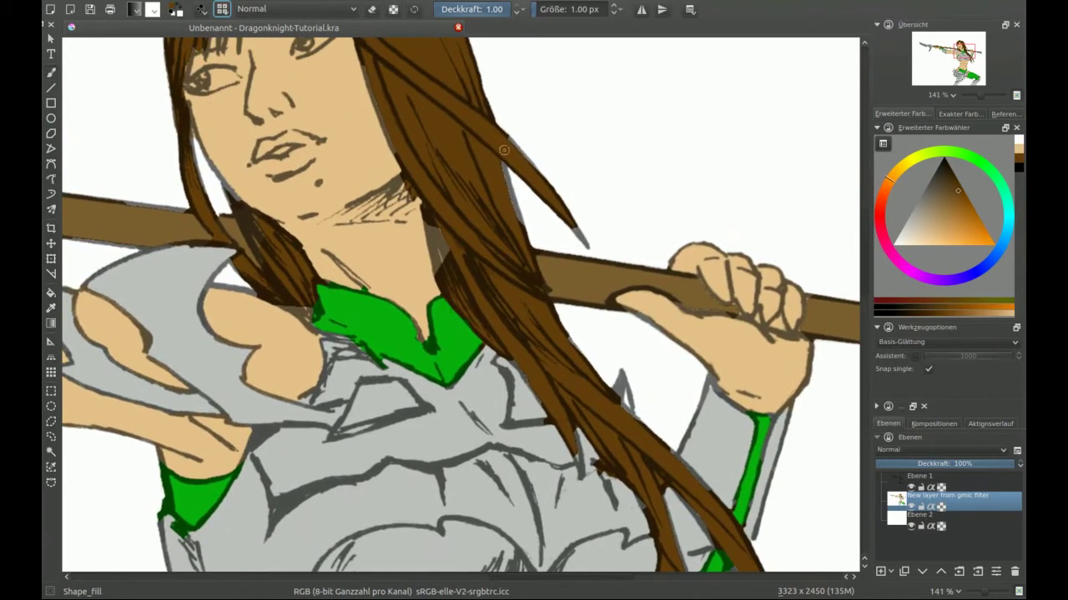
{"action": "right_click", "coordinate": [402, 252]}
{"action": "left_click", "coordinate": [392, 250]}
{"action": "left_click_drag", "start_coordinate": [261, 266], "coordinate": [403, 217]}
{"action": "right_click", "coordinate": [403, 217]}
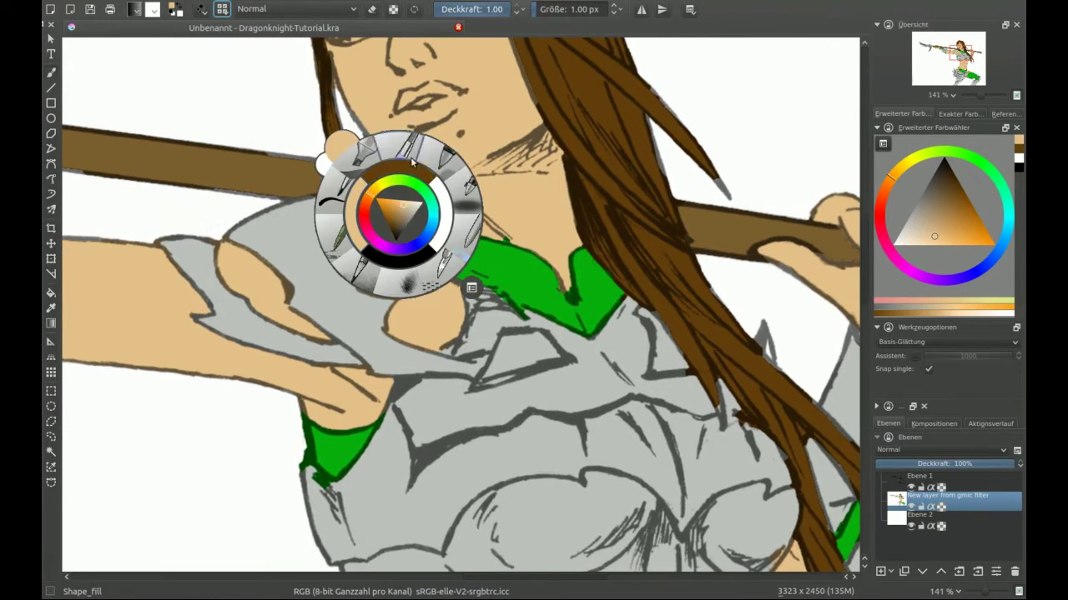
{"action": "left_click", "coordinate": [358, 154]}
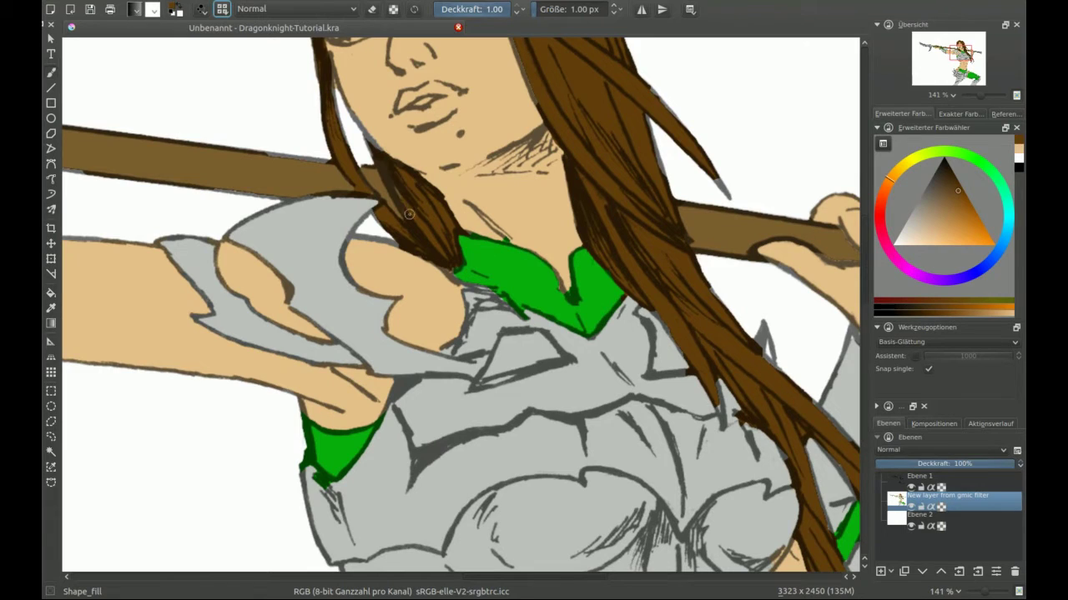
{"action": "left_click_drag", "start_coordinate": [345, 217], "coordinate": [396, 70]}
{"action": "left_click", "coordinate": [358, 327], "text": "ctrl"}
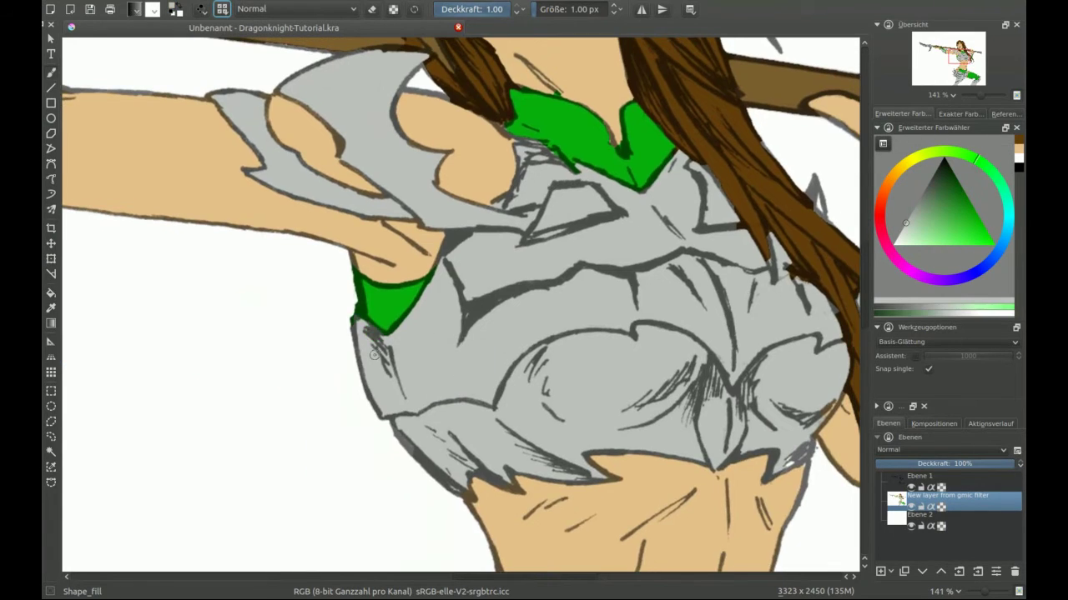
{"action": "scroll", "coordinate": [550, 300], "scroll_direction": "down", "scroll_amount": 1}
{"action": "left_click_drag", "start_coordinate": [550, 300], "coordinate": [407, 240]}
{"action": "right_click", "coordinate": [574, 291]}
{"action": "left_click", "coordinate": [608, 264]}
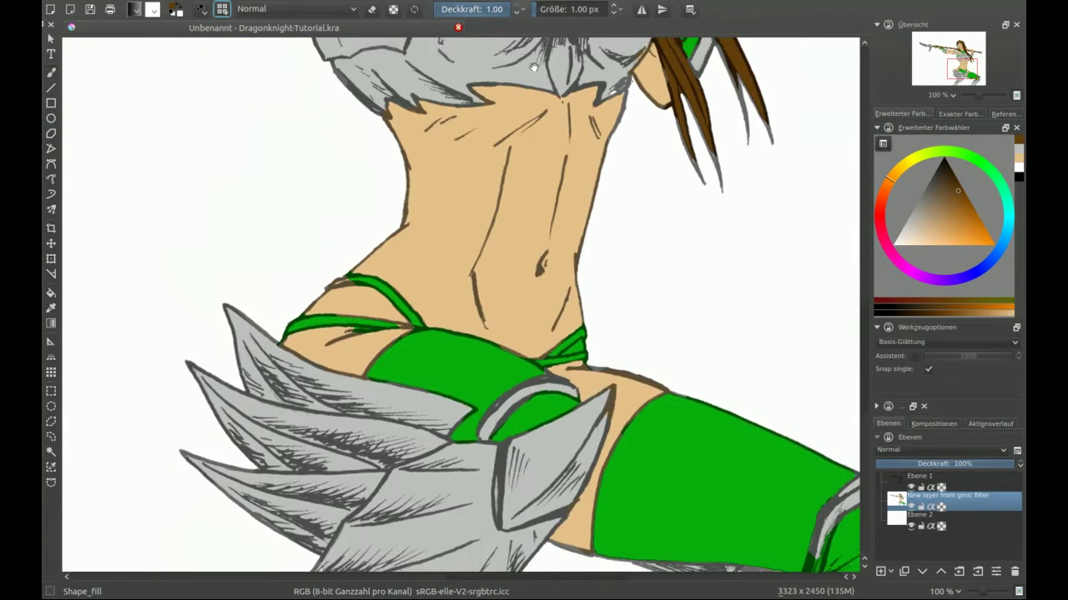
{"action": "left_click_drag", "start_coordinate": [417, 467], "coordinate": [555, 209]}
{"action": "left_click_drag", "start_coordinate": [327, 280], "coordinate": [349, 276]}
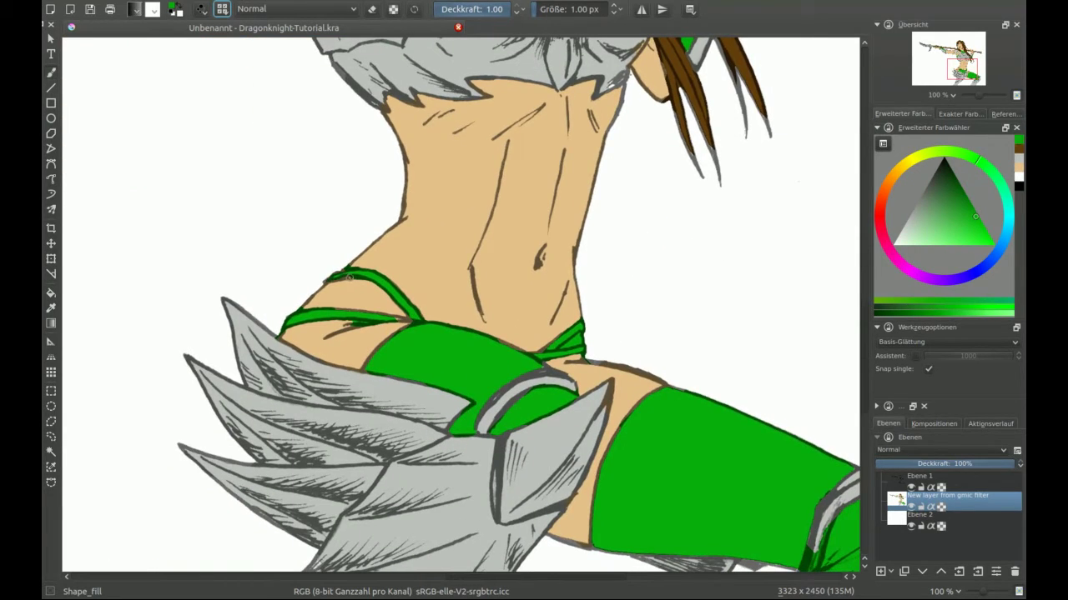
{"action": "left_click_drag", "start_coordinate": [392, 320], "coordinate": [333, 191]}
{"action": "right_click", "coordinate": [530, 256]}
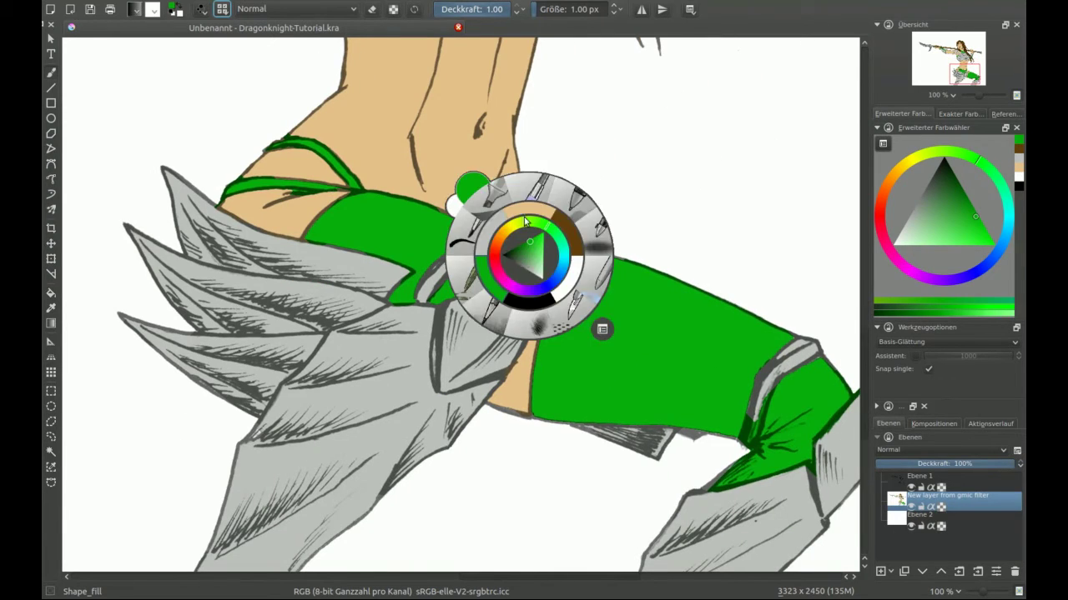
{"action": "left_click", "coordinate": [518, 229]}
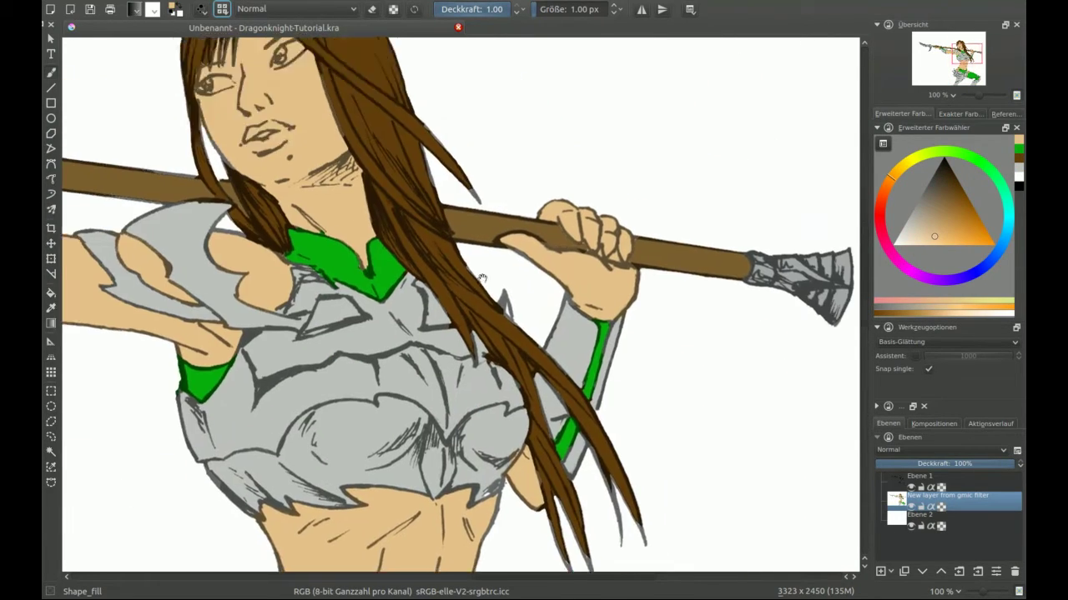
{"action": "mouse_move", "coordinate": [373, 170]}
{"action": "left_mouse_down"}
{"action": "mouse_move", "coordinate": [200, 250]}
{"action": "mouse_move", "coordinate": [560, 301]}
{"action": "left_mouse_up"}
{"action": "left_click", "coordinate": [194, 248], "text": "ctrl"}
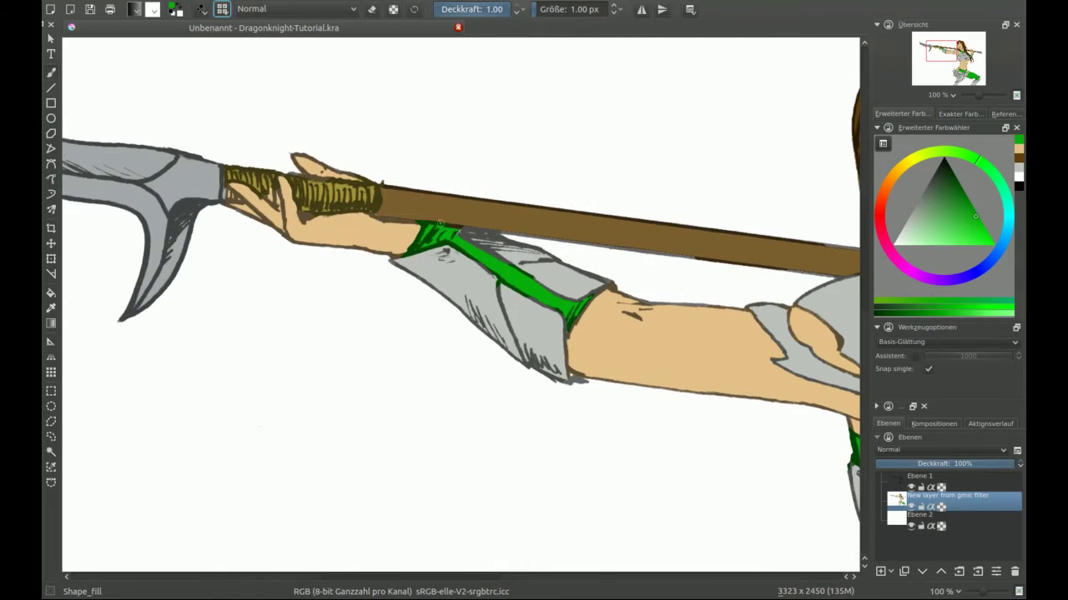
{"action": "left_click", "coordinate": [335, 193], "text": "ctrl"}
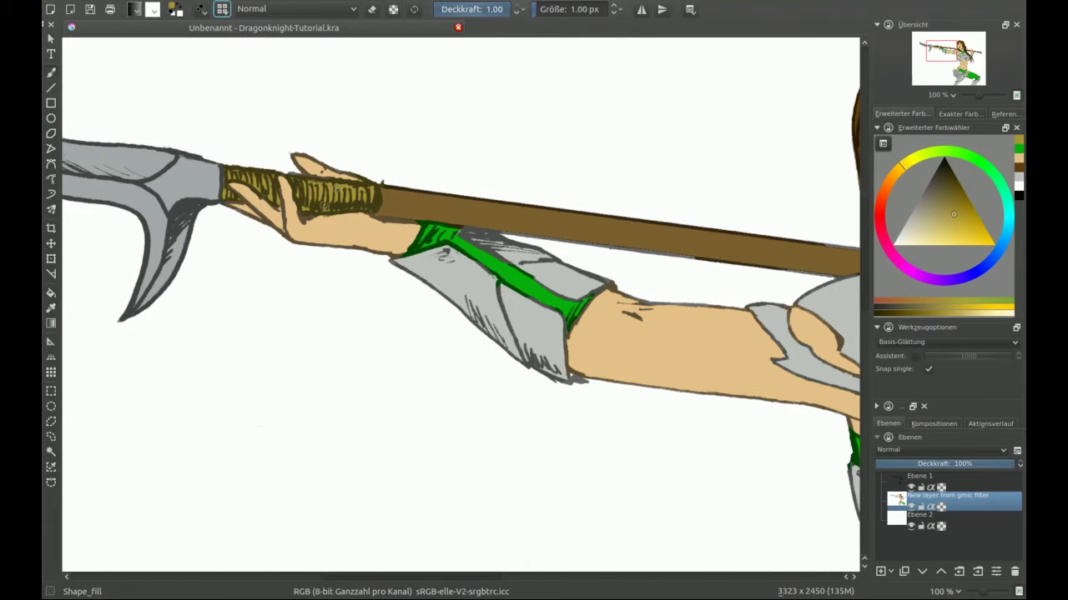
{"action": "left_click_drag", "start_coordinate": [717, 265], "coordinate": [553, 224]}
{"action": "left_click", "coordinate": [284, 217], "text": "ctrl"}
{"action": "left_click_drag", "start_coordinate": [826, 317], "coordinate": [300, 208]}
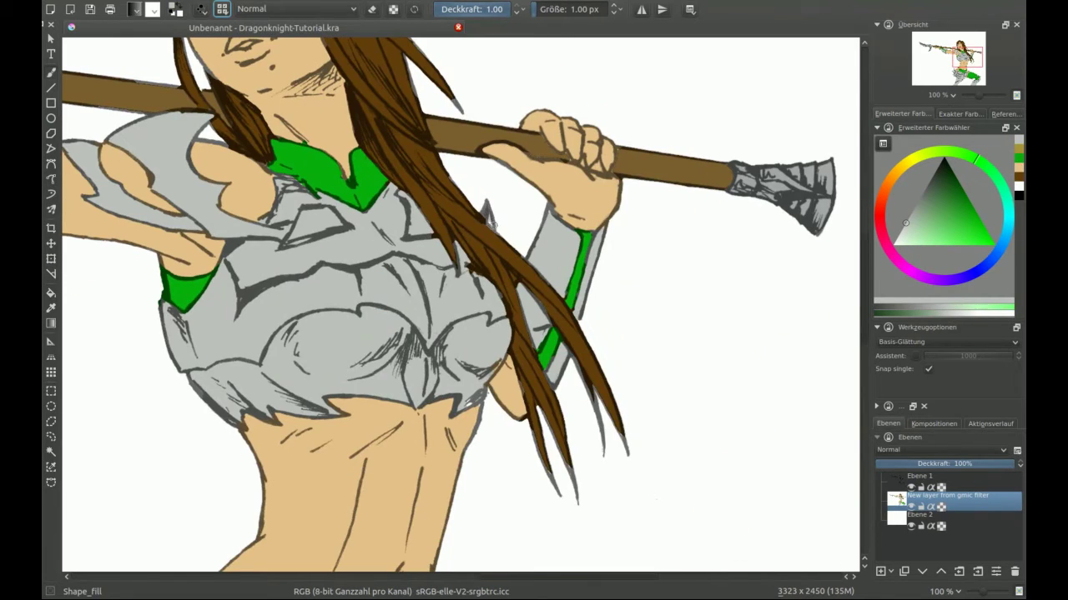
{"action": "left_click_drag", "start_coordinate": [490, 221], "coordinate": [381, 371]}
{"action": "right_click", "coordinate": [321, 227]}
{"action": "left_click", "coordinate": [296, 220]}
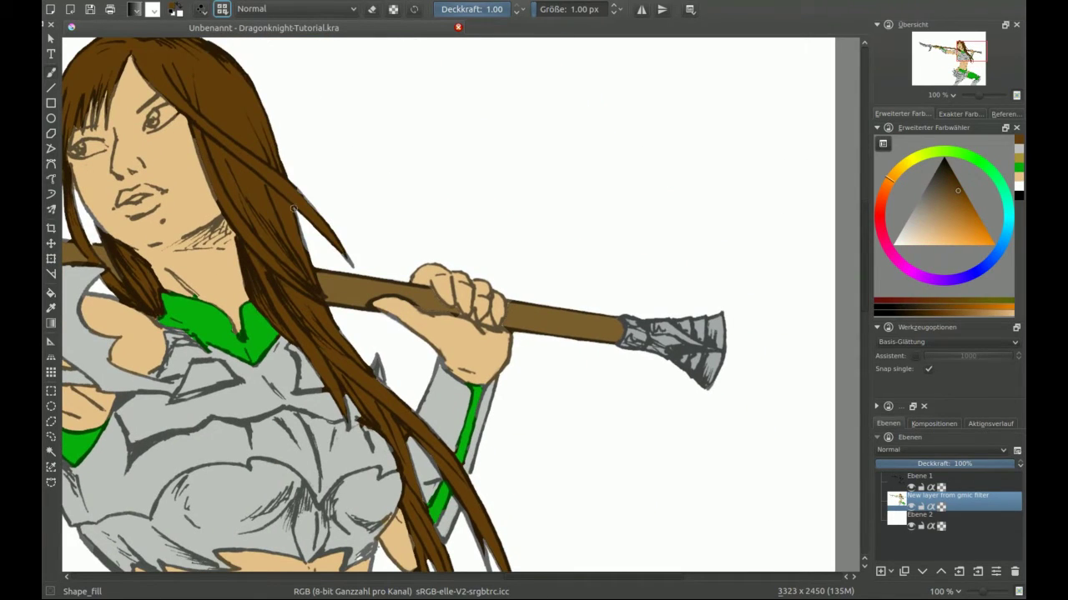
{"action": "scroll", "coordinate": [301, 234], "scroll_direction": "down", "scroll_amount": 3}
{"action": "scroll", "coordinate": [314, 248], "scroll_direction": "down", "scroll_amount": 3}
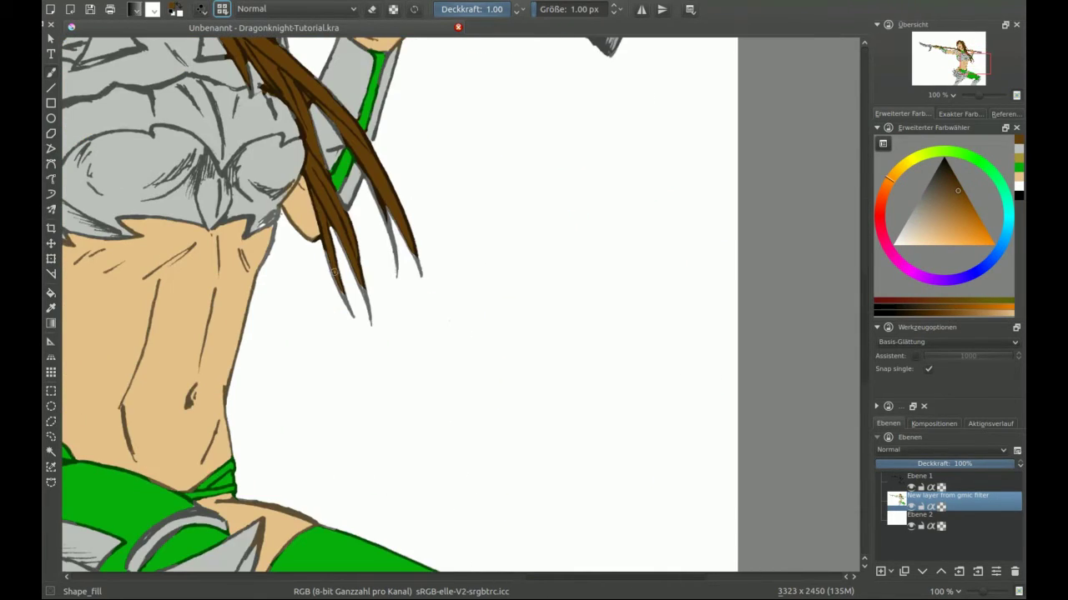
{"action": "key", "text": "ctrl"}
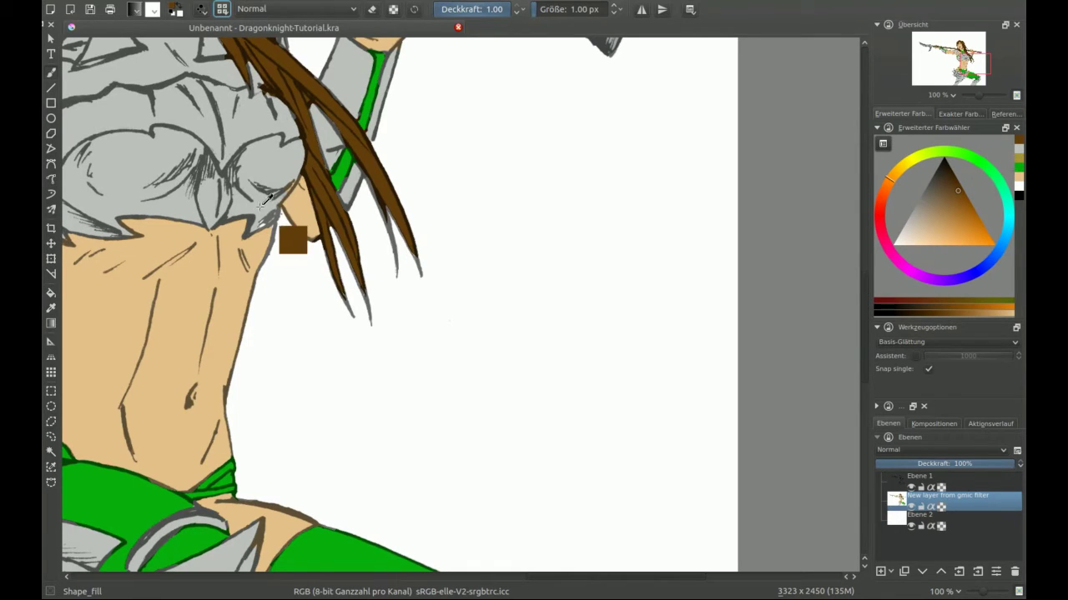
{"action": "left_click", "coordinate": [265, 203], "text": "ctrl"}
{"action": "left_click_drag", "start_coordinate": [124, 233], "coordinate": [253, 197]}
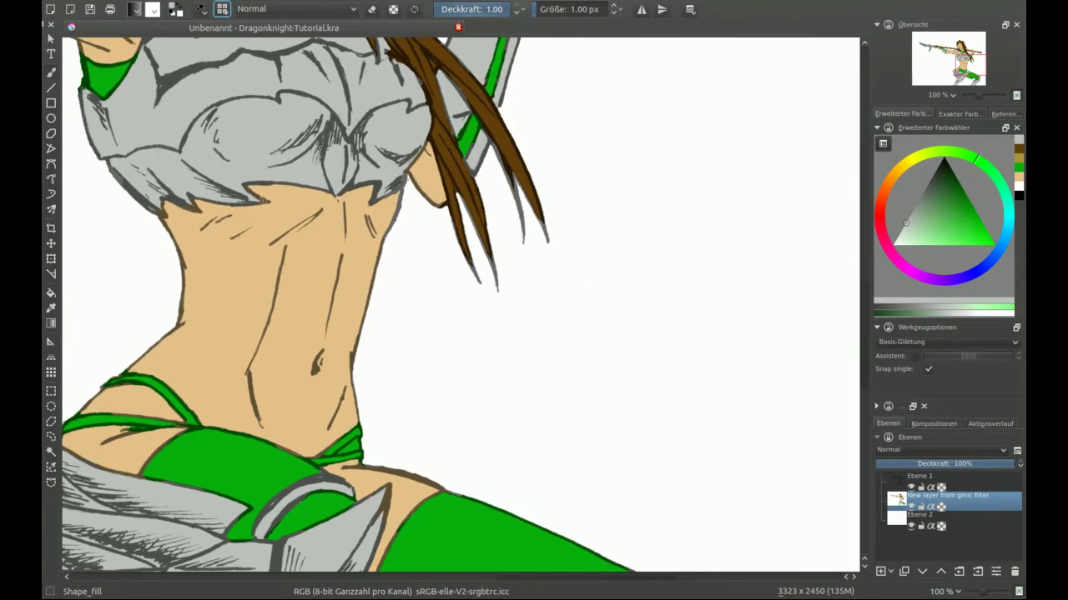
{"action": "left_click_drag", "start_coordinate": [379, 499], "coordinate": [460, 249]}
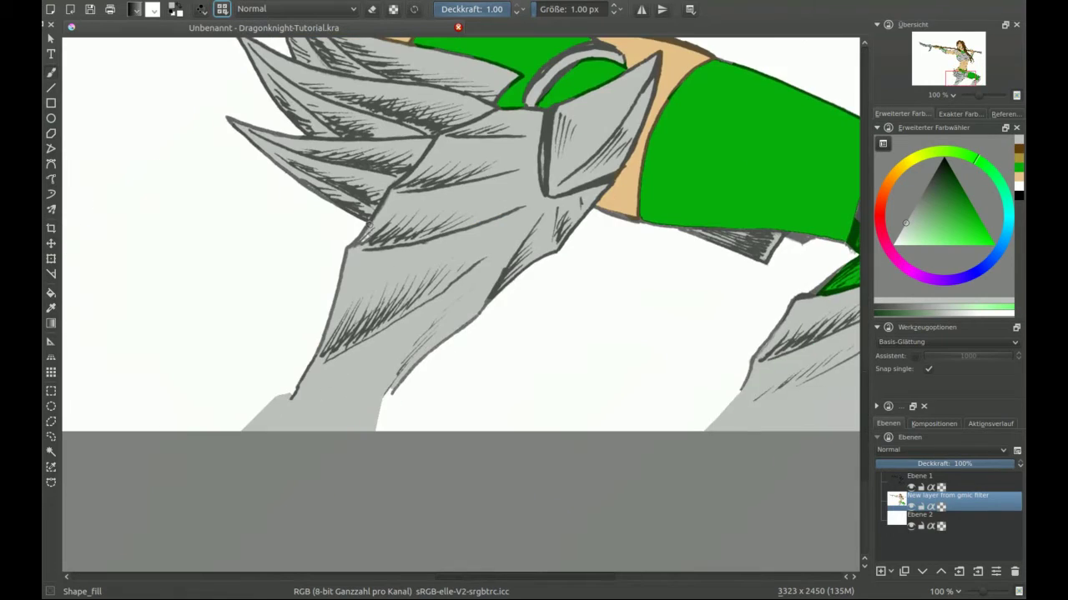
{"action": "left_click_drag", "start_coordinate": [384, 485], "coordinate": [160, 247]}
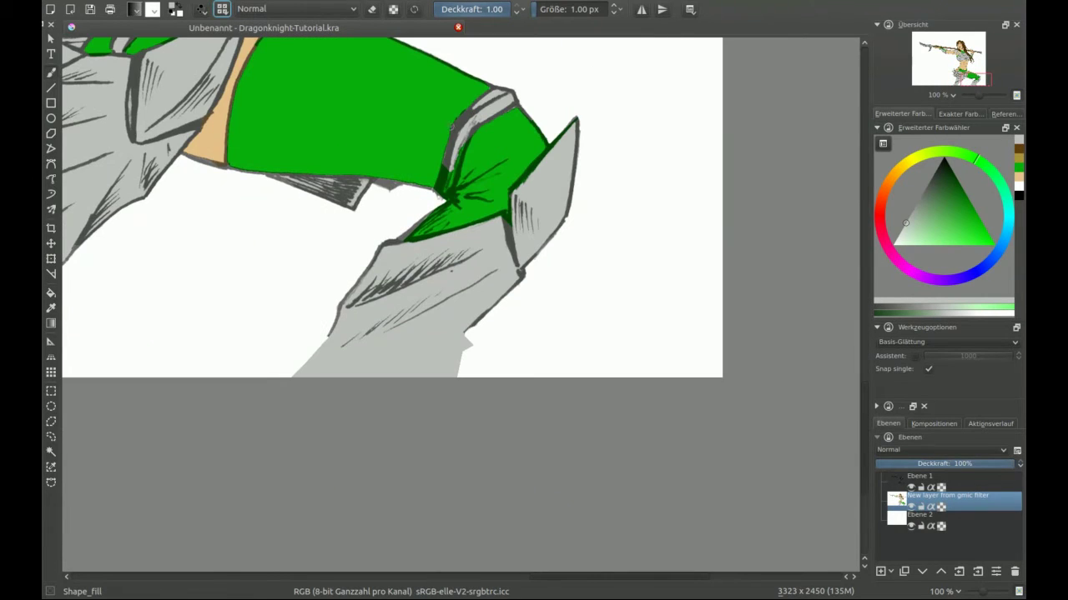
{"action": "left_click_drag", "start_coordinate": [212, 144], "coordinate": [246, 253]}
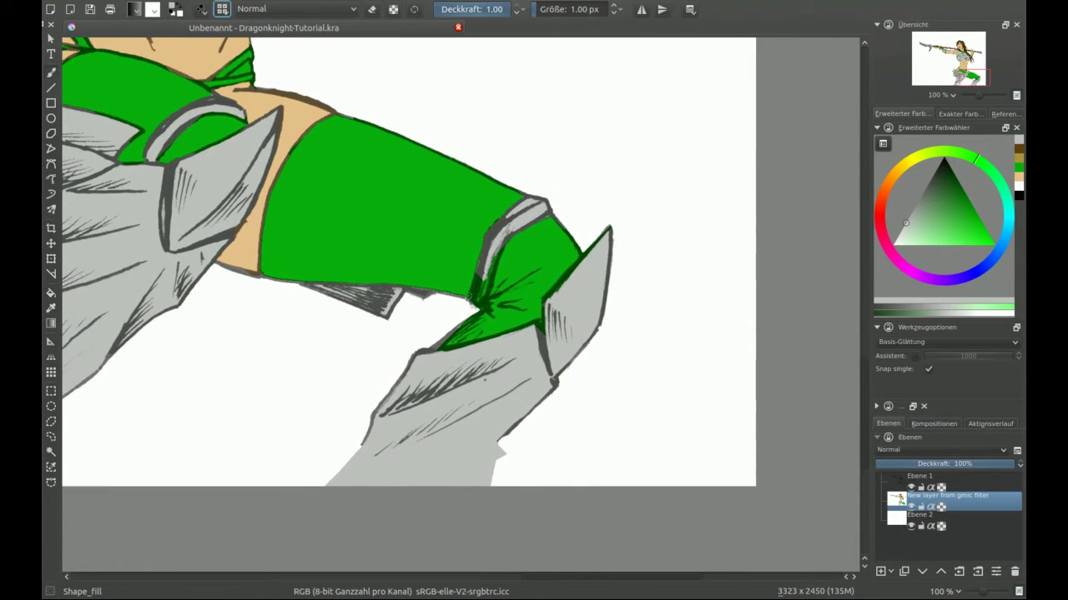
{"action": "left_click_drag", "start_coordinate": [493, 263], "coordinate": [370, 357]}
{"action": "scroll", "coordinate": [370, 357], "scroll_direction": "down", "scroll_amount": 2}
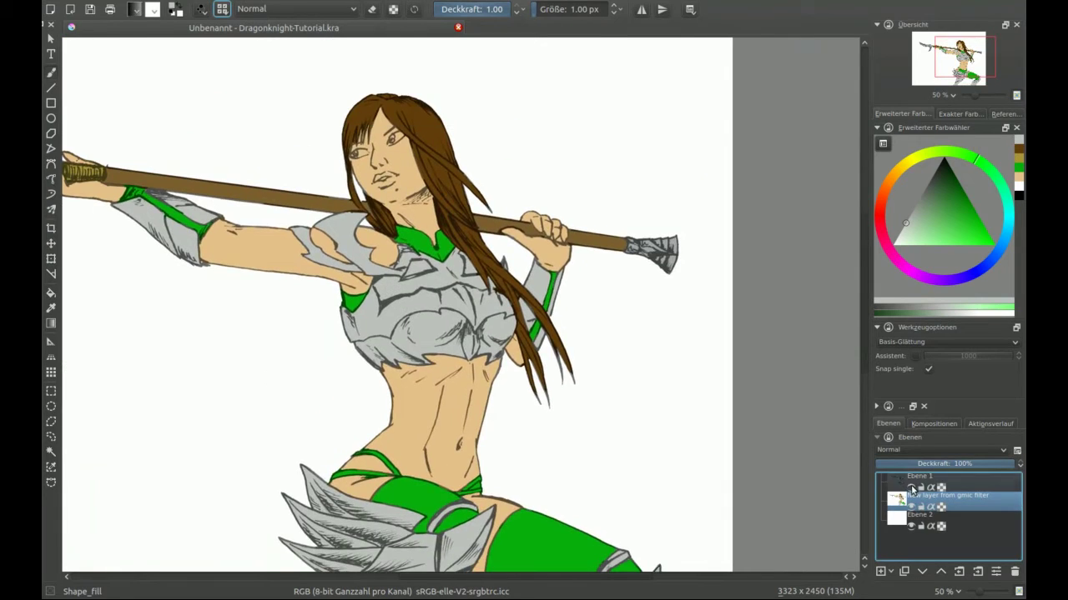
{"action": "left_click", "coordinate": [913, 488]}
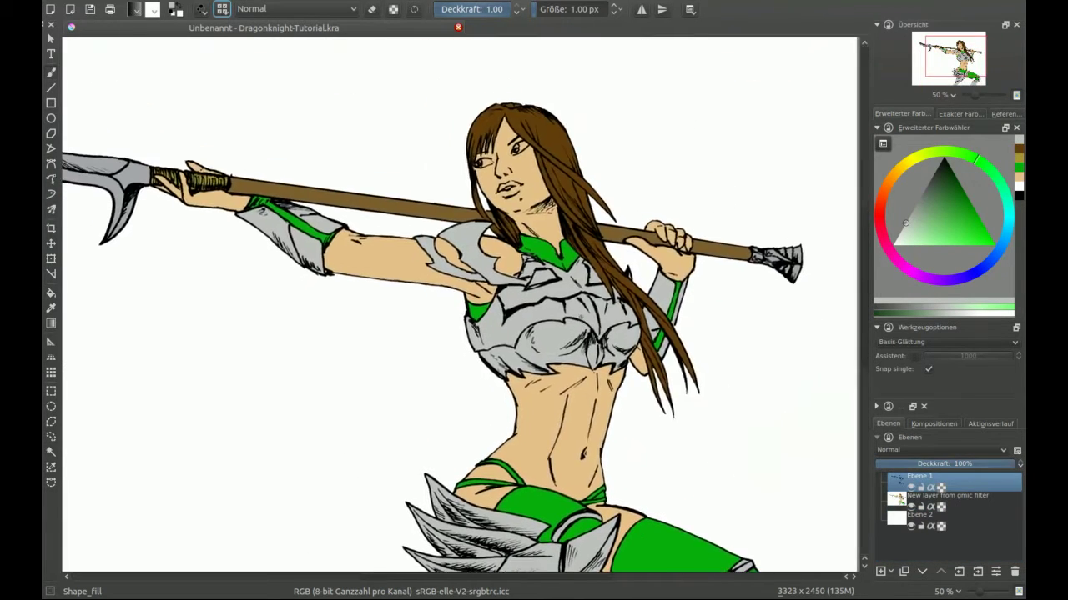
{"action": "scroll", "coordinate": [459, 306], "scroll_direction": "down", "scroll_amount": 1}
{"action": "left_click_drag", "start_coordinate": [459, 305], "coordinate": [497, 263]}
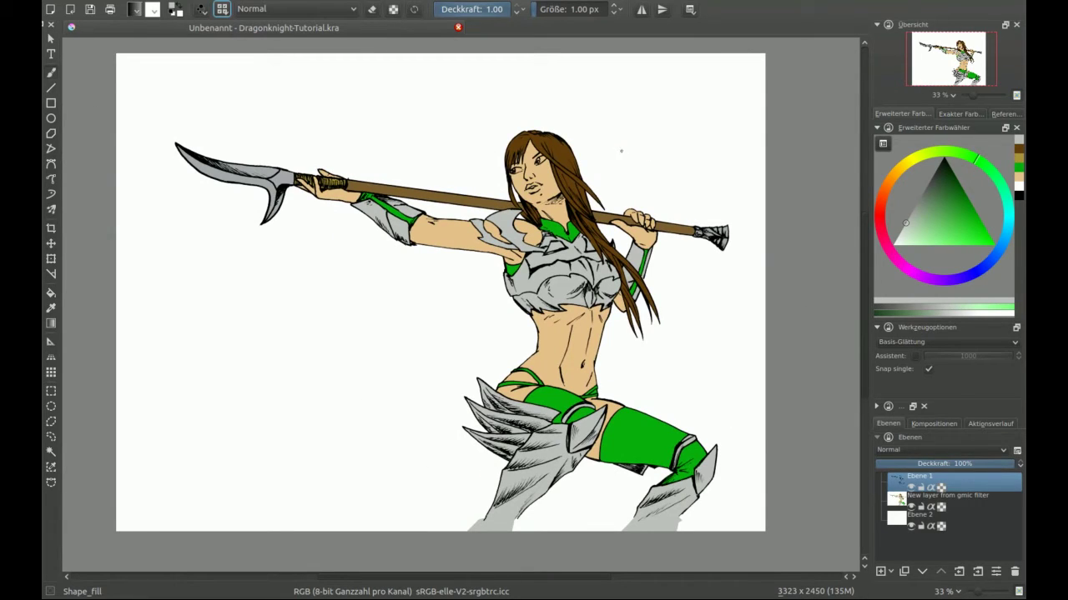
{"action": "left_click", "coordinate": [971, 501]}
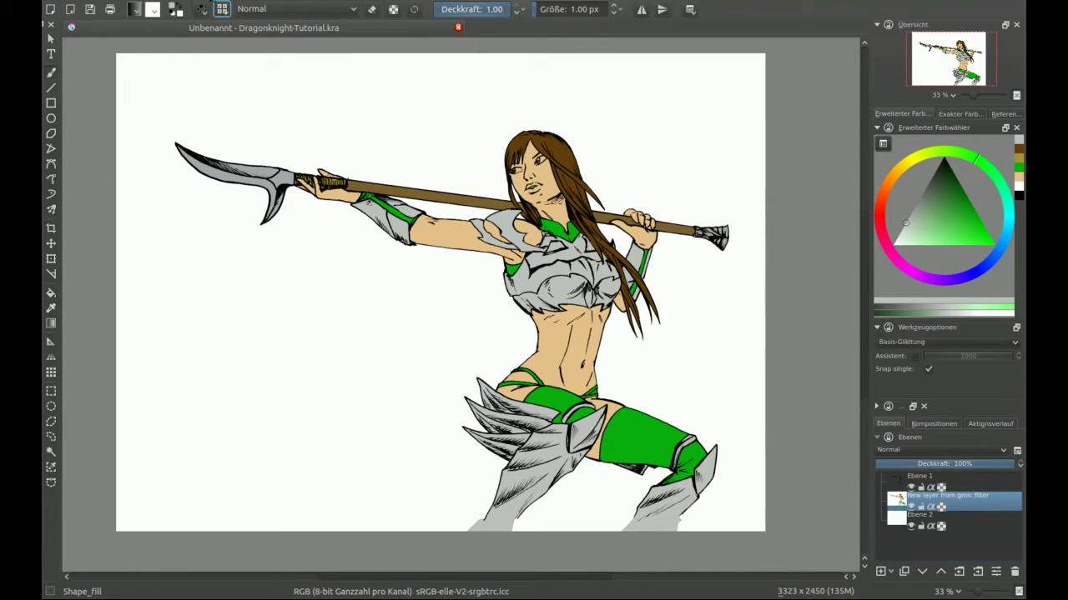
- Split the gmic layer into grouped, alpha-locked per-colour layers at fuzziness 25
{"action": "key", "text": "alt+e"}
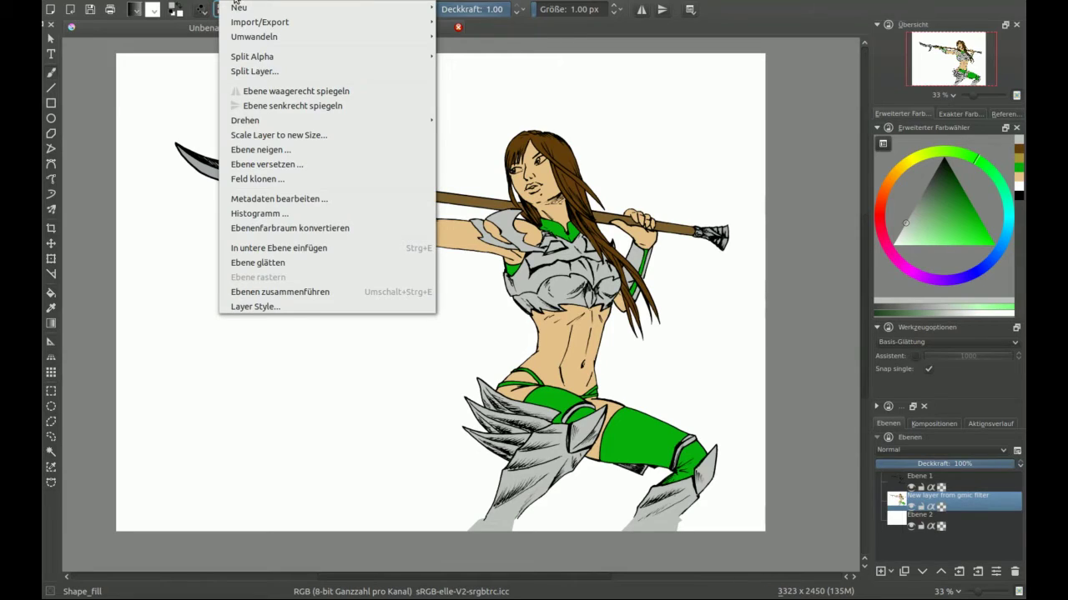
{"action": "left_click", "coordinate": [259, 71]}
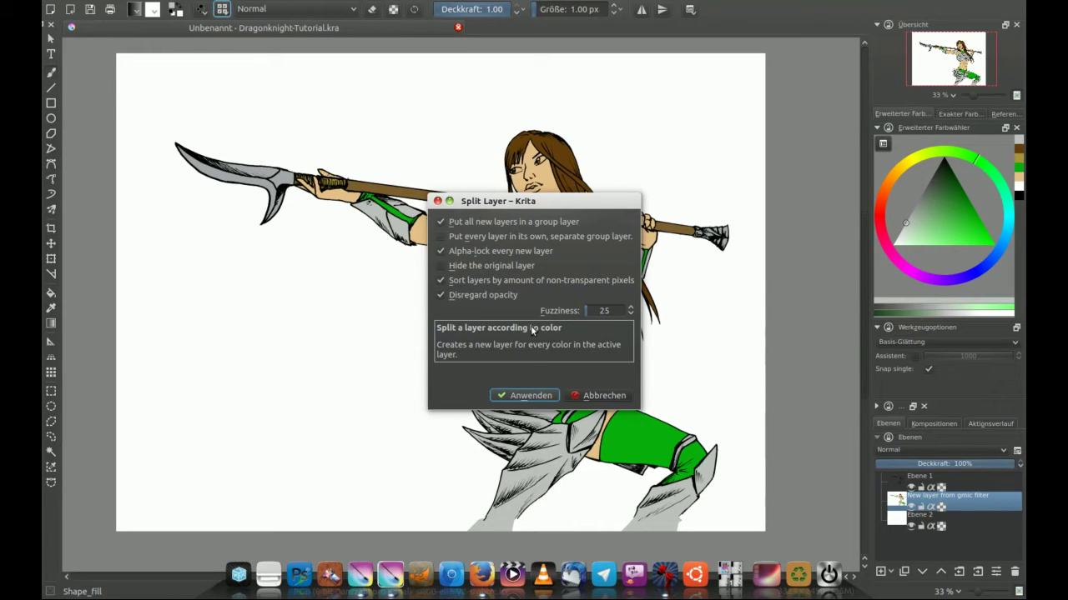
{"action": "left_click", "coordinate": [524, 395]}
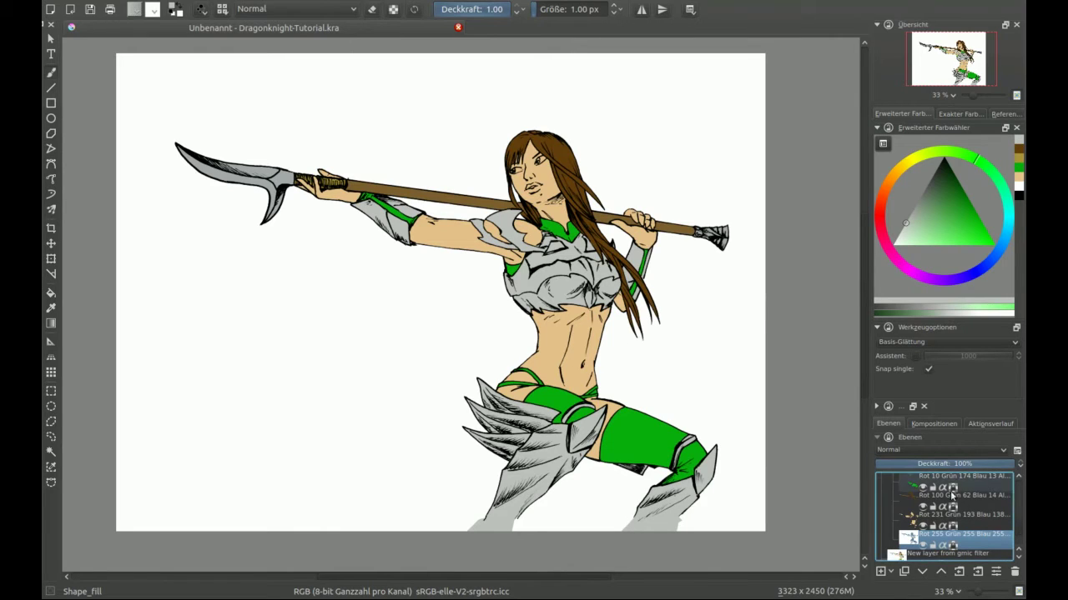
- Toggle visibility to identify the armour, skin, hair, spear blade and grip colour layers
{"action": "scroll", "coordinate": [1019, 528], "scroll_direction": "down", "scroll_amount": 1}
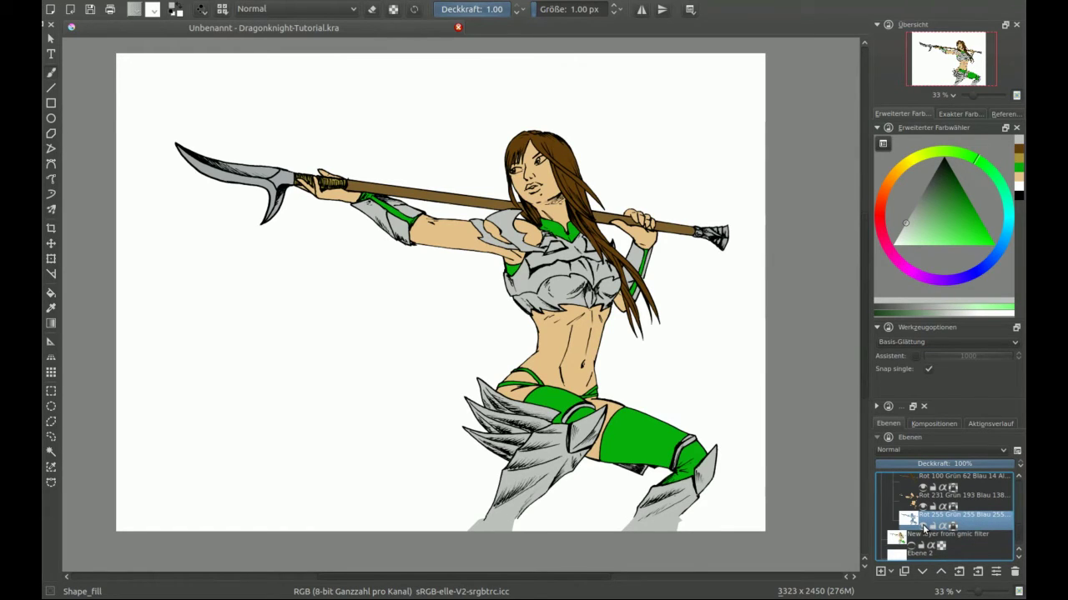
{"action": "left_click", "coordinate": [922, 526]}
{"action": "left_click", "coordinate": [923, 527]}
{"action": "left_click", "coordinate": [923, 507]}
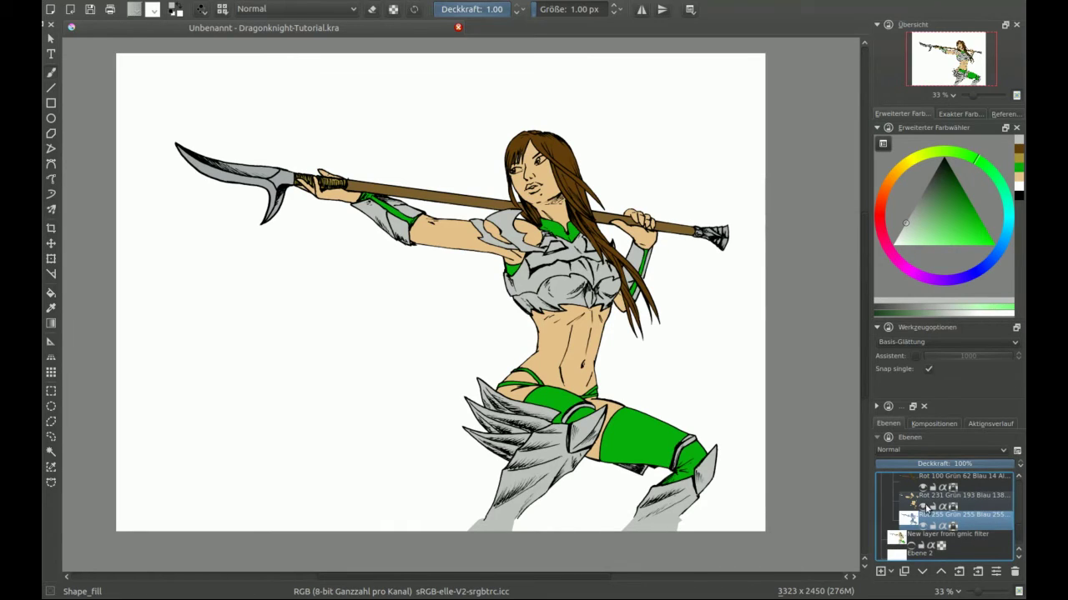
{"action": "left_click", "coordinate": [923, 489]}
{"action": "scroll", "coordinate": [925, 500], "scroll_direction": "up", "scroll_amount": 3}
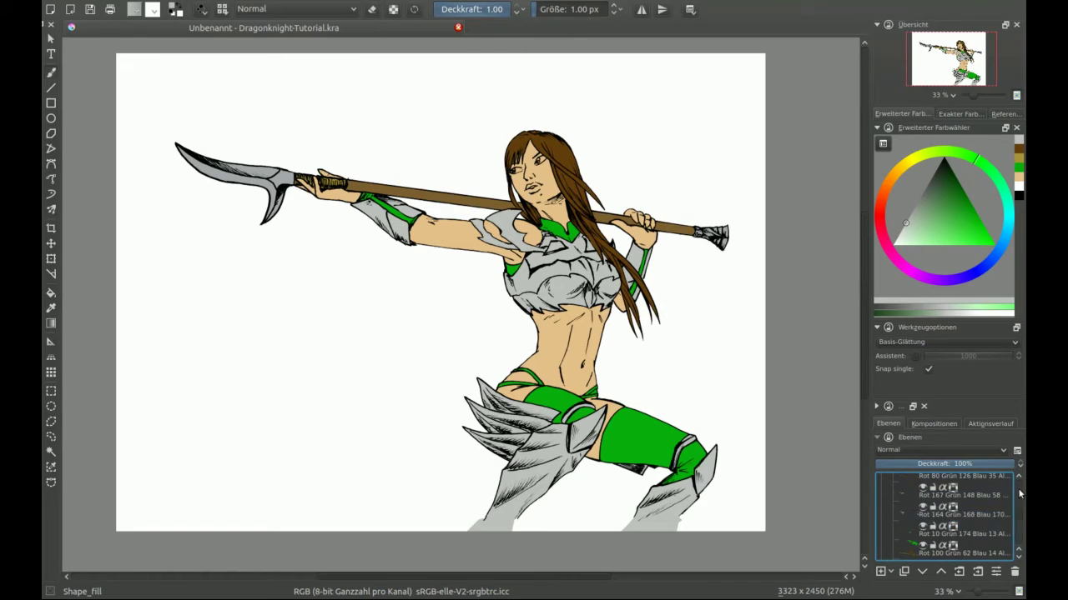
{"action": "left_click", "coordinate": [923, 526]}
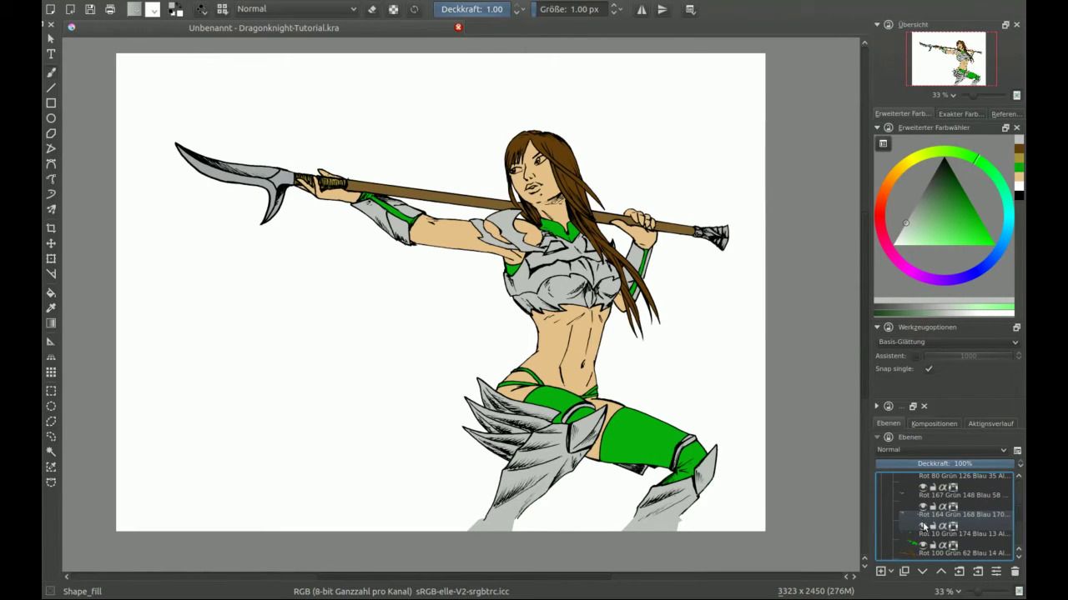
{"action": "left_click", "coordinate": [923, 507]}
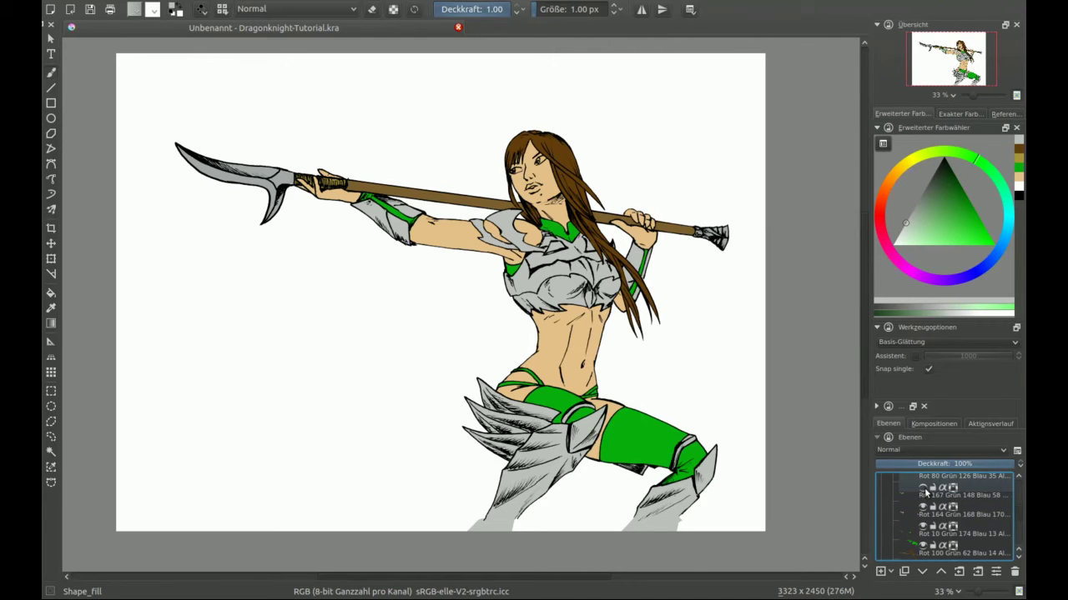
- Select the leftover colour layers from Rot 80 Grün 126 Blau 35 upward and delete them
{"action": "left_click", "coordinate": [936, 484]}
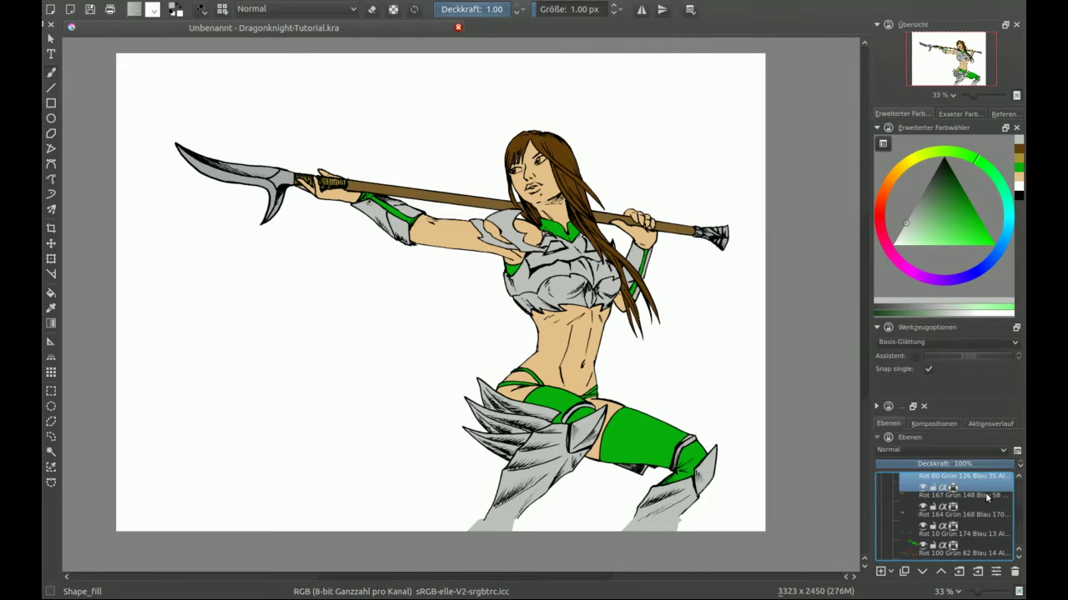
{"action": "scroll", "coordinate": [1019, 512], "scroll_direction": "up", "scroll_amount": 1}
{"action": "scroll", "coordinate": [1019, 510], "scroll_direction": "up", "scroll_amount": 1}
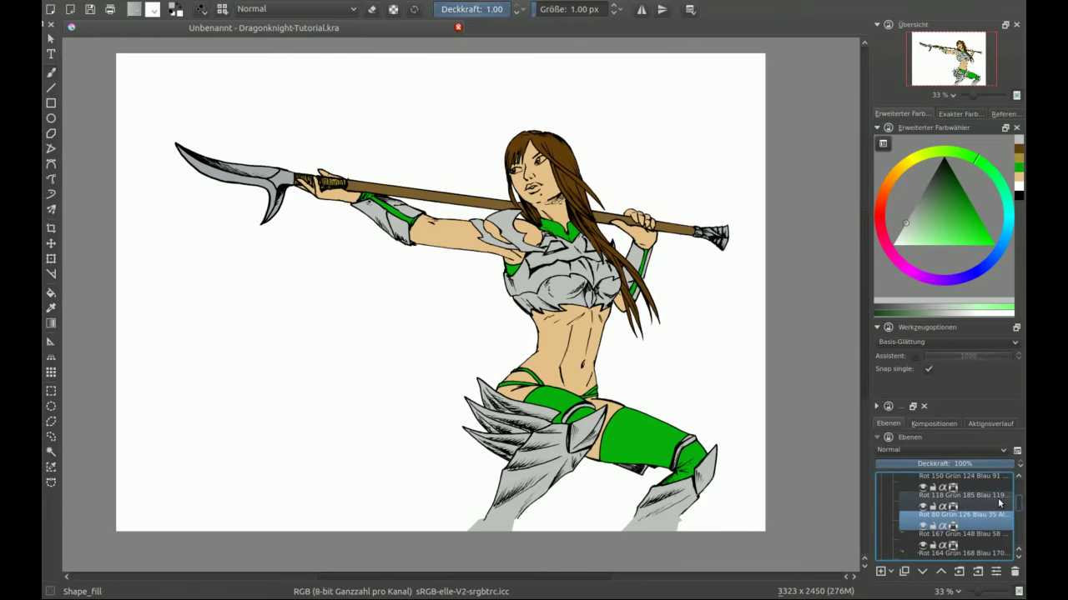
{"action": "left_click_drag", "start_coordinate": [939, 507], "coordinate": [912, 522]}
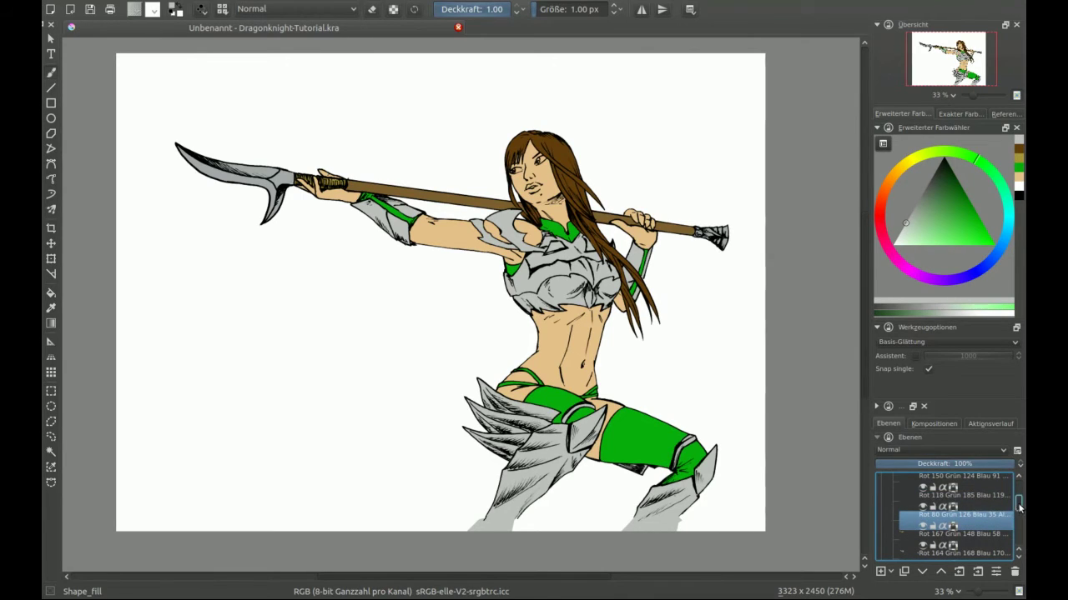
{"action": "scroll", "coordinate": [1019, 506], "scroll_direction": "up", "scroll_amount": 1}
{"action": "scroll", "coordinate": [1019, 500], "scroll_direction": "up", "scroll_amount": 1}
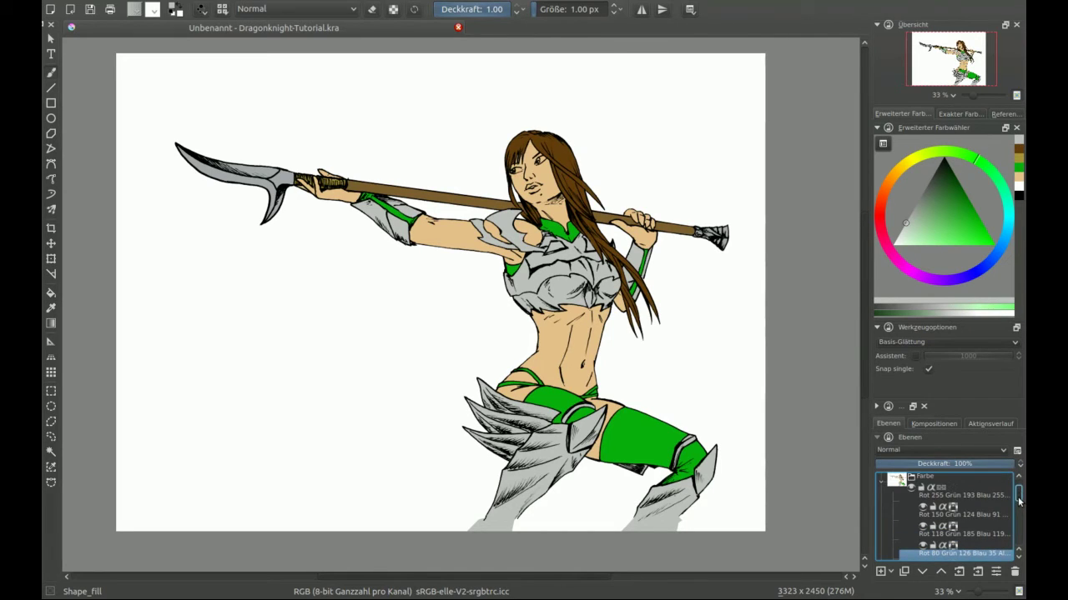
{"action": "left_click", "coordinate": [972, 497], "text": "shift"}
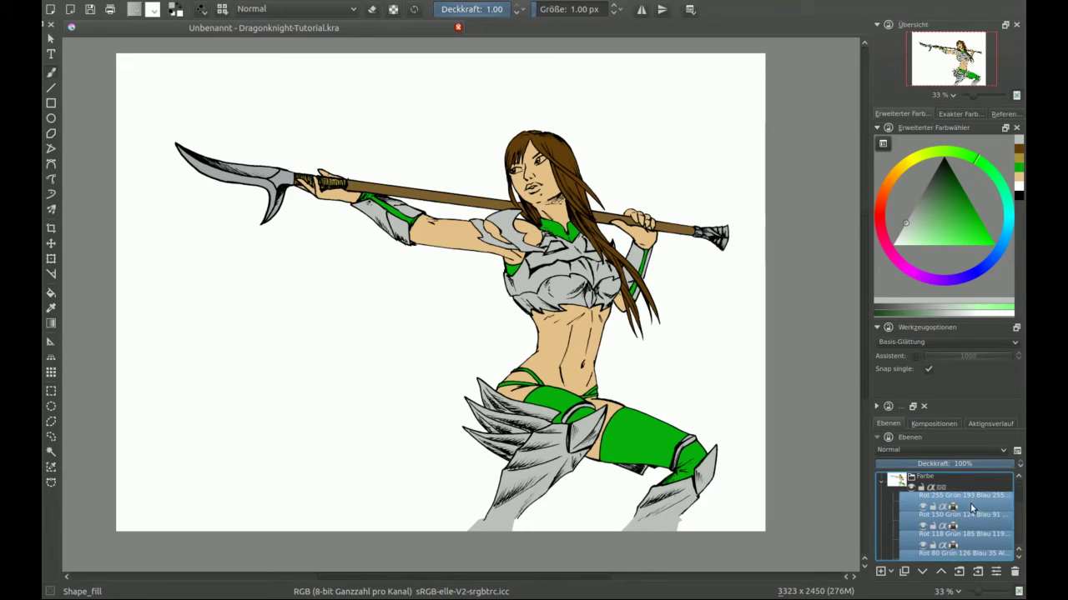
{"action": "left_click", "coordinate": [1014, 572]}
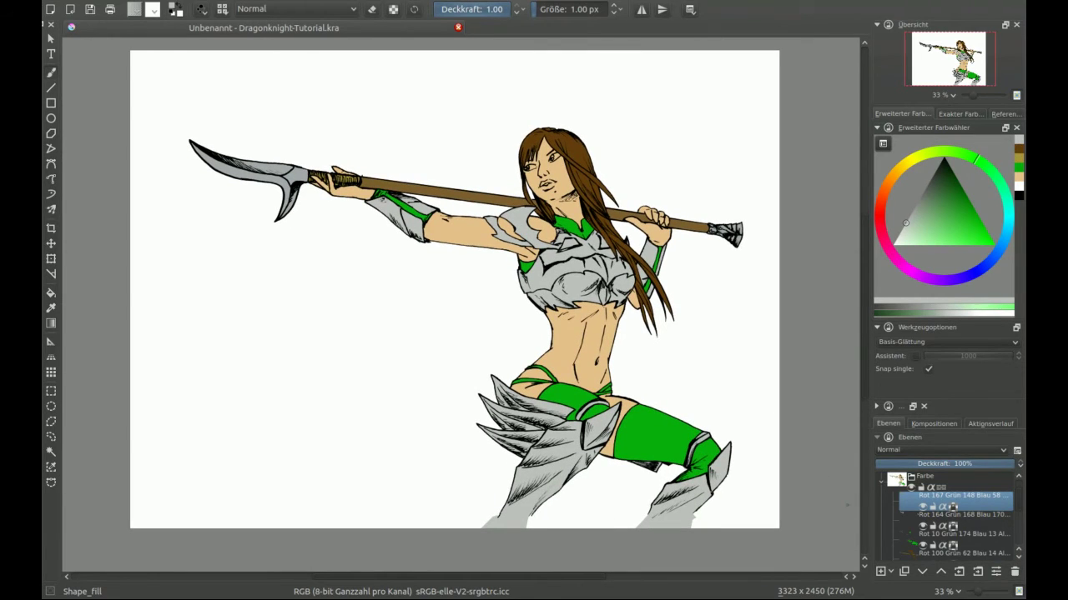
{"action": "left_click_drag", "start_coordinate": [1018, 501], "coordinate": [1018, 512]}
- On the skin layer, set a 50 px Basic_circle brush with a darker brown-orange
{"action": "left_click", "coordinate": [911, 552]}
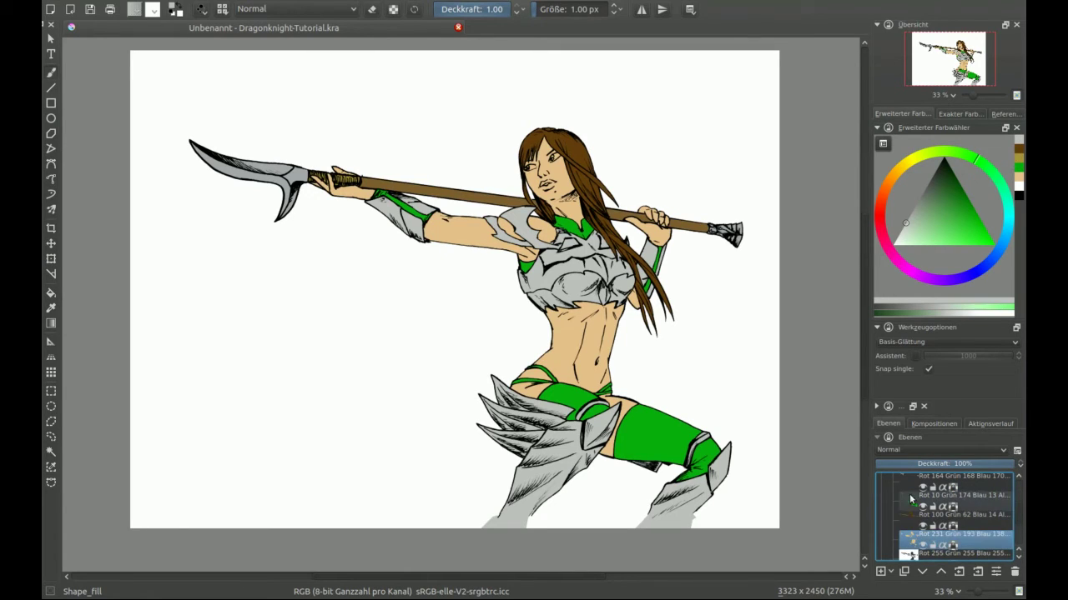
{"action": "right_click", "coordinate": [504, 290]}
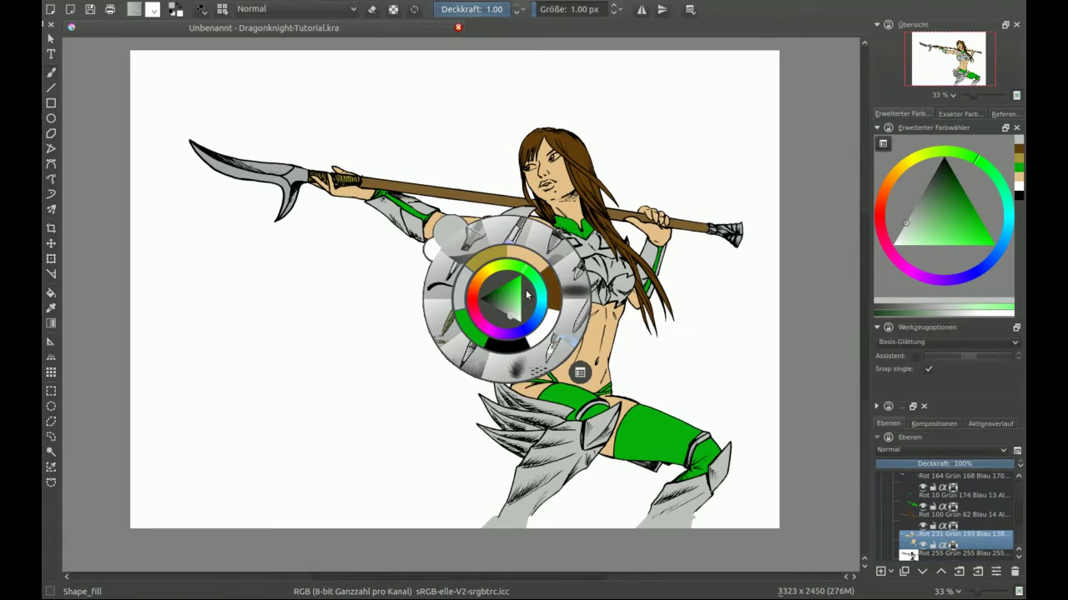
{"action": "left_click", "coordinate": [556, 251]}
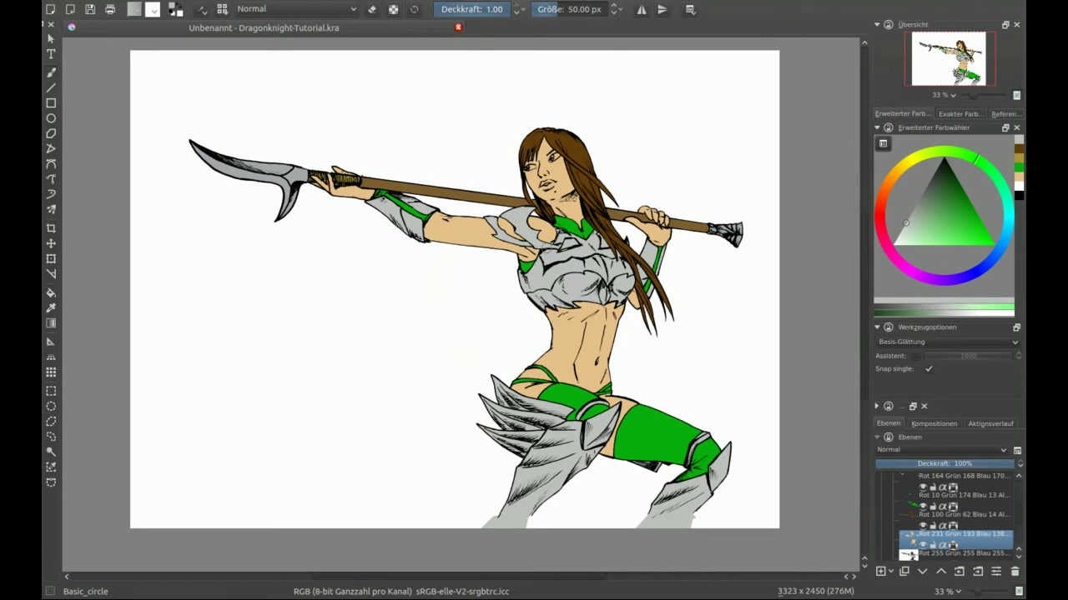
{"action": "left_click", "coordinate": [567, 332], "text": "ctrl"}
{"action": "left_click_drag", "start_coordinate": [954, 226], "coordinate": [959, 218]}
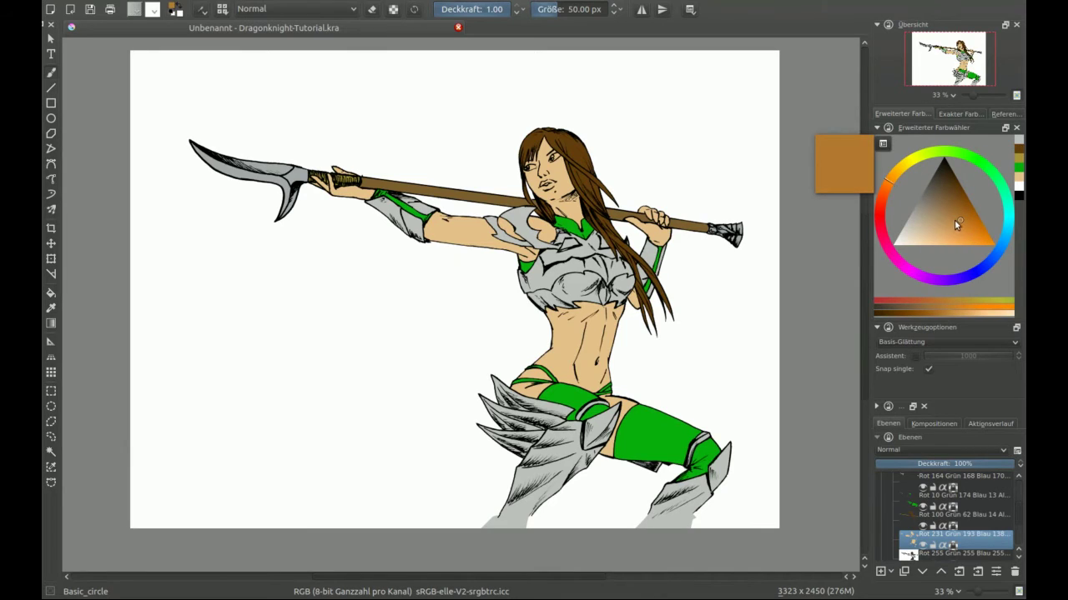
{"action": "left_click", "coordinate": [956, 222]}
- Shade the belly, hip, neck, cheek and staff hand with the darker orange
{"action": "mouse_move", "coordinate": [626, 302]}
{"action": "left_mouse_down"}
{"action": "mouse_move", "coordinate": [592, 368]}
{"action": "mouse_move", "coordinate": [604, 386]}
{"action": "mouse_move", "coordinate": [577, 389]}
{"action": "mouse_move", "coordinate": [587, 390]}
{"action": "left_mouse_up"}
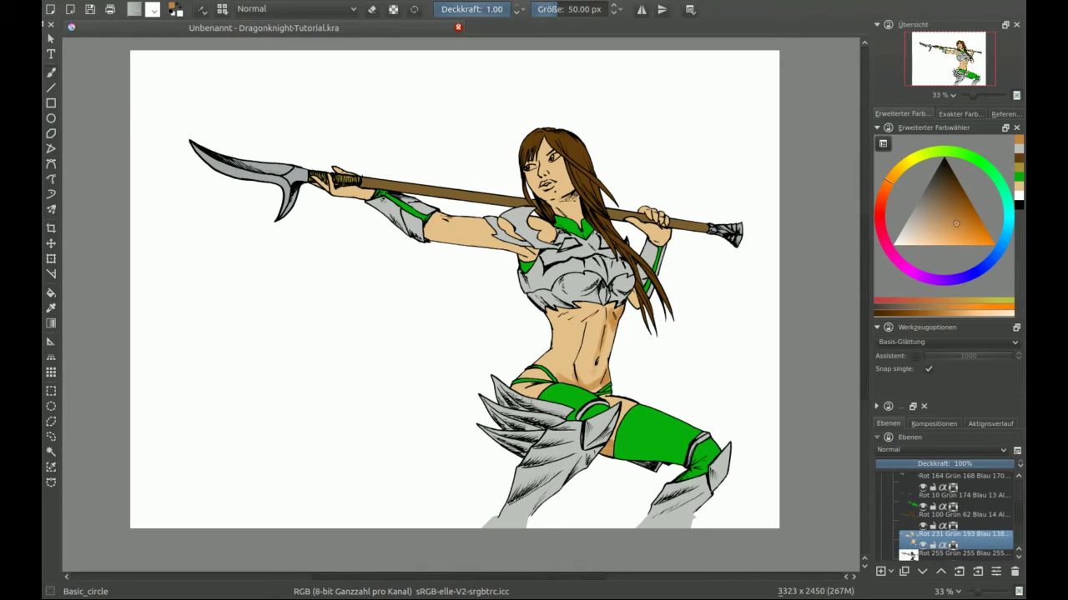
{"action": "mouse_move", "coordinate": [539, 387]}
{"action": "left_mouse_down"}
{"action": "mouse_move", "coordinate": [510, 397]}
{"action": "mouse_move", "coordinate": [551, 376]}
{"action": "left_mouse_up"}
{"action": "left_click_drag", "start_coordinate": [572, 369], "coordinate": [563, 379]}
{"action": "left_click_drag", "start_coordinate": [579, 187], "coordinate": [558, 201]}
{"action": "mouse_move", "coordinate": [551, 158]}
{"action": "left_mouse_down"}
{"action": "mouse_move", "coordinate": [540, 170]}
{"action": "mouse_move", "coordinate": [536, 159]}
{"action": "mouse_move", "coordinate": [557, 175]}
{"action": "mouse_move", "coordinate": [559, 193]}
{"action": "left_mouse_up"}
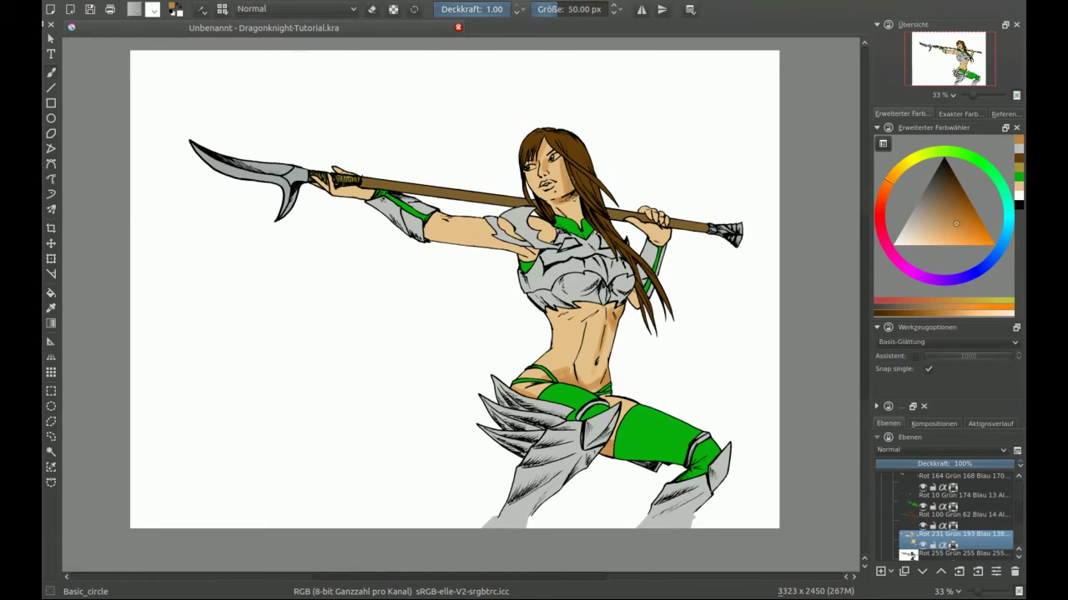
{"action": "left_click_drag", "start_coordinate": [667, 222], "coordinate": [648, 233]}
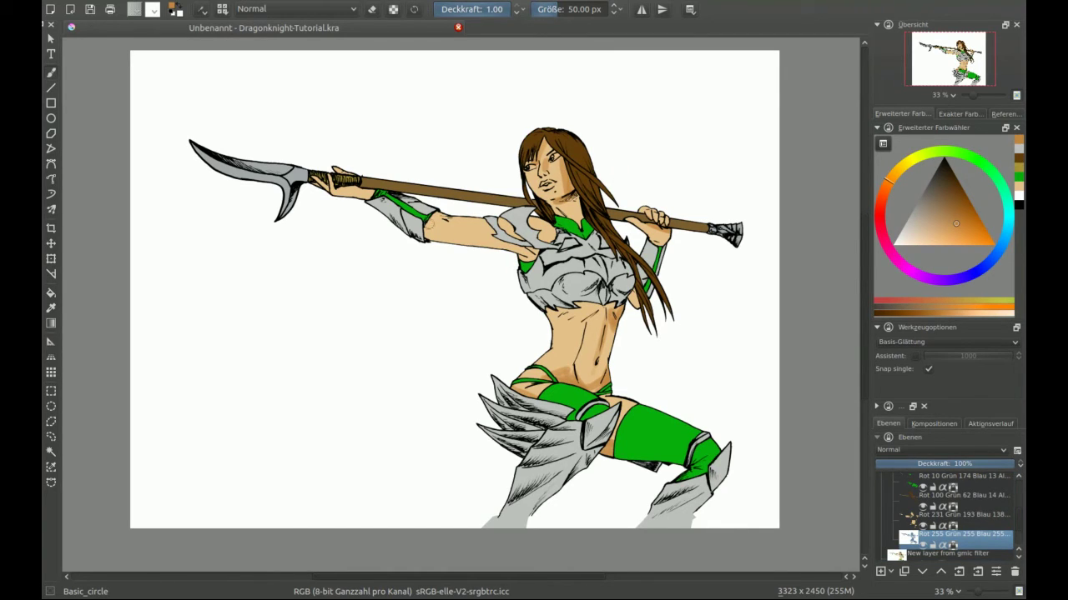
- Paint a darker grey-green stroke on the right side of the breastplate
{"action": "left_click", "coordinate": [483, 214], "text": "ctrl"}
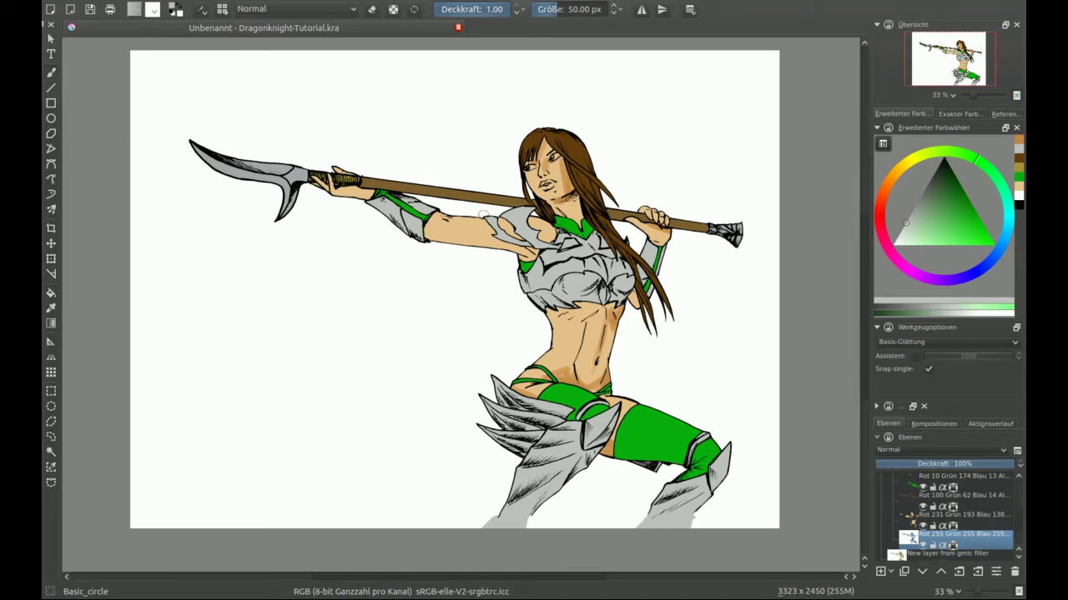
{"action": "left_click_drag", "start_coordinate": [921, 219], "coordinate": [915, 204]}
{"action": "left_click_drag", "start_coordinate": [613, 294], "coordinate": [636, 281]}
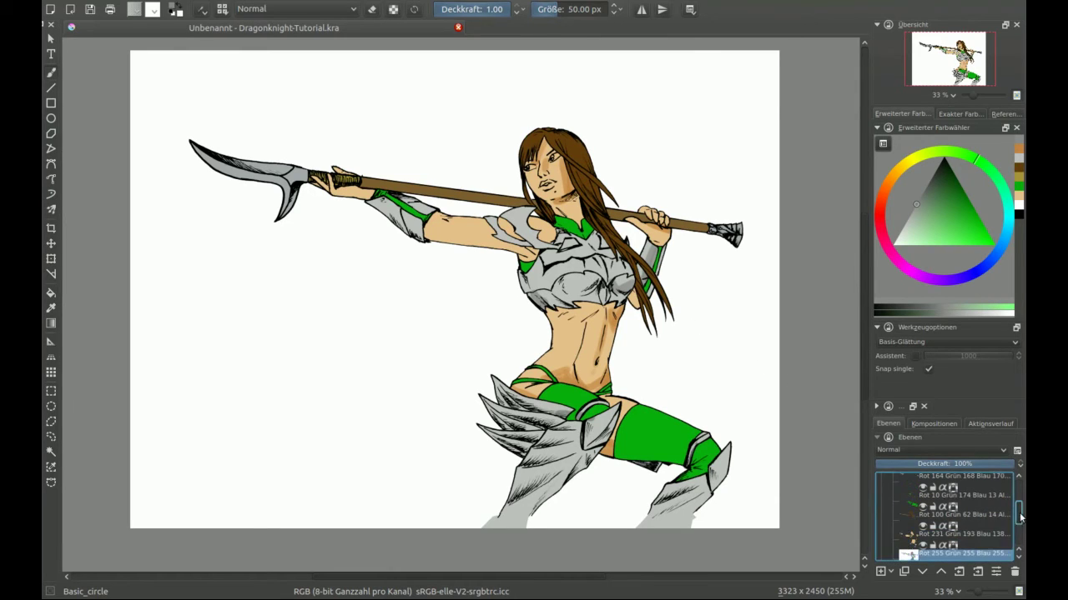
- Shade the face and lips with light skin, reddish and orange tones in colour-only blending
{"action": "scroll", "coordinate": [1018, 510], "scroll_direction": "up", "scroll_amount": 3}
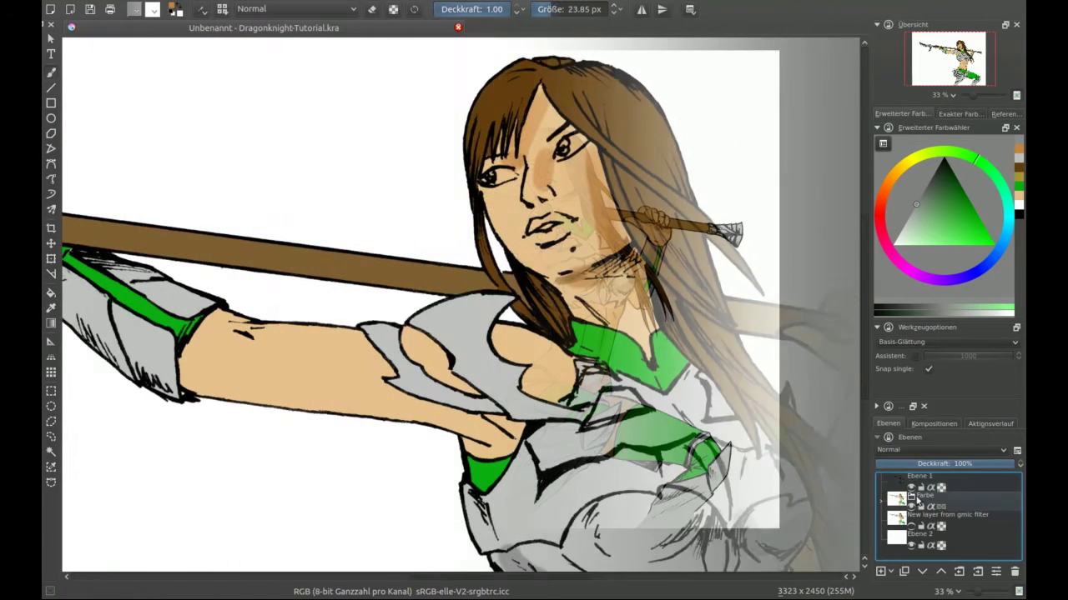
{"action": "left_click", "coordinate": [534, 191], "text": "ctrl"}
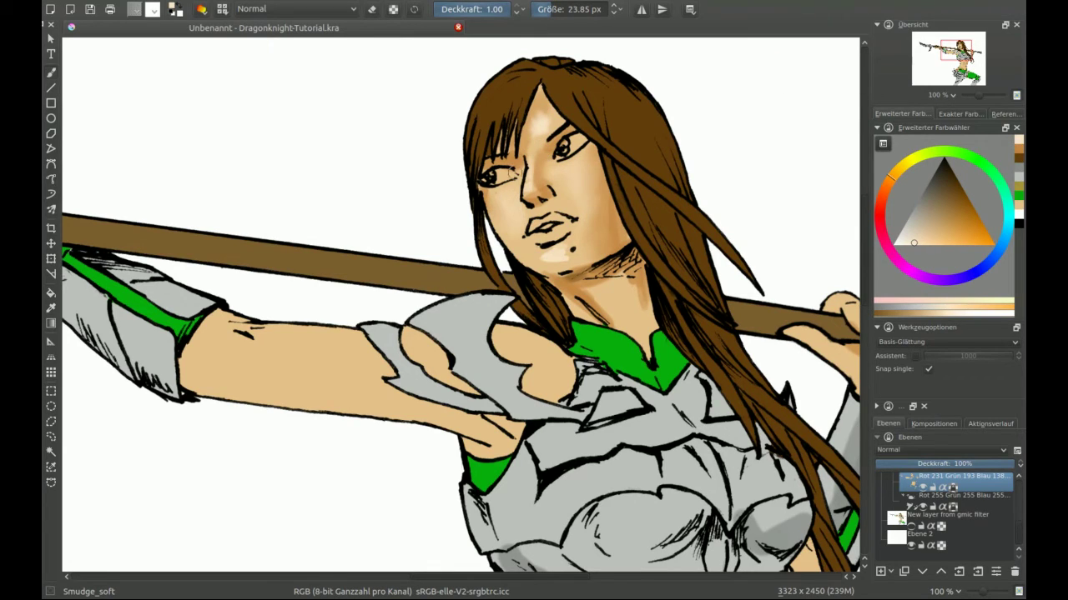
{"action": "key", "text": "slash"}
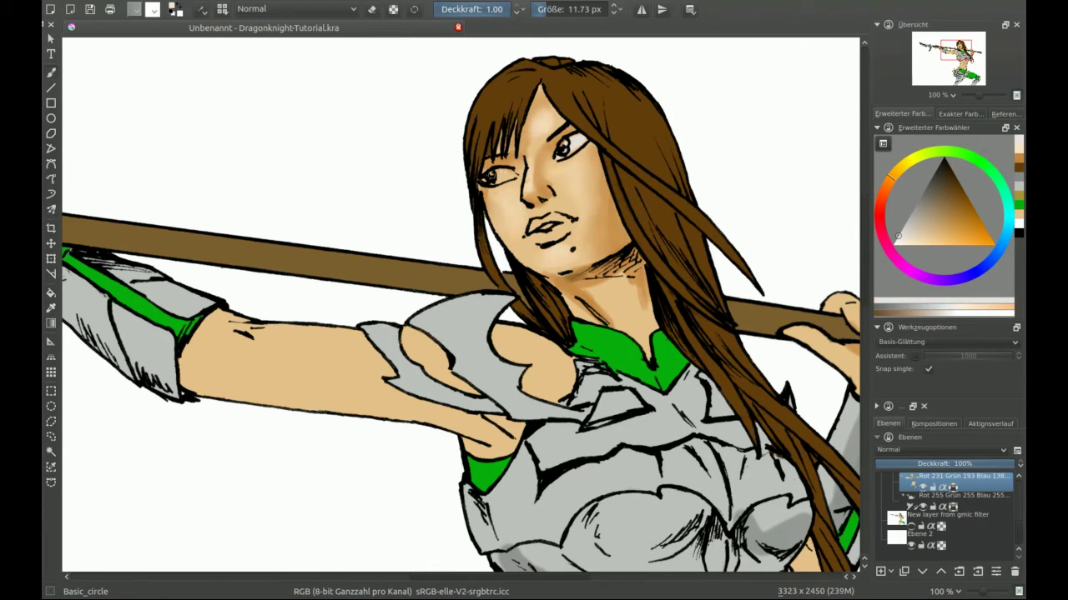
{"action": "left_click", "coordinate": [594, 175], "text": "ctrl"}
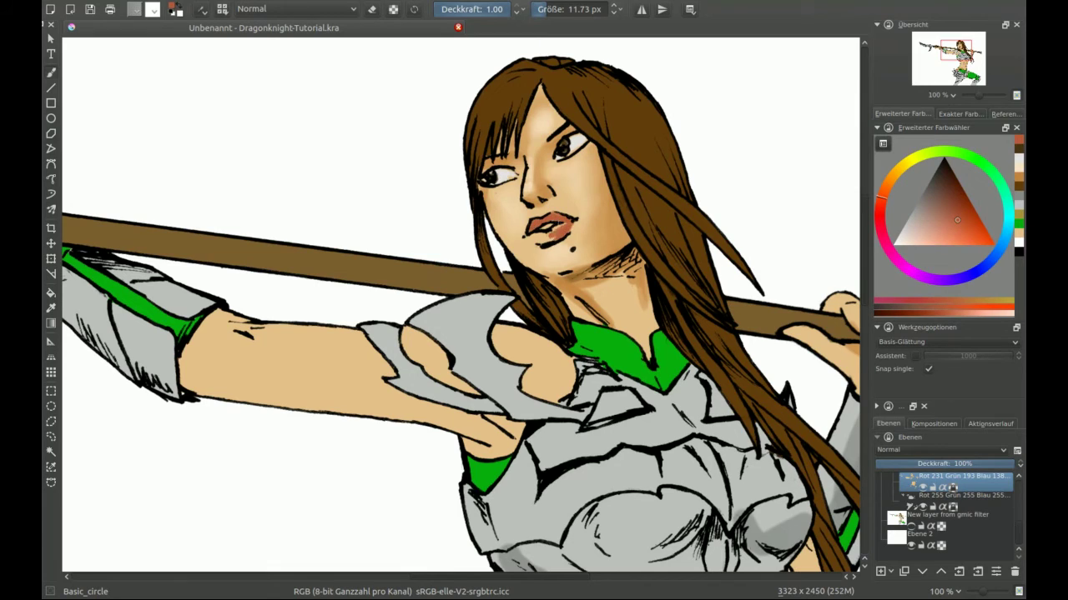
{"action": "left_click", "coordinate": [845, 165], "text": "ctrl"}
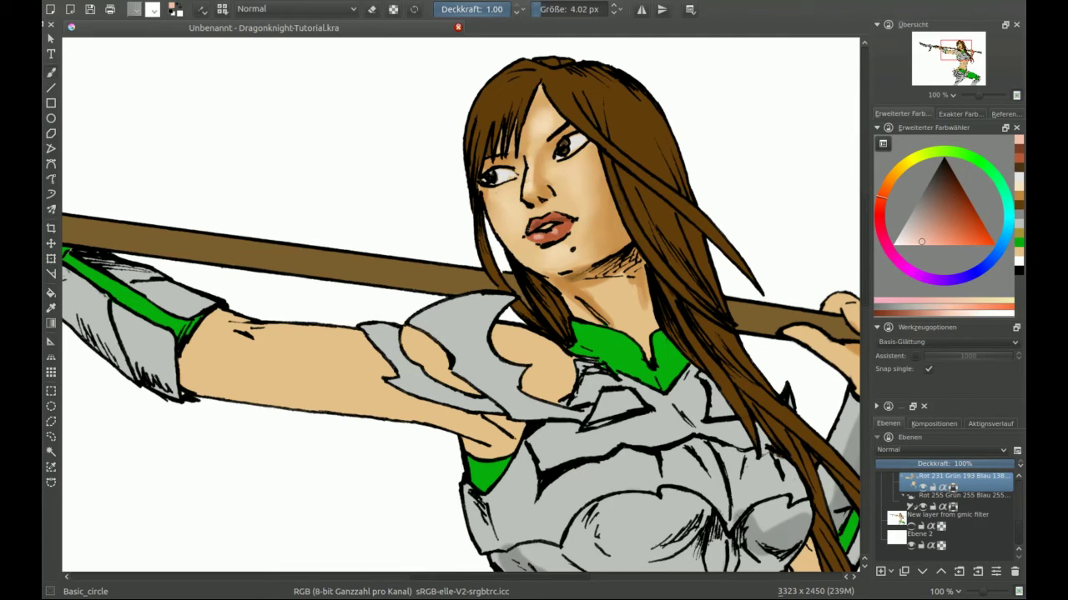
{"action": "right_click", "coordinate": [534, 225]}
{"action": "key", "text": "slash"}
{"action": "right_click", "coordinate": [605, 240]}
{"action": "left_click", "coordinate": [627, 246]}
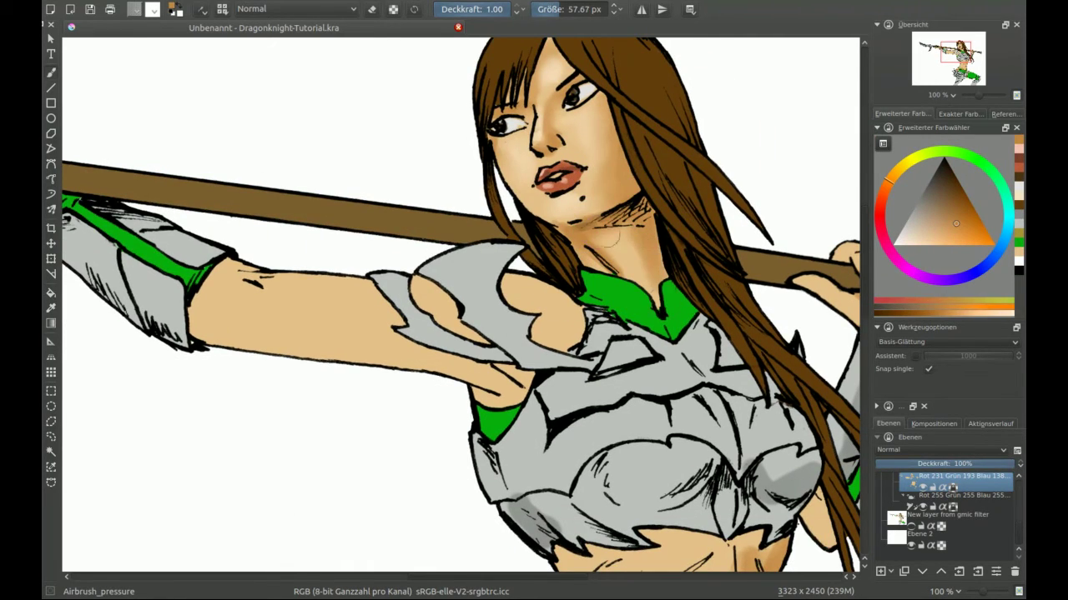
{"action": "left_click", "coordinate": [845, 165], "text": "ctrl"}
{"action": "left_click", "coordinate": [296, 8]}
{"action": "left_click", "coordinate": [283, 66]}
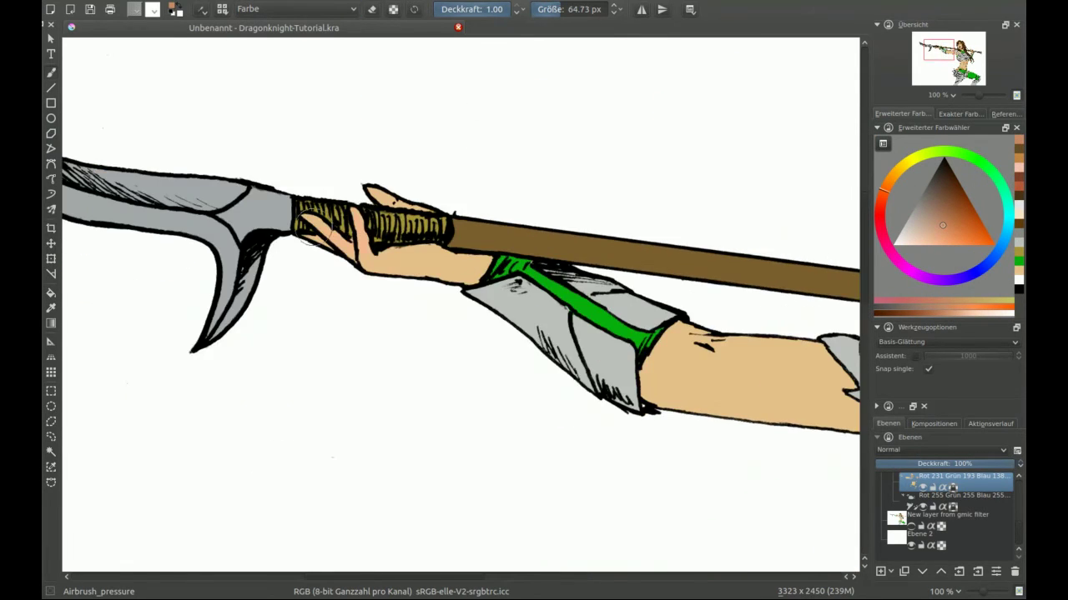
{"action": "key", "text": "slash"}
{"action": "key", "text": "slash"}
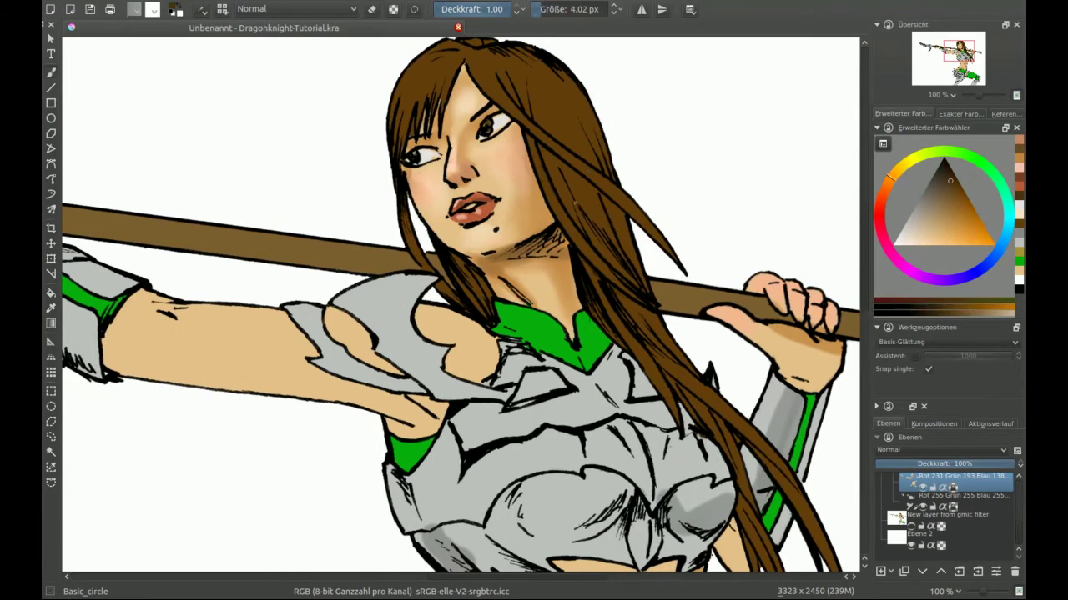
- Airbrush darker skin shading across the torso and along the belly
{"action": "right_click", "coordinate": [507, 210]}
{"action": "left_click", "coordinate": [492, 204]}
{"action": "mouse_move", "coordinate": [492, 204]}
{"action": "left_mouse_down"}
{"action": "mouse_move", "coordinate": [517, 108]}
{"action": "mouse_move", "coordinate": [502, 280]}
{"action": "mouse_move", "coordinate": [317, 363]}
{"action": "left_mouse_up"}
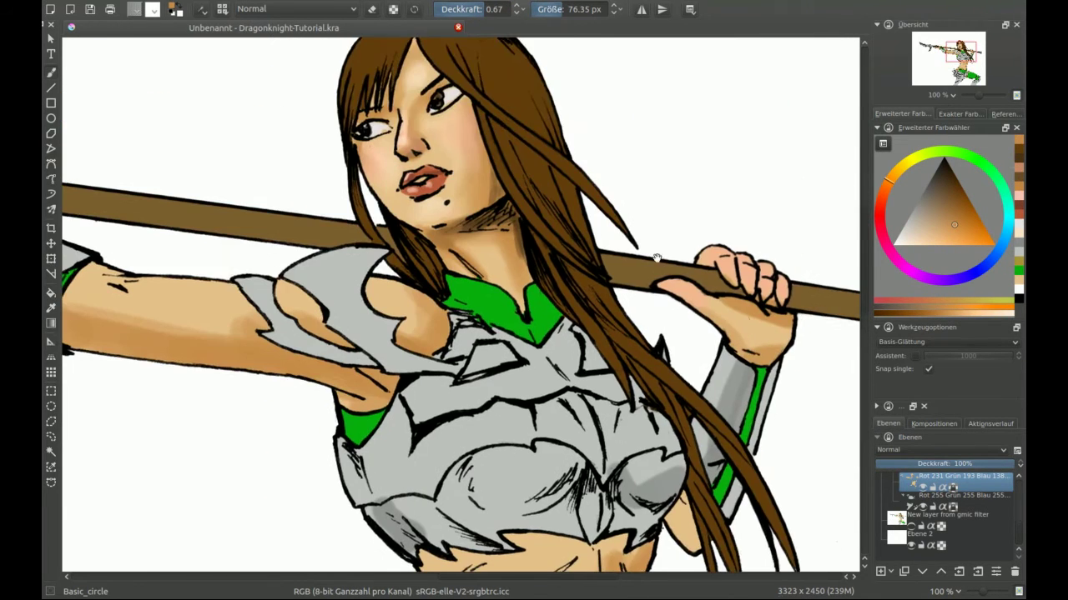
{"action": "mouse_move", "coordinate": [783, 327]}
{"action": "left_mouse_down"}
{"action": "mouse_move", "coordinate": [583, 167]}
{"action": "mouse_move", "coordinate": [424, 281]}
{"action": "mouse_move", "coordinate": [625, 212]}
{"action": "left_mouse_up"}
{"action": "right_click", "coordinate": [425, 281]}
{"action": "left_click", "coordinate": [422, 276]}
{"action": "key", "text": "slash"}
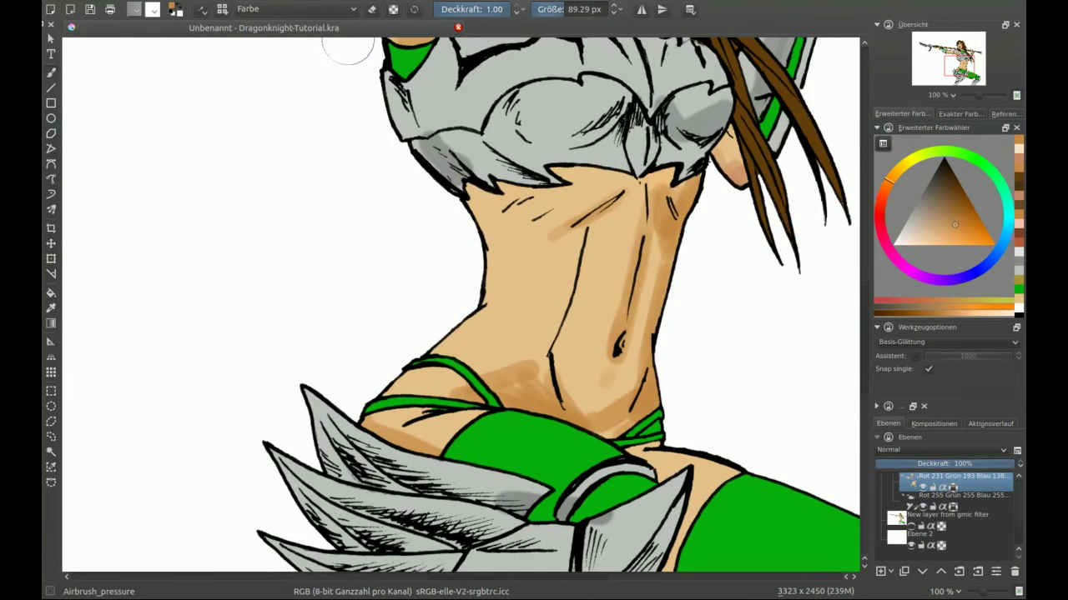
{"action": "left_click_drag", "start_coordinate": [634, 417], "coordinate": [667, 183]}
{"action": "mouse_move", "coordinate": [567, 400]}
{"action": "left_mouse_down"}
{"action": "mouse_move", "coordinate": [702, 184]}
{"action": "mouse_move", "coordinate": [575, 442]}
{"action": "left_mouse_up"}
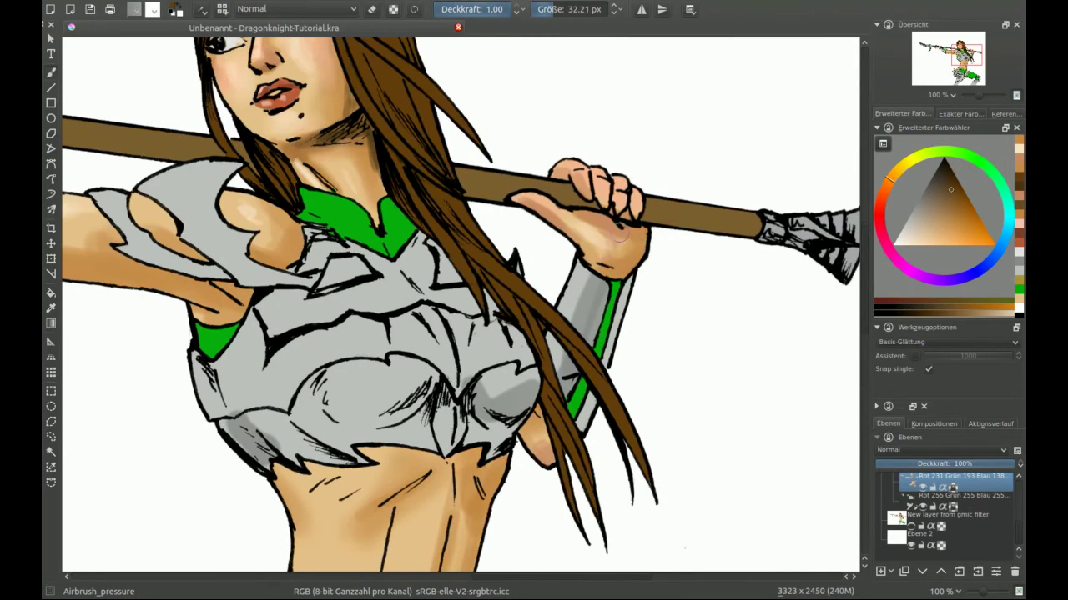
{"action": "mouse_move", "coordinate": [491, 369]}
{"action": "left_mouse_down"}
{"action": "mouse_move", "coordinate": [503, 353]}
{"action": "mouse_move", "coordinate": [429, 120]}
{"action": "left_mouse_up"}
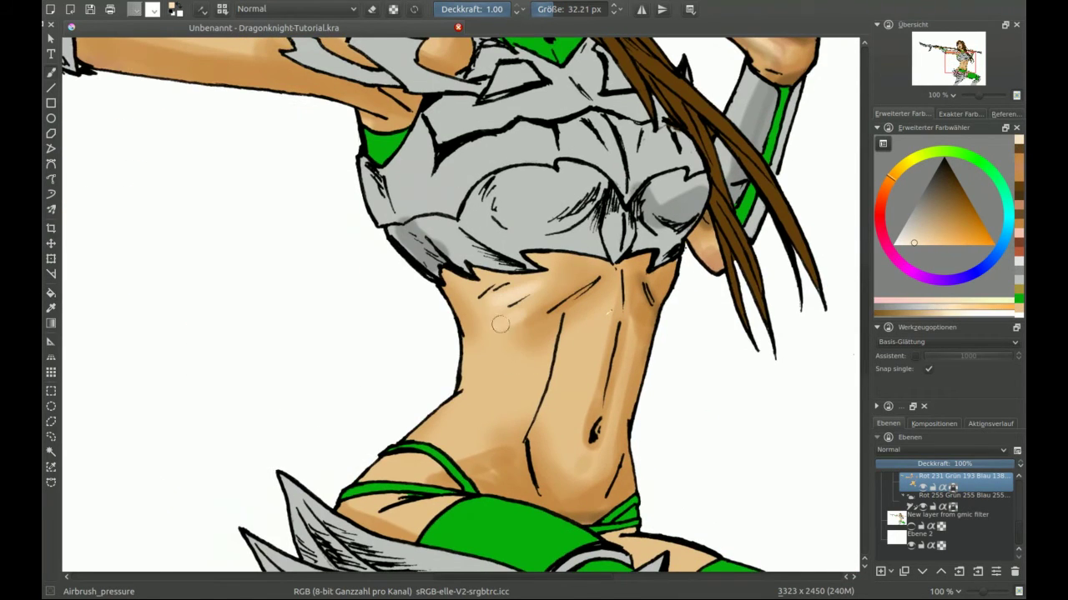
- Blend a lighter skin tone across the belly with Smudge_soft for soft rounded form
{"action": "key", "text": "slash"}
{"action": "left_click_drag", "start_coordinate": [141, 500], "coordinate": [416, 345]}
{"action": "left_click_drag", "start_coordinate": [384, 100], "coordinate": [550, 425]}
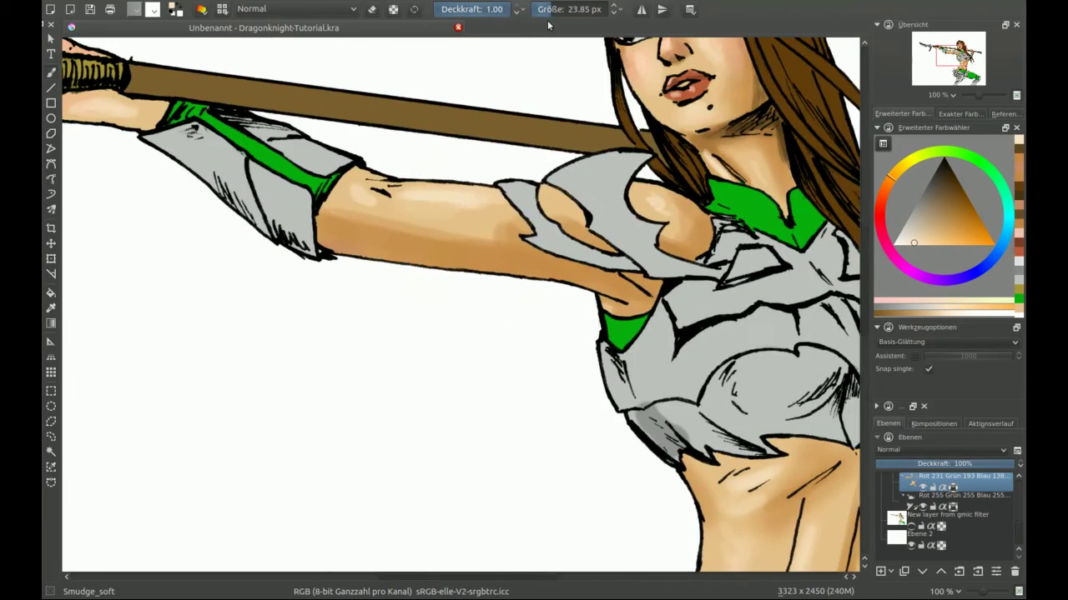
{"action": "left_click_drag", "start_coordinate": [855, 492], "coordinate": [725, 321]}
{"action": "mouse_move", "coordinate": [559, 479]}
{"action": "left_mouse_down"}
{"action": "mouse_move", "coordinate": [303, 267]}
{"action": "mouse_move", "coordinate": [367, 242]}
{"action": "left_mouse_up"}
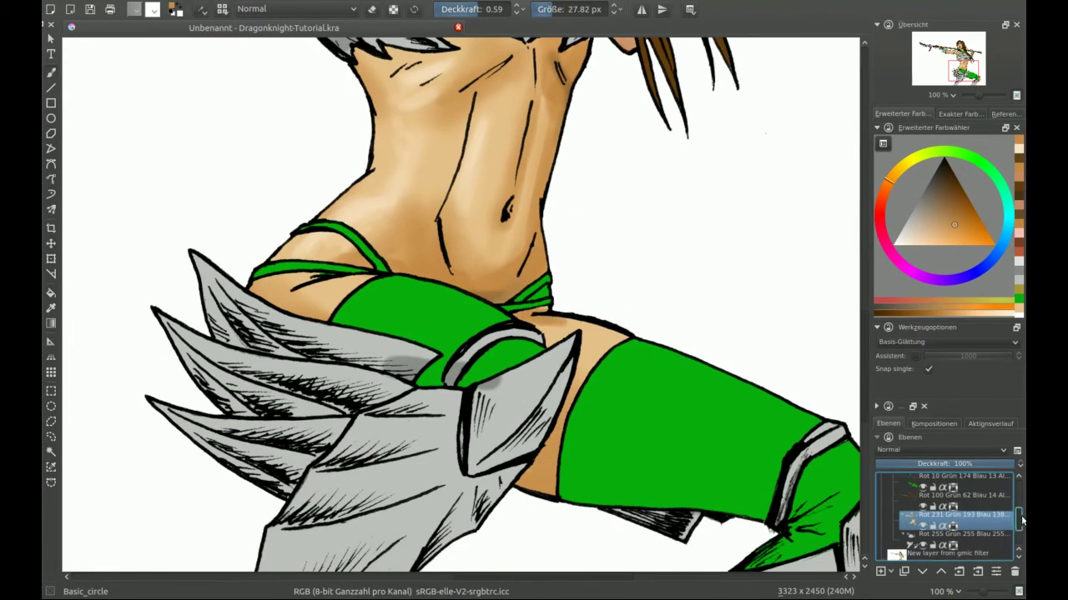
{"action": "key", "text": "slash"}
{"action": "key", "text": "slash"}
{"action": "mouse_move", "coordinate": [501, 250]}
{"action": "left_mouse_down"}
{"action": "mouse_move", "coordinate": [508, 346]}
{"action": "mouse_move", "coordinate": [559, 467]}
{"action": "left_mouse_up"}
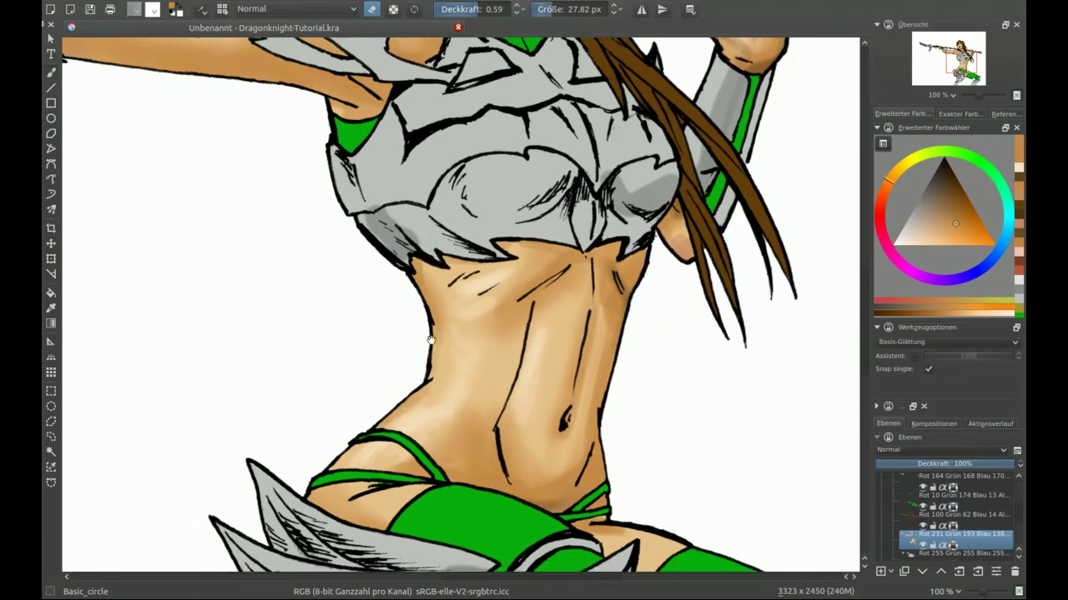
{"action": "left_click_drag", "start_coordinate": [534, 434], "coordinate": [384, 100]}
{"action": "left_click_drag", "start_coordinate": [538, 167], "coordinate": [553, 463]}
{"action": "right_click", "coordinate": [557, 377]}
{"action": "left_click", "coordinate": [539, 405]}
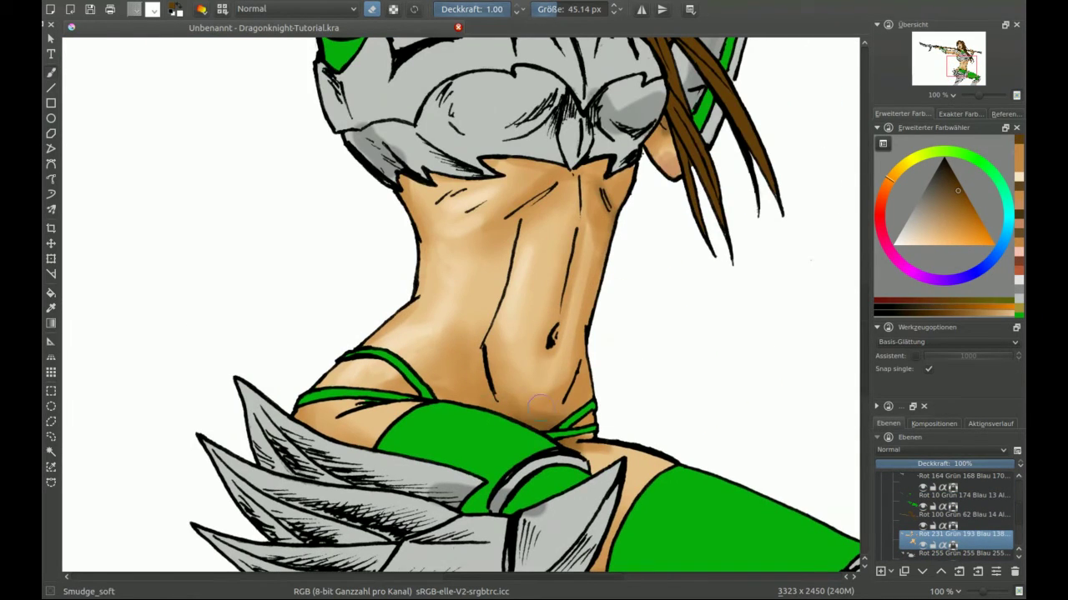
{"action": "left_click_drag", "start_coordinate": [585, 186], "coordinate": [584, 327]}
{"action": "left_click_drag", "start_coordinate": [170, 89], "coordinate": [295, 281]}
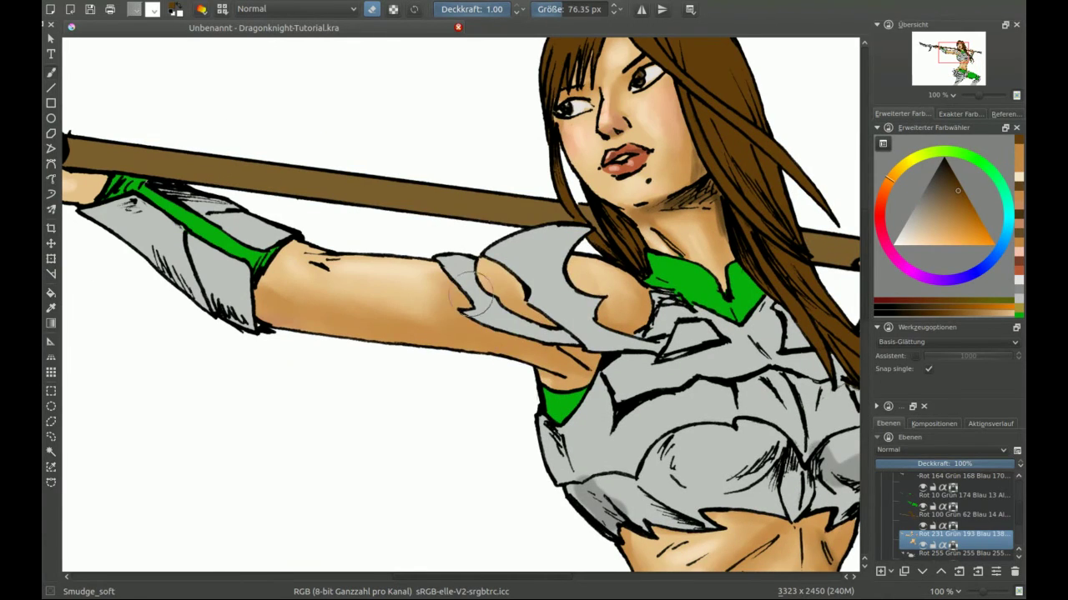
{"action": "mouse_move", "coordinate": [523, 335]}
{"action": "left_mouse_down"}
{"action": "mouse_move", "coordinate": [332, 256]}
{"action": "mouse_move", "coordinate": [567, 257]}
{"action": "left_mouse_up"}
{"action": "key", "text": "slash"}
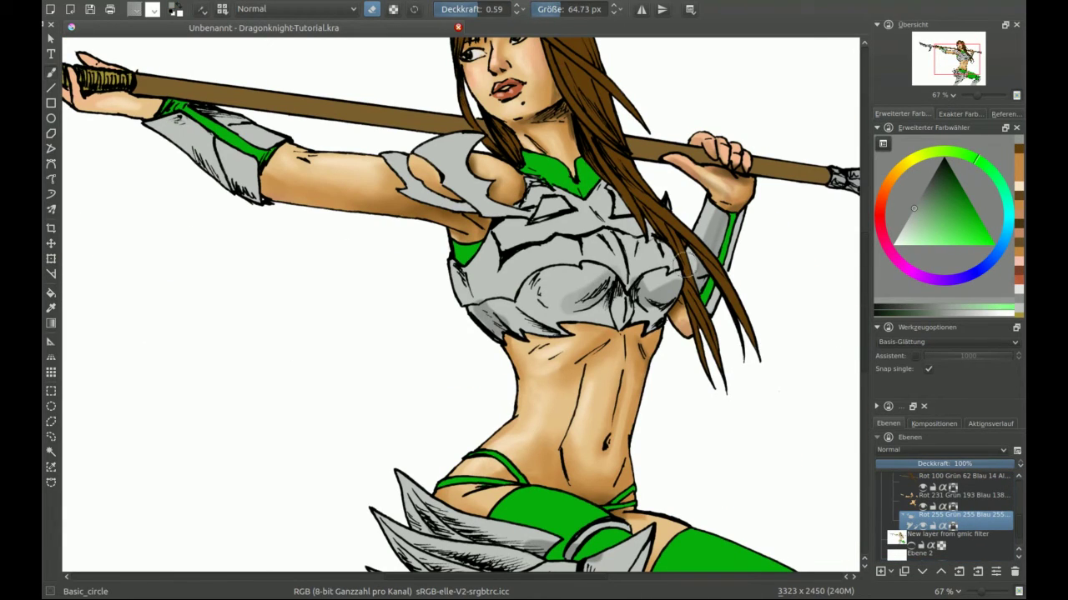
- Add dark grey shading to the leg armour with a brush of about 20 px
{"action": "left_click", "coordinate": [546, 296], "text": "ctrl"}
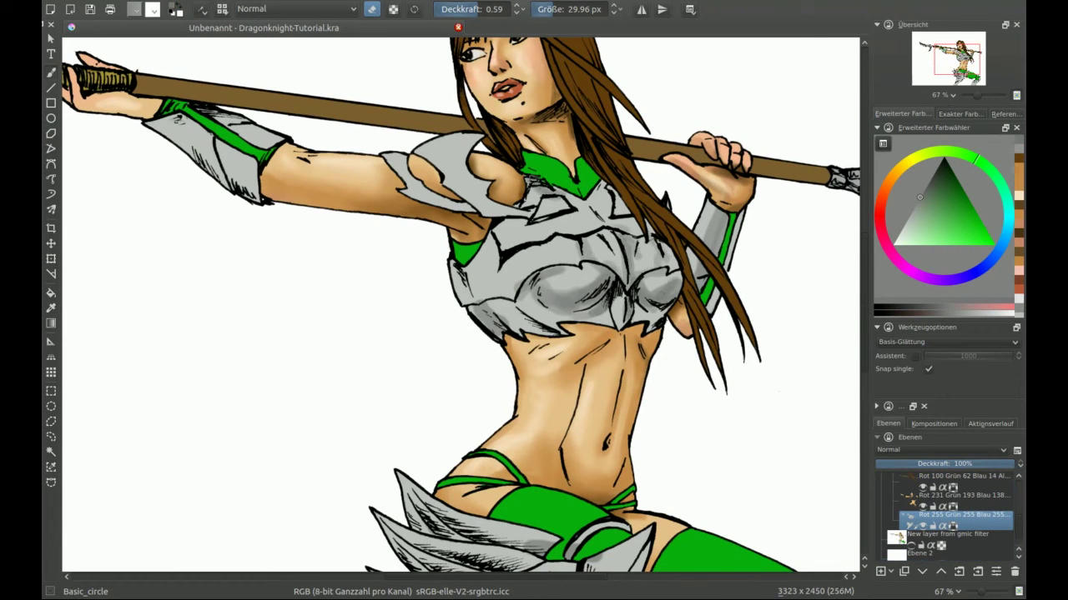
{"action": "left_click_drag", "start_coordinate": [742, 242], "coordinate": [599, 205]}
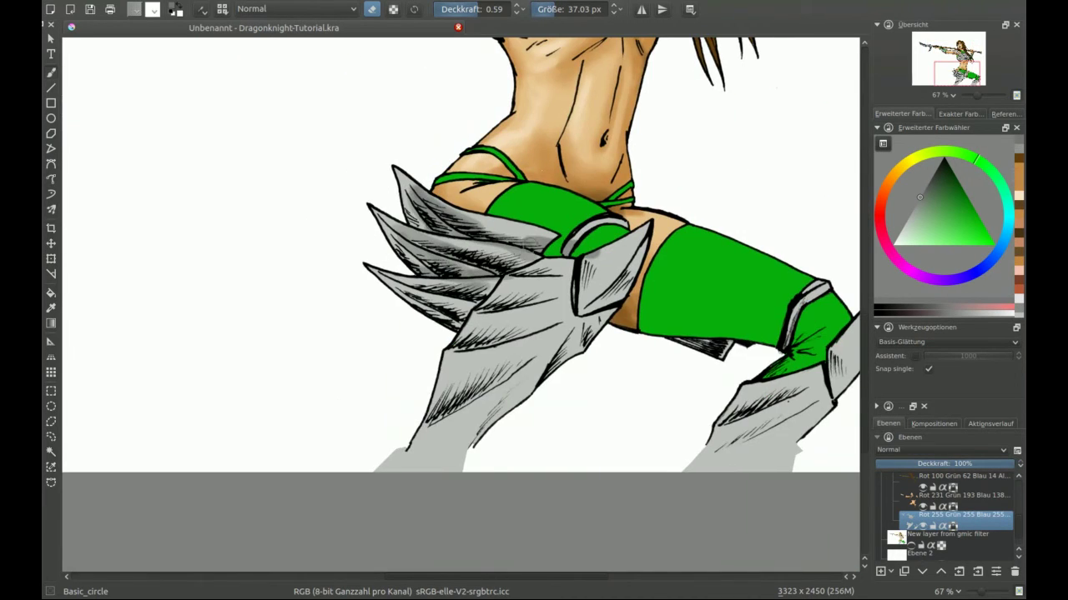
{"action": "left_click_drag", "start_coordinate": [546, 322], "coordinate": [483, 326]}
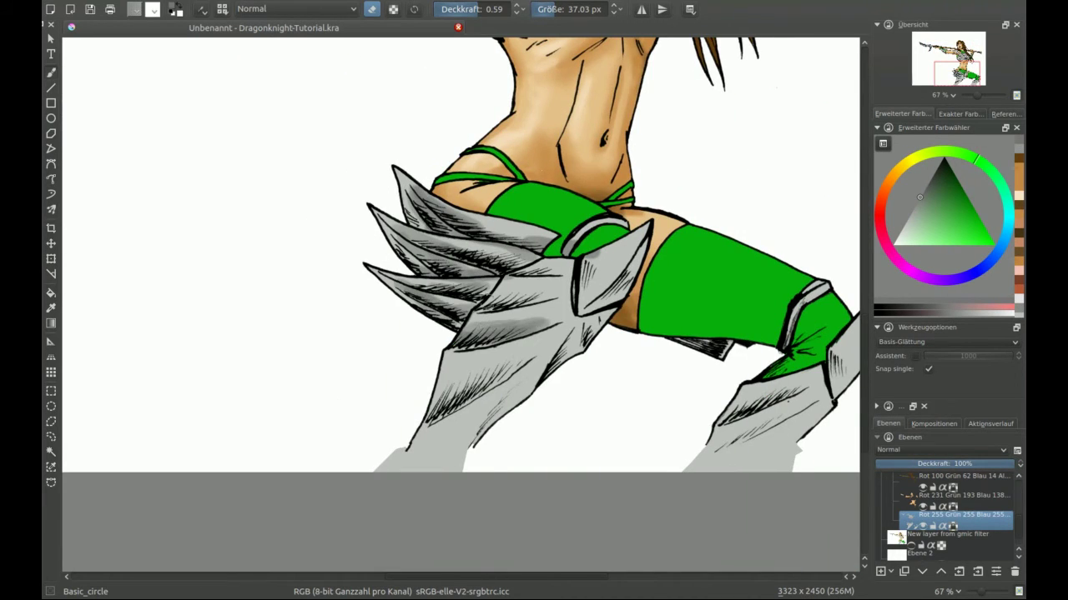
{"action": "left_click_drag", "start_coordinate": [819, 380], "coordinate": [727, 336]}
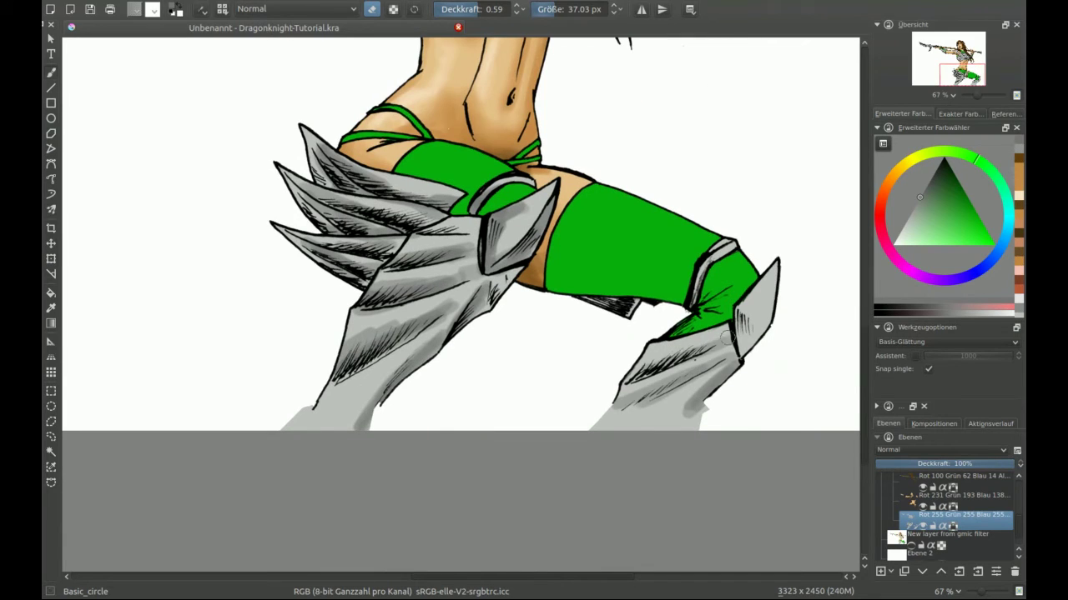
{"action": "mouse_move", "coordinate": [458, 167]}
{"action": "left_mouse_down"}
{"action": "mouse_move", "coordinate": [485, 472]}
{"action": "mouse_move", "coordinate": [536, 524]}
{"action": "left_mouse_up"}
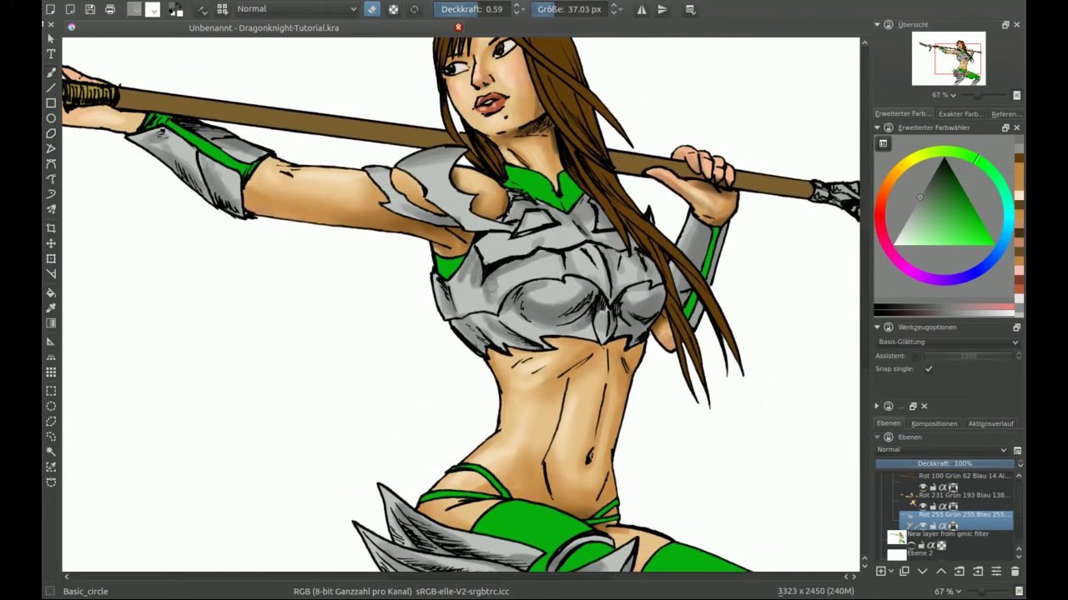
- Add light grey armour highlights and faint airbrushed shading over the chest armour
{"action": "left_click_drag", "start_coordinate": [464, 318], "coordinate": [526, 323]}
{"action": "left_click", "coordinate": [526, 323], "text": "ctrl"}
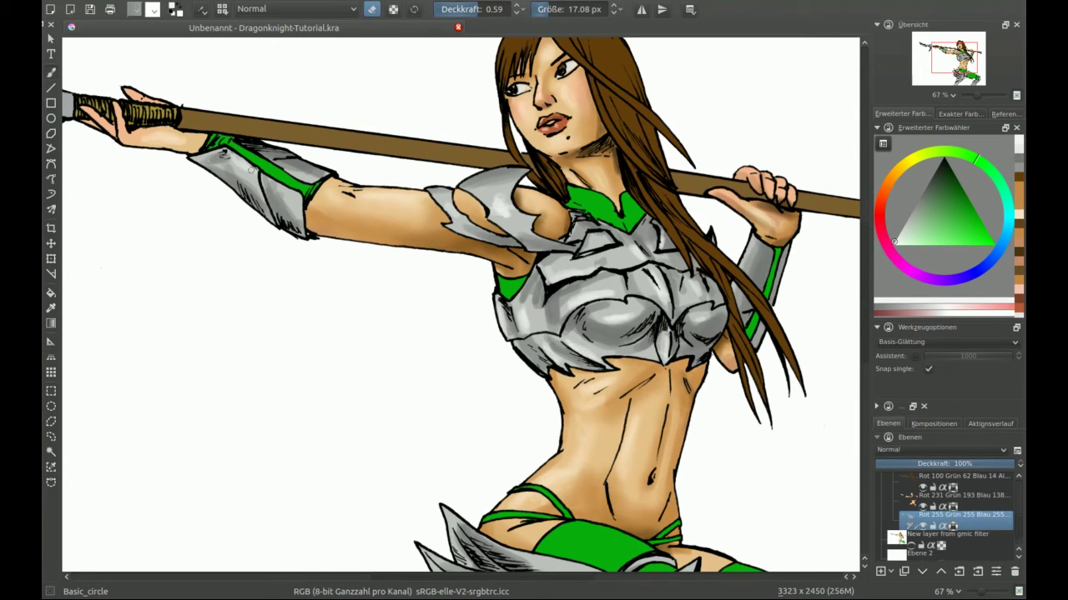
{"action": "left_click_drag", "start_coordinate": [595, 318], "coordinate": [587, 57]}
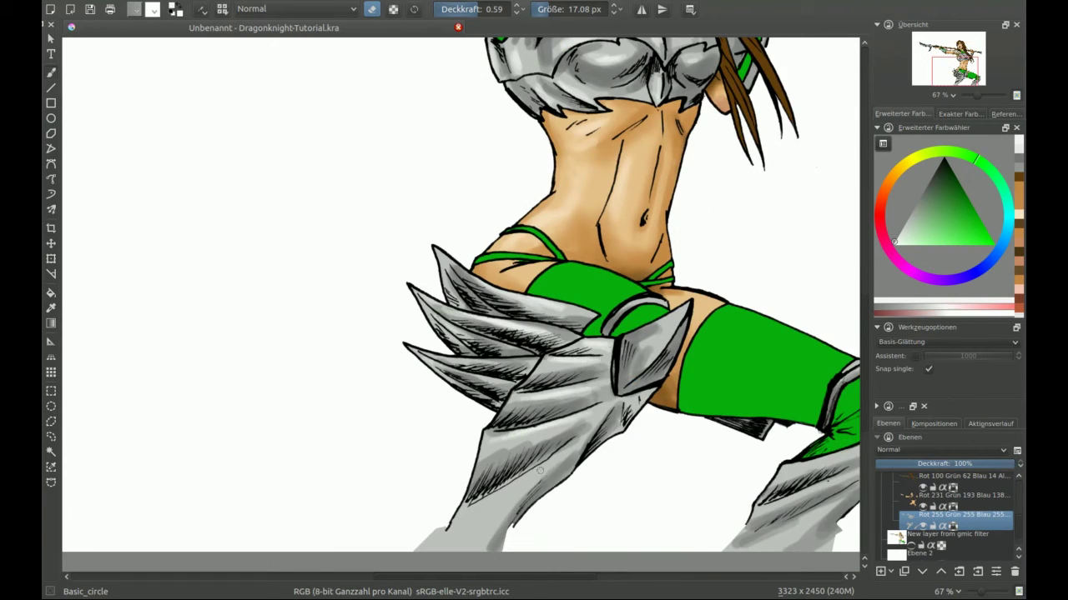
{"action": "left_click_drag", "start_coordinate": [540, 471], "coordinate": [534, 309]}
{"action": "left_click_drag", "start_coordinate": [533, 250], "coordinate": [500, 550]}
{"action": "key", "text": "slash"}
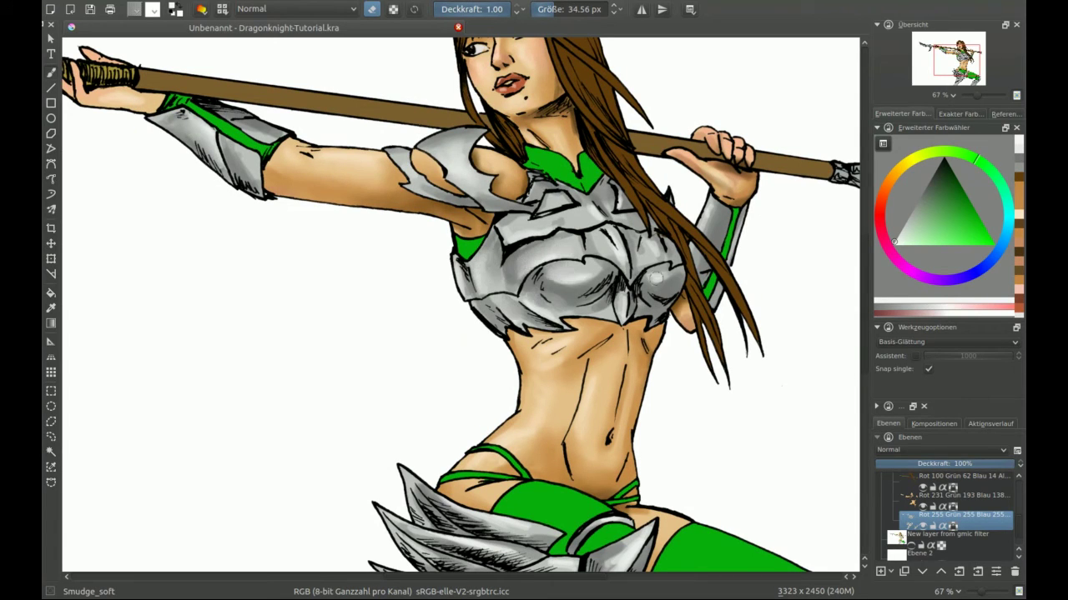
{"action": "left_click", "coordinate": [540, 207], "text": "ctrl"}
{"action": "key", "text": "slash"}
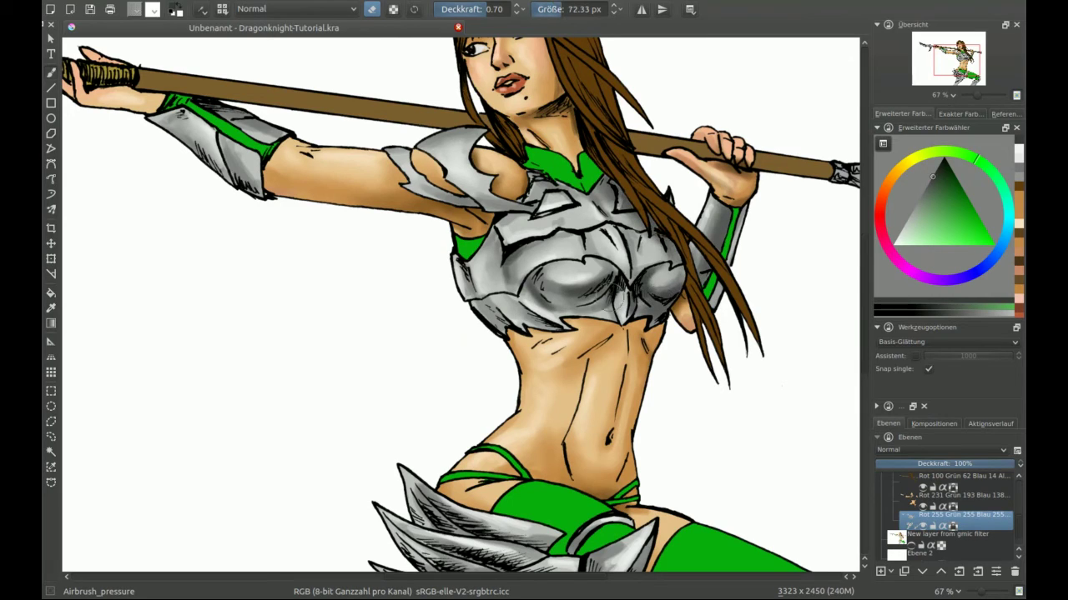
{"action": "left_click_drag", "start_coordinate": [519, 311], "coordinate": [500, 206]}
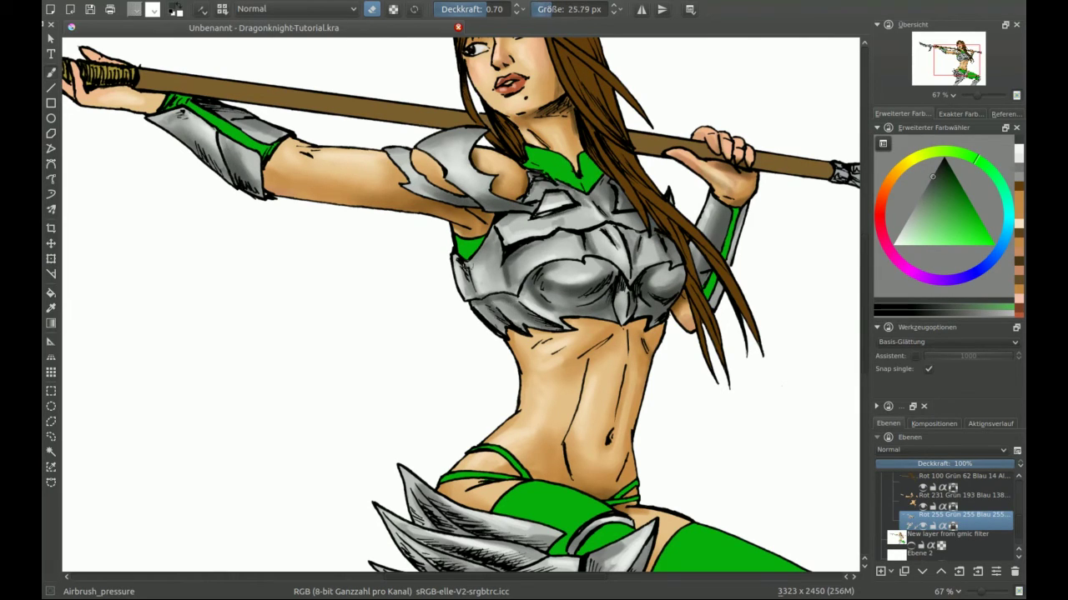
- Move the view to the spear blade and choose the Basic_circle brush preset
{"action": "scroll", "coordinate": [604, 298], "scroll_direction": "down", "scroll_amount": 3}
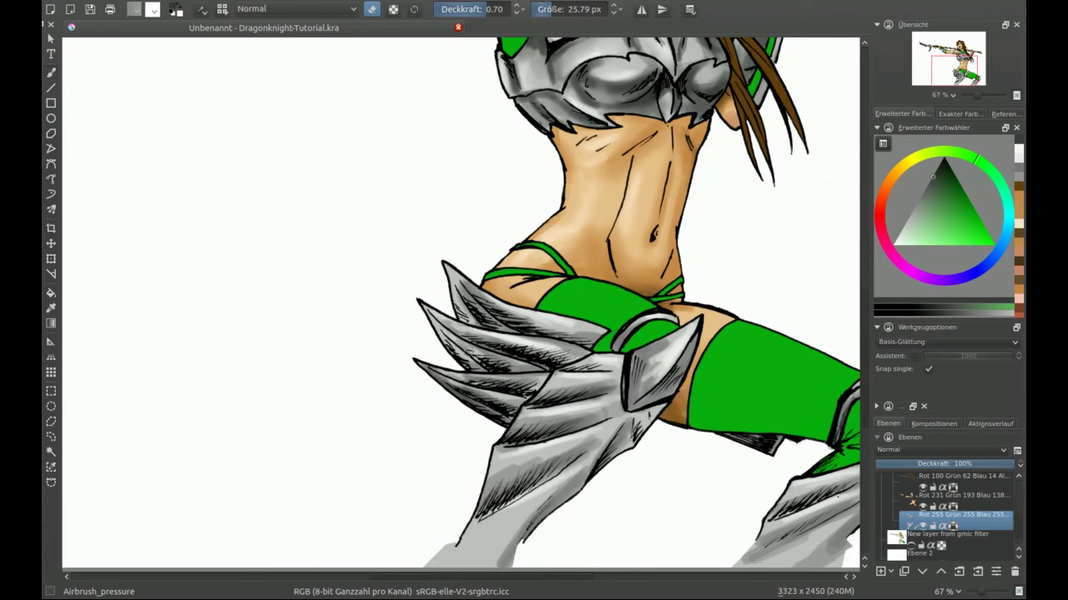
{"action": "scroll", "coordinate": [604, 292], "scroll_direction": "down", "scroll_amount": 5}
{"action": "scroll", "coordinate": [565, 341], "scroll_direction": "right", "scroll_amount": 4}
{"action": "key", "text": "slash"}
{"action": "scroll", "coordinate": [545, 381], "scroll_direction": "up", "scroll_amount": 8}
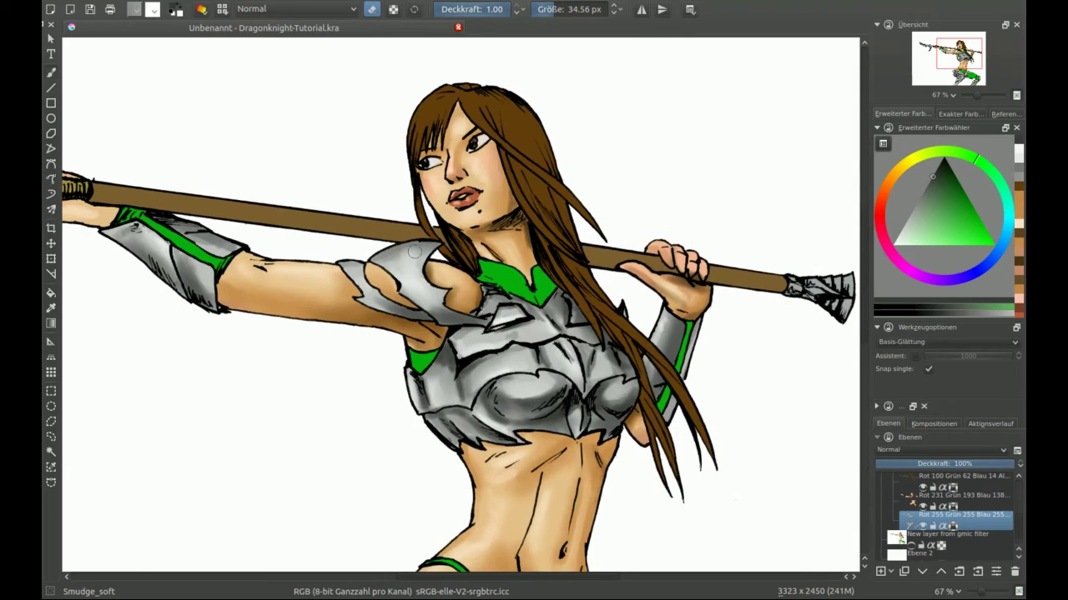
{"action": "scroll", "coordinate": [407, 264], "scroll_direction": "left", "scroll_amount": 8}
{"action": "right_click", "coordinate": [392, 203]}
{"action": "left_click", "coordinate": [358, 154]}
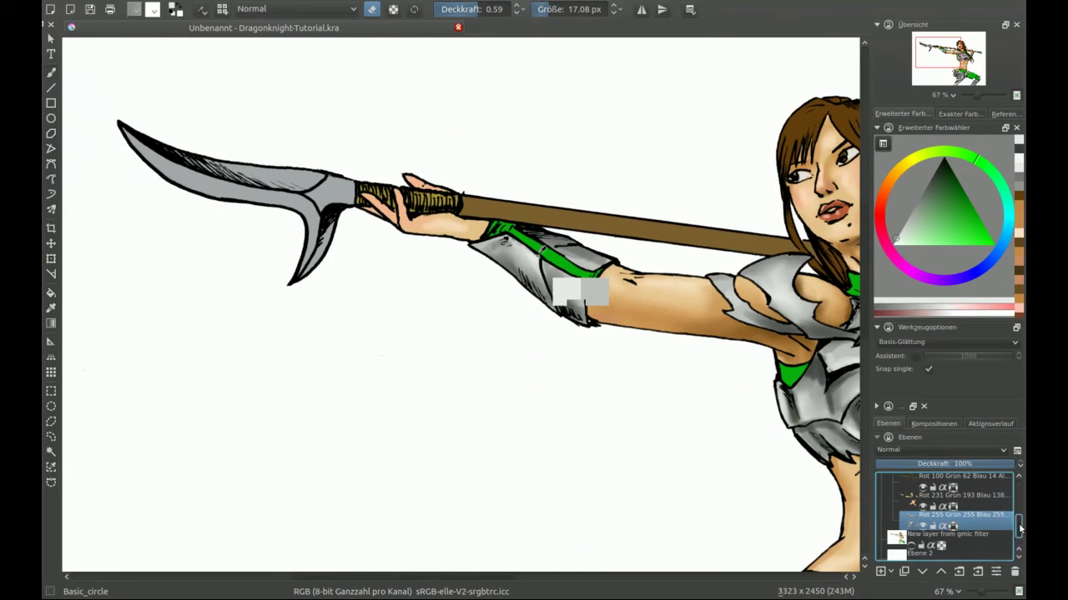
- On the grey layer, shade the spear blade with a darker grey
{"action": "scroll", "coordinate": [959, 517], "scroll_direction": "up", "scroll_amount": 3}
{"action": "left_click", "coordinate": [959, 495]}
{"action": "left_click", "coordinate": [1005, 238]}
{"action": "mouse_move", "coordinate": [175, 162]}
{"action": "left_mouse_down"}
{"action": "mouse_move", "coordinate": [283, 184]}
{"action": "mouse_move", "coordinate": [321, 271]}
{"action": "left_mouse_up"}
- Shade the green collar and leg armour dark green with Smudge_soft
{"action": "right_click", "coordinate": [340, 211]}
{"action": "left_click", "coordinate": [392, 259]}
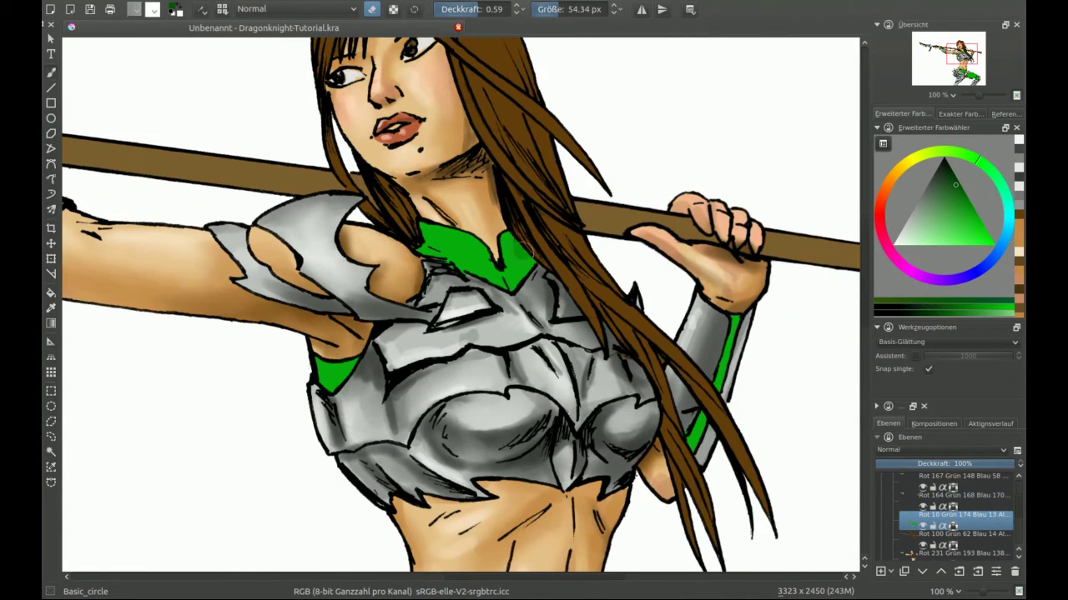
{"action": "left_click_drag", "start_coordinate": [521, 248], "coordinate": [446, 255]}
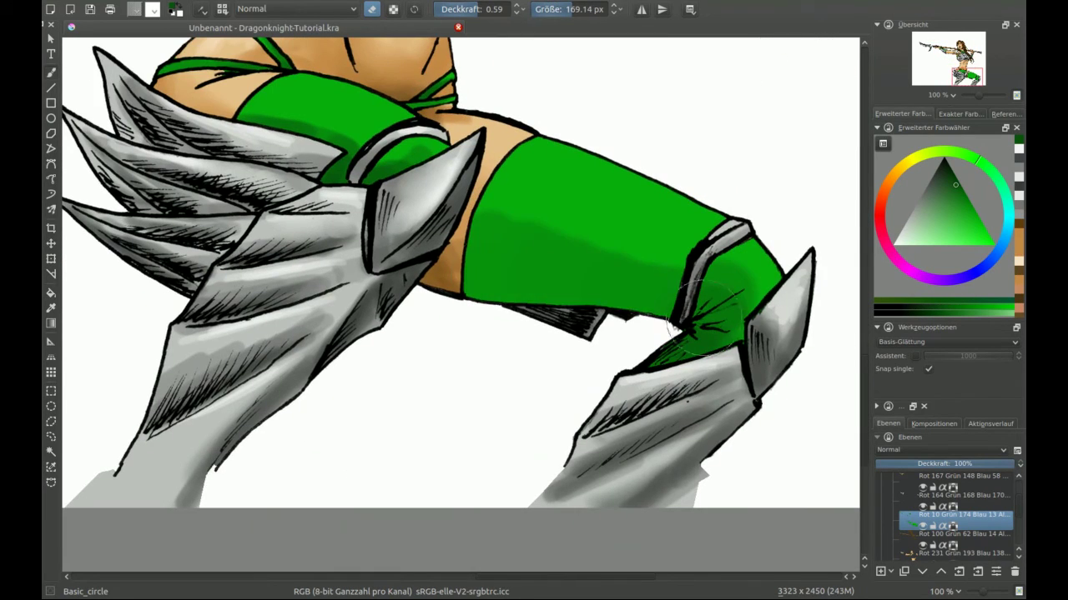
{"action": "mouse_move", "coordinate": [475, 242]}
{"action": "left_mouse_down"}
{"action": "mouse_move", "coordinate": [564, 266]}
{"action": "mouse_move", "coordinate": [609, 261]}
{"action": "left_mouse_up"}
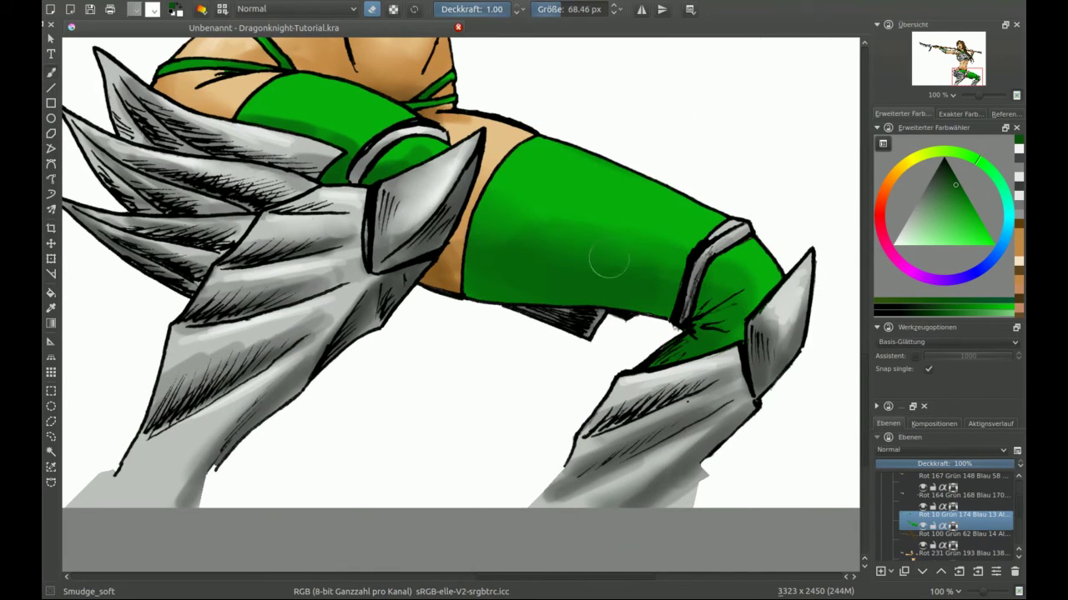
{"action": "right_click", "coordinate": [470, 246]}
{"action": "key", "text": "F5"}
- Give the Screentones brush a wave-tone pattern at about 1.11 scale and test it on the scratchpad
{"action": "left_click", "coordinate": [465, 180]}
{"action": "left_click", "coordinate": [411, 175]}
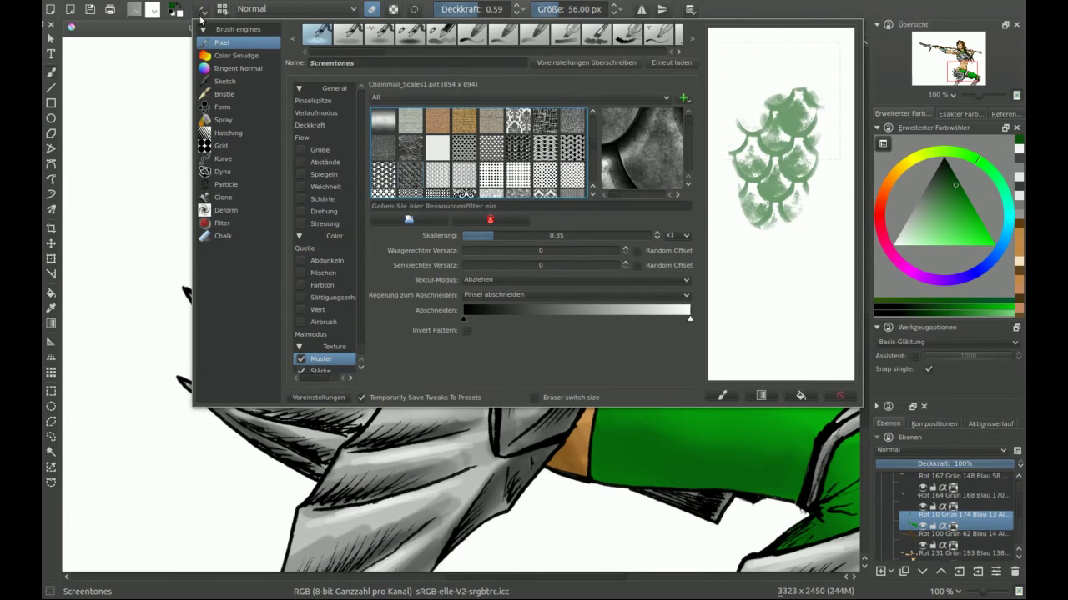
{"action": "scroll", "coordinate": [480, 155], "scroll_direction": "down", "scroll_amount": 2}
{"action": "left_click", "coordinate": [518, 156]}
{"action": "left_click", "coordinate": [560, 240]}
{"action": "left_click_drag", "start_coordinate": [559, 241], "coordinate": [576, 240]}
{"action": "left_click_drag", "start_coordinate": [734, 267], "coordinate": [801, 342]}
{"action": "left_click", "coordinate": [880, 572]}
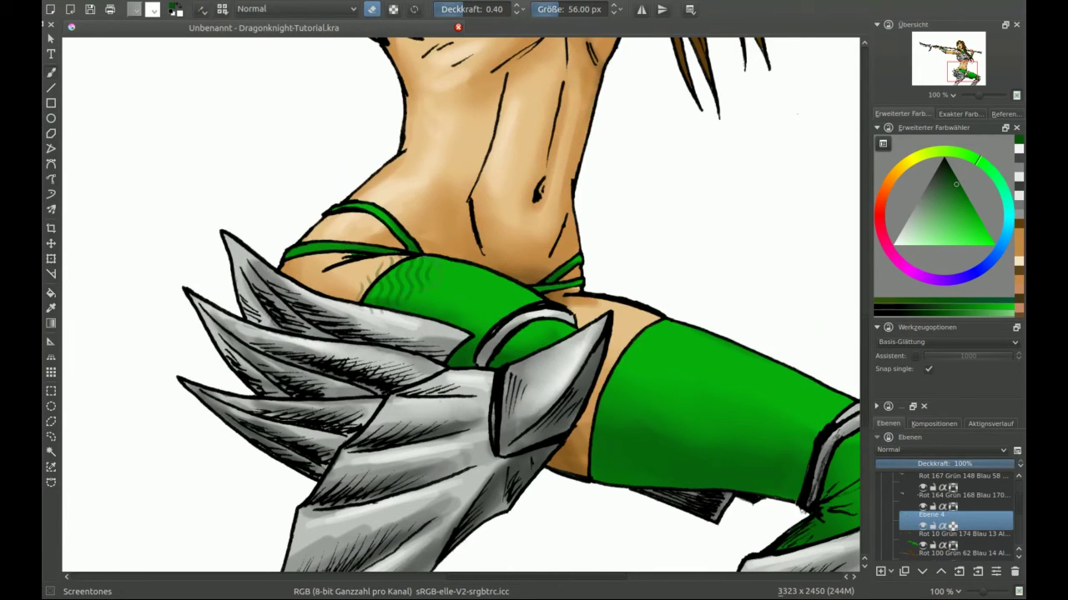
- On a new layer, paint a scale-like texture pattern over the green hip armour
{"action": "key", "text": "F5"}
{"action": "scroll", "coordinate": [595, 155], "scroll_direction": "down", "scroll_amount": 2}
{"action": "left_click", "coordinate": [464, 156]}
{"action": "left_click_drag", "start_coordinate": [792, 217], "coordinate": [825, 300]}
{"action": "key", "text": "F5"}
{"action": "mouse_move", "coordinate": [383, 267]}
{"action": "left_mouse_down"}
{"action": "mouse_move", "coordinate": [492, 325]}
{"action": "mouse_move", "coordinate": [498, 363]}
{"action": "left_mouse_up"}
- Rotate the hip scale pattern to follow the hip and place Ebene 4 above the green armour layer
{"action": "key", "text": "ctrl+t"}
{"action": "mouse_move", "coordinate": [762, 288]}
{"action": "left_mouse_down"}
{"action": "mouse_move", "coordinate": [682, 111]}
{"action": "mouse_move", "coordinate": [584, 281]}
{"action": "left_mouse_up"}
{"action": "key", "text": "b"}
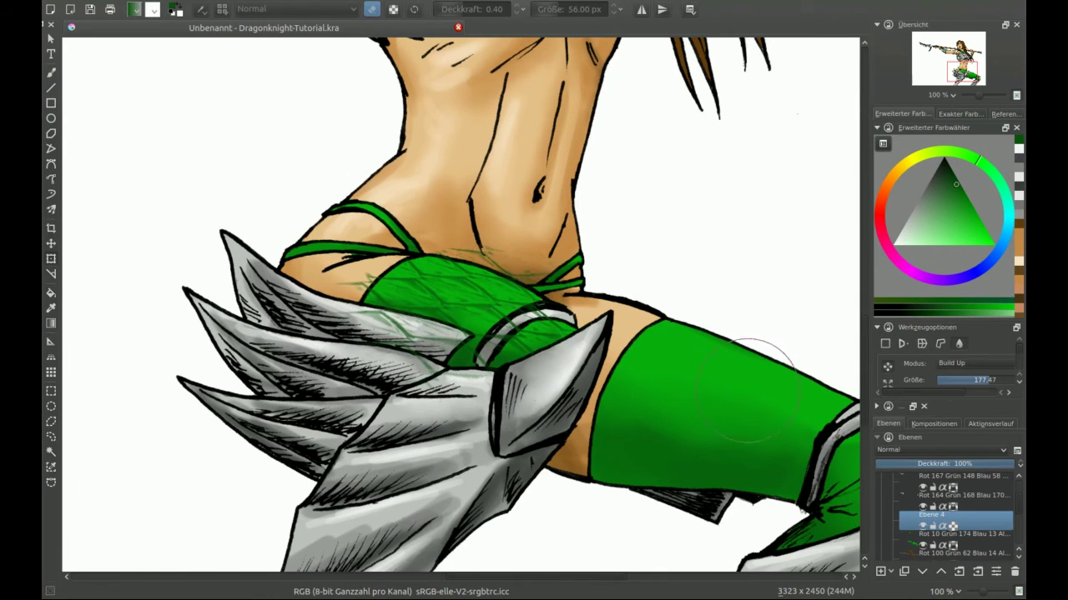
{"action": "left_click", "coordinate": [940, 572]}
{"action": "left_click", "coordinate": [940, 572]}
{"action": "left_click", "coordinate": [940, 573]}
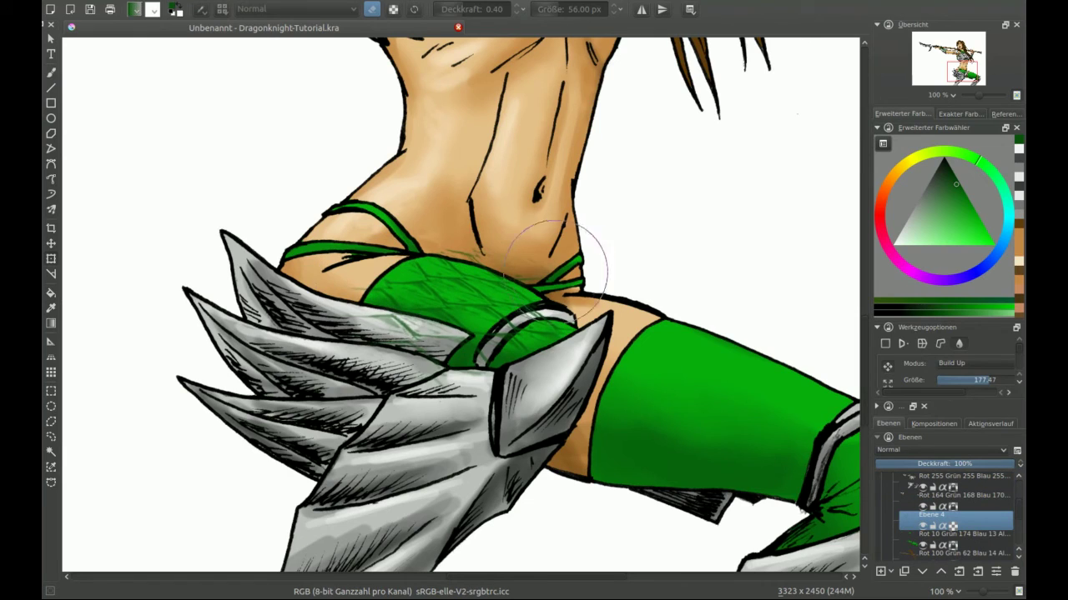
- Paint the scale pattern over the thigh and distort it into perspective along the thigh
{"action": "key", "text": "e"}
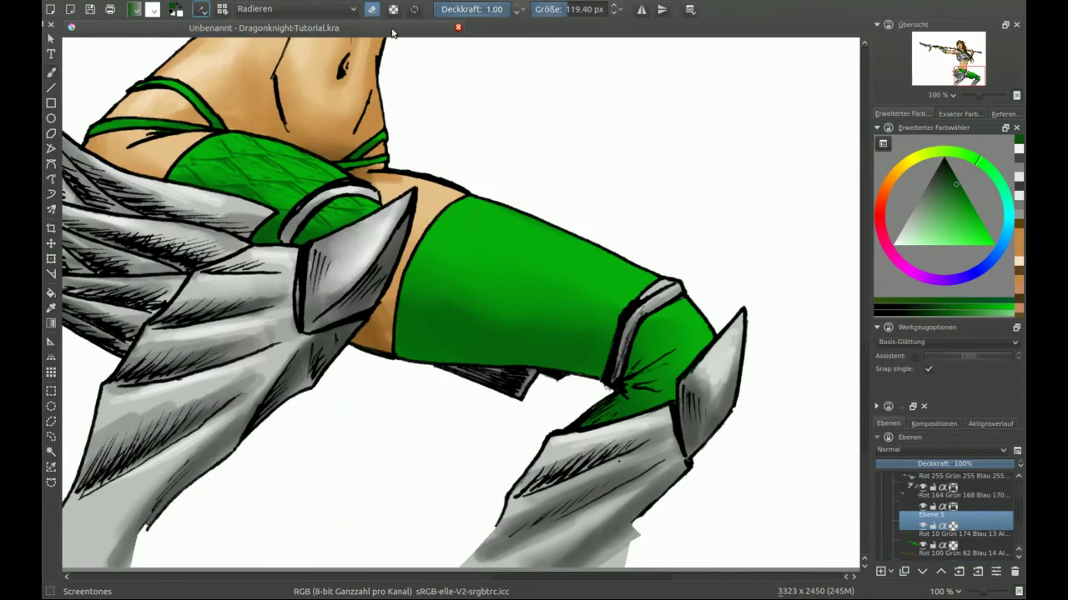
{"action": "key", "text": "e"}
{"action": "left_click_drag", "start_coordinate": [467, 125], "coordinate": [584, 201]}
{"action": "left_click_drag", "start_coordinate": [651, 167], "coordinate": [467, 463]}
{"action": "key", "text": "ctrl+t"}
{"action": "mouse_move", "coordinate": [717, 66]}
{"action": "left_mouse_down"}
{"action": "mouse_move", "coordinate": [817, 117]}
{"action": "mouse_move", "coordinate": [701, 100]}
{"action": "left_mouse_up"}
{"action": "left_click_drag", "start_coordinate": [698, 512], "coordinate": [695, 470]}
{"action": "key", "text": "Return"}
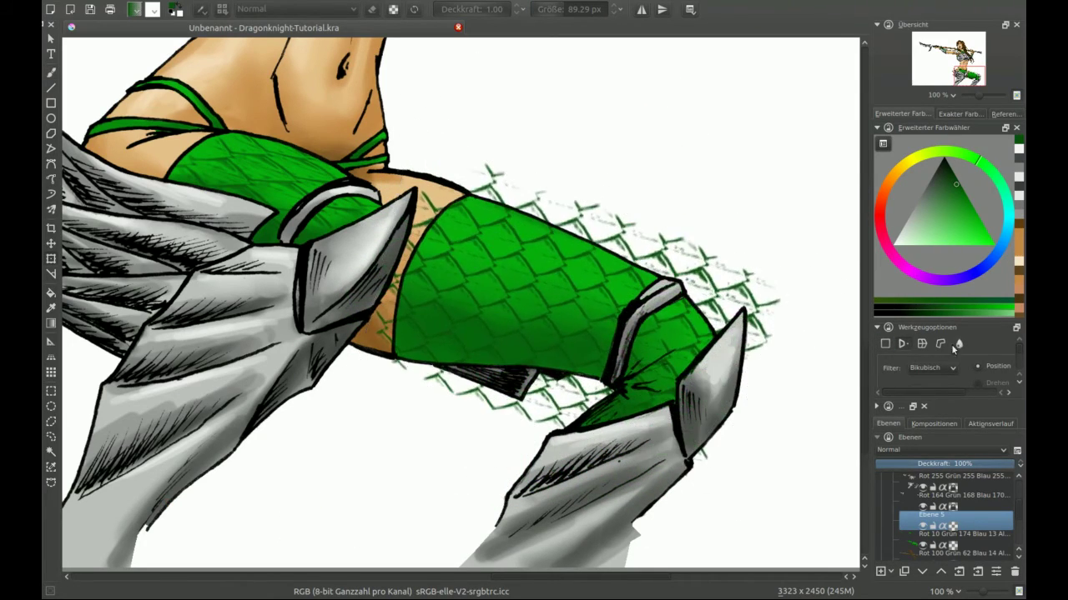
- Erase the scale pattern spilling beyond the thigh and around the knee
{"action": "key", "text": "b"}
{"action": "mouse_move", "coordinate": [510, 148]}
{"action": "left_mouse_down"}
{"action": "mouse_move", "coordinate": [684, 191]}
{"action": "mouse_move", "coordinate": [485, 430]}
{"action": "mouse_move", "coordinate": [726, 453]}
{"action": "mouse_move", "coordinate": [758, 298]}
{"action": "mouse_move", "coordinate": [550, 208]}
{"action": "mouse_move", "coordinate": [401, 250]}
{"action": "left_mouse_up"}
{"action": "left_click_drag", "start_coordinate": [762, 365], "coordinate": [751, 388]}
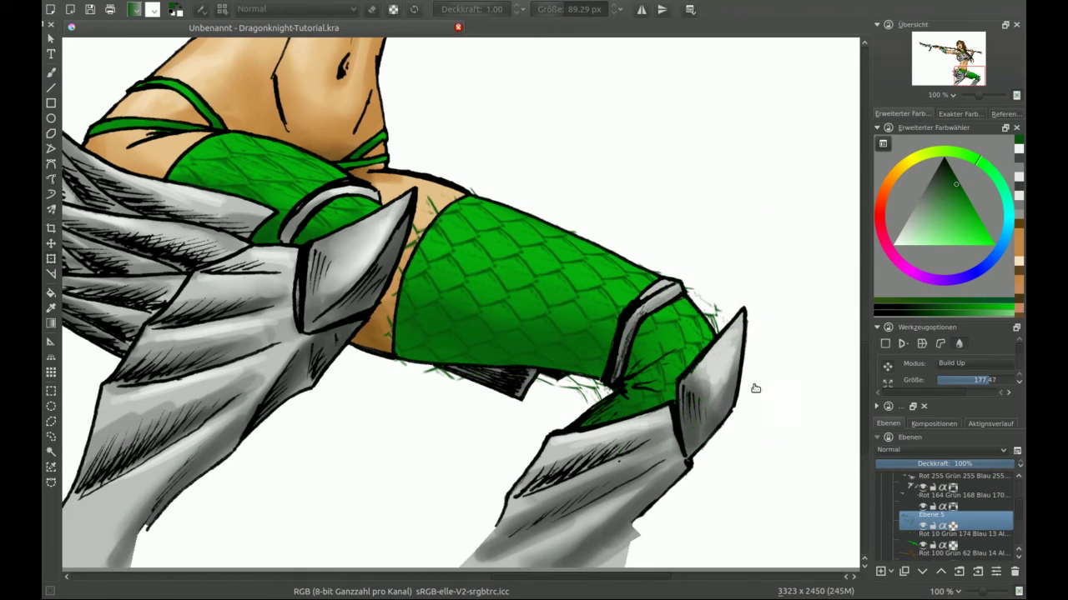
{"action": "key", "text": "b"}
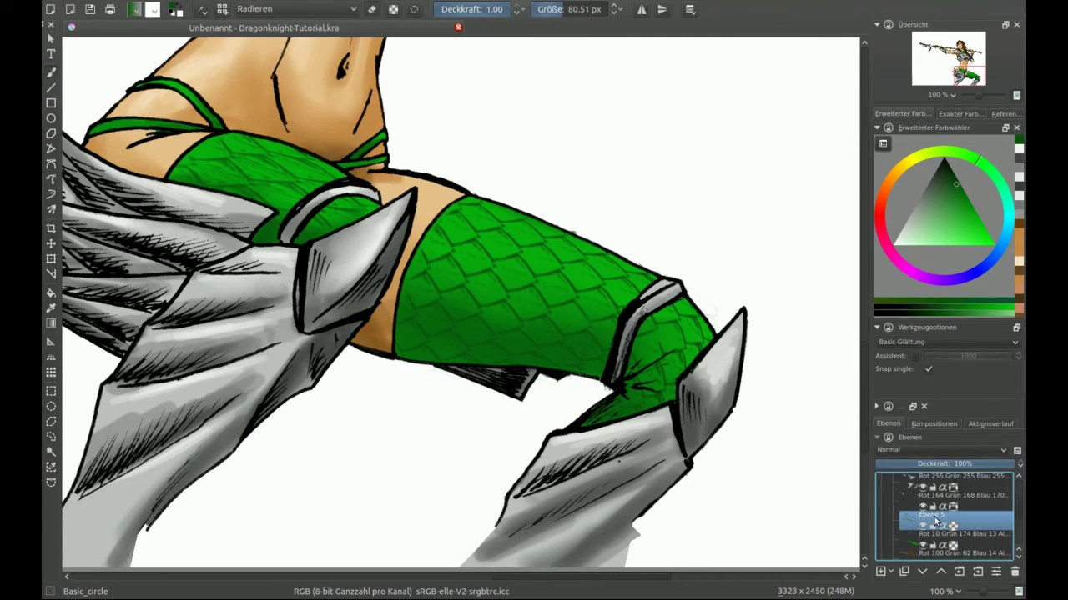
{"action": "key", "text": "e"}
- Choose a round brush and set its blending mode to Hard Light for scale highlights
{"action": "right_click", "coordinate": [618, 261]}
{"action": "left_click", "coordinate": [654, 246]}
{"action": "left_click", "coordinate": [296, 9]}
{"action": "left_click", "coordinate": [288, 136]}
{"action": "left_click", "coordinate": [296, 8]}
{"action": "left_click", "coordinate": [287, 121]}
- Try Linear Dodge, pick a darker green, and return the brush to Hard Light
{"action": "left_click_drag", "start_coordinate": [448, 113], "coordinate": [524, 225]}
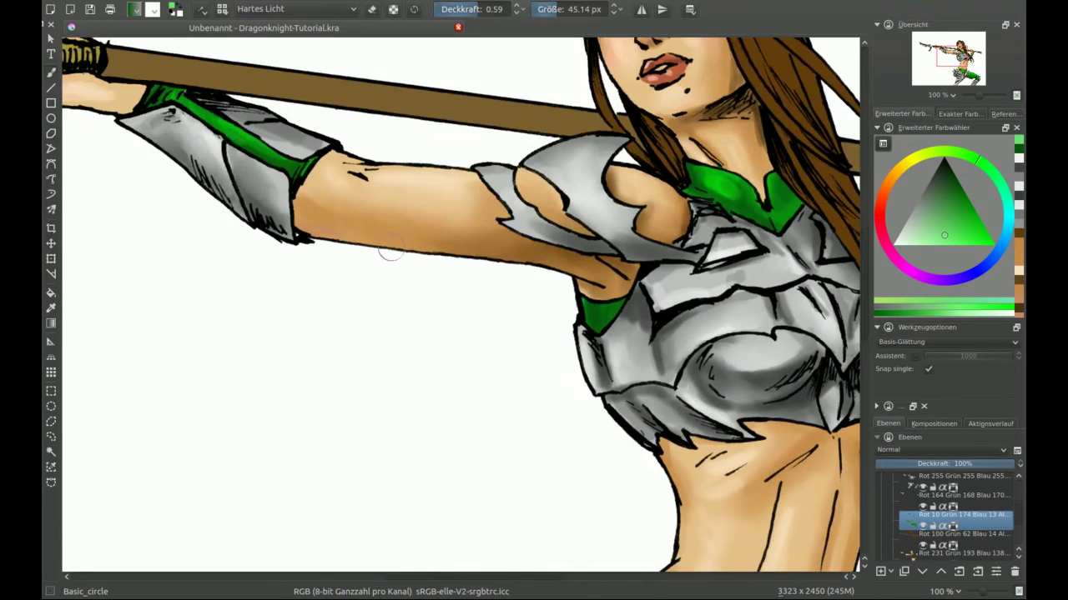
{"action": "left_click_drag", "start_coordinate": [948, 60], "coordinate": [959, 75]}
{"action": "left_click", "coordinate": [296, 8]}
{"action": "left_click", "coordinate": [288, 92]}
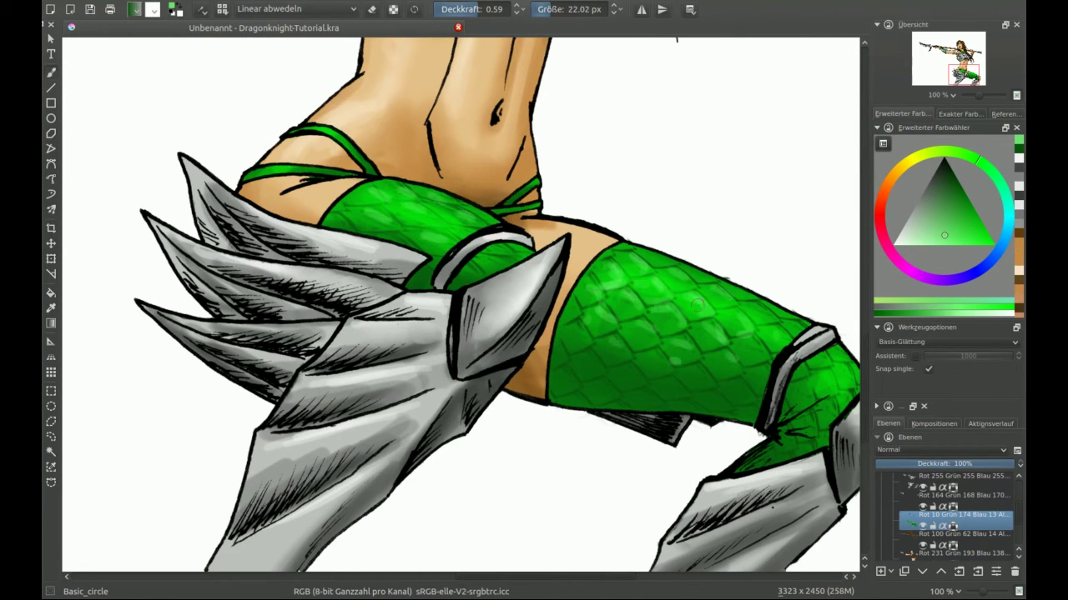
{"action": "left_click", "coordinate": [940, 177]}
{"action": "left_click", "coordinate": [296, 8]}
{"action": "left_click", "coordinate": [287, 122]}
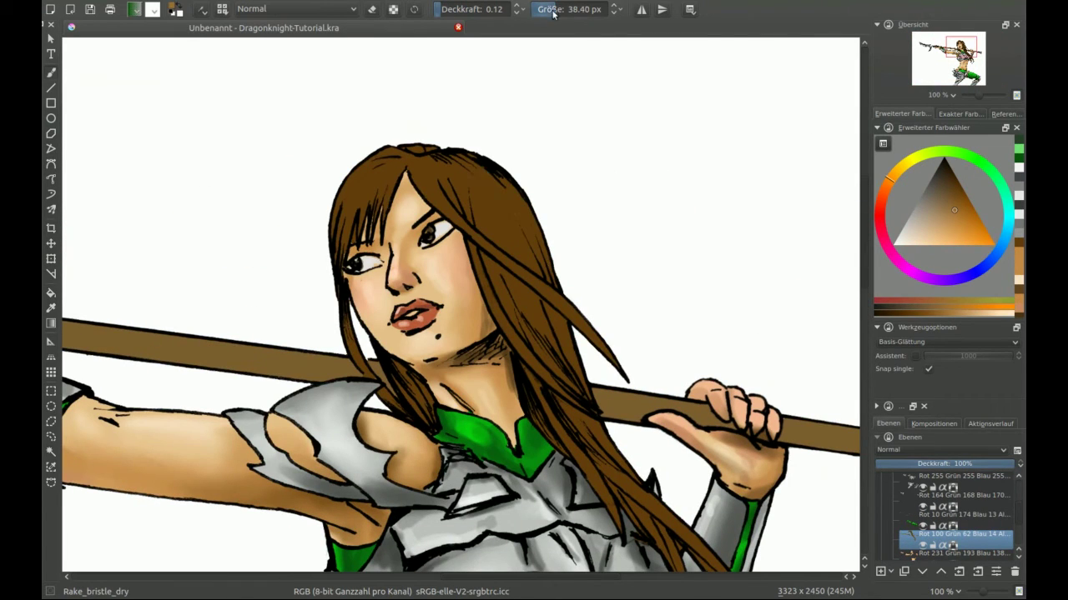
- Paint lighter brown highlights on the upper hair, then switch to a pressure airbrush
{"action": "left_click_drag", "start_coordinate": [525, 180], "coordinate": [479, 238]}
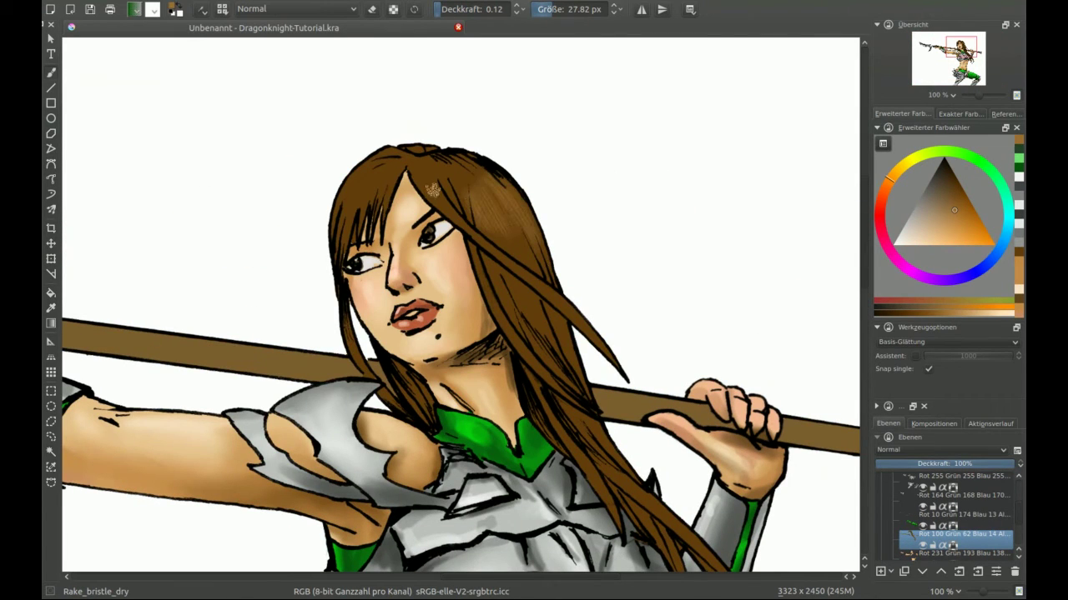
{"action": "left_click_drag", "start_coordinate": [388, 171], "coordinate": [333, 212]}
{"action": "right_click", "coordinate": [476, 179]}
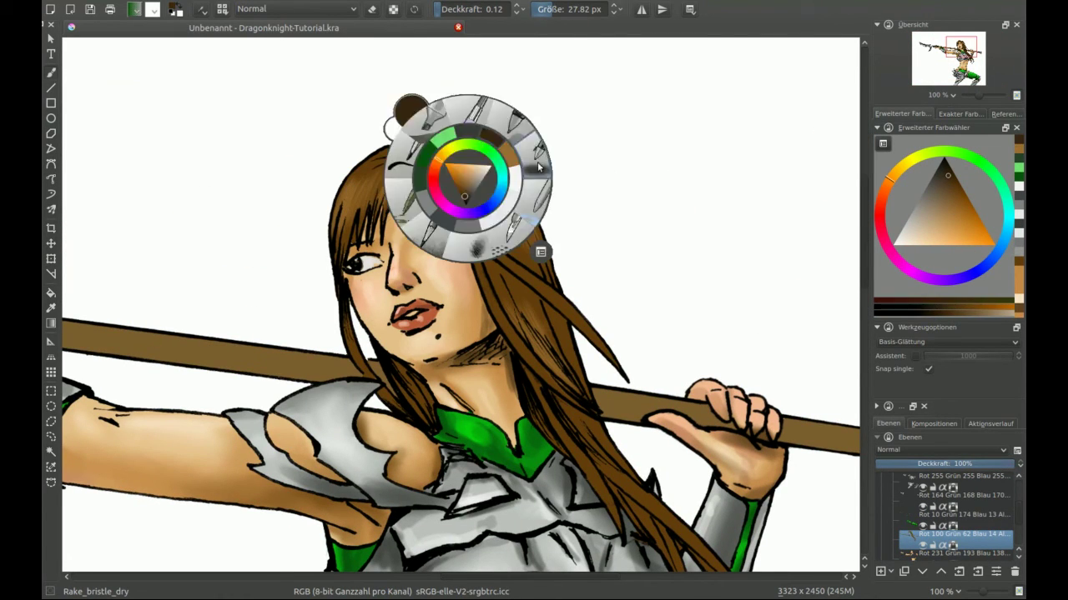
{"action": "left_click", "coordinate": [542, 245]}
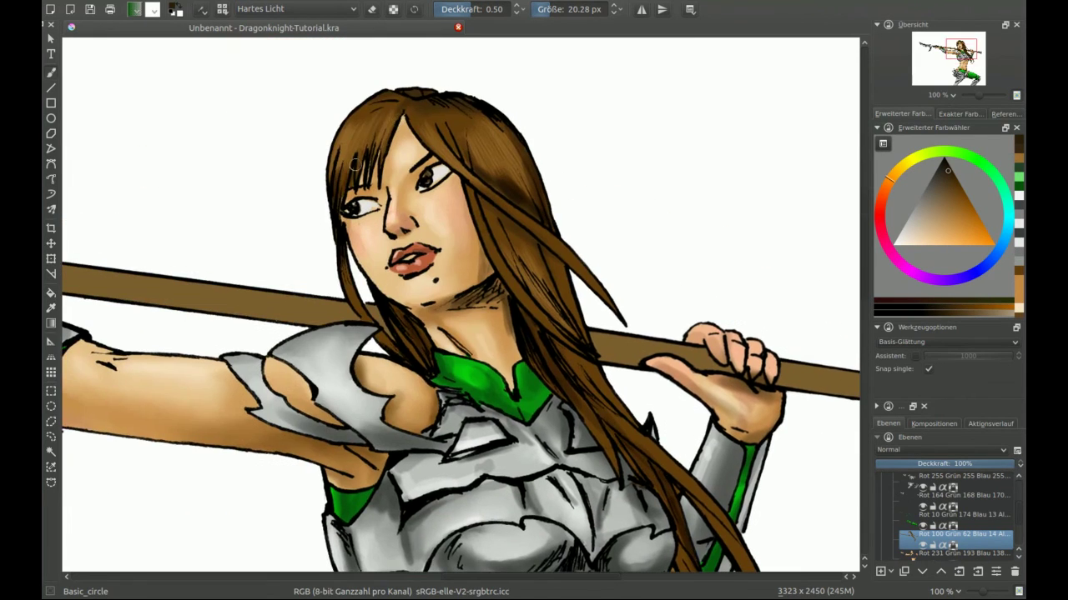
- Switch to Ink_brush_25 and sample darker and lighter browns from the hair for strands
{"action": "right_click", "coordinate": [453, 328]}
{"action": "left_click", "coordinate": [296, 8]}
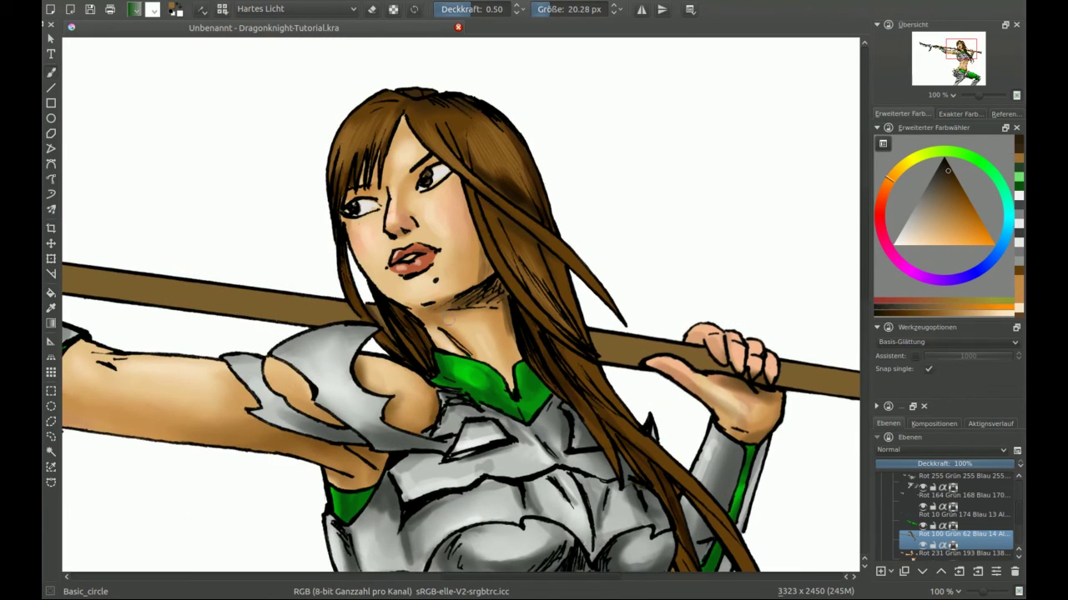
{"action": "left_click", "coordinate": [275, 33]}
{"action": "right_click", "coordinate": [476, 179]}
{"action": "left_click", "coordinate": [414, 164]}
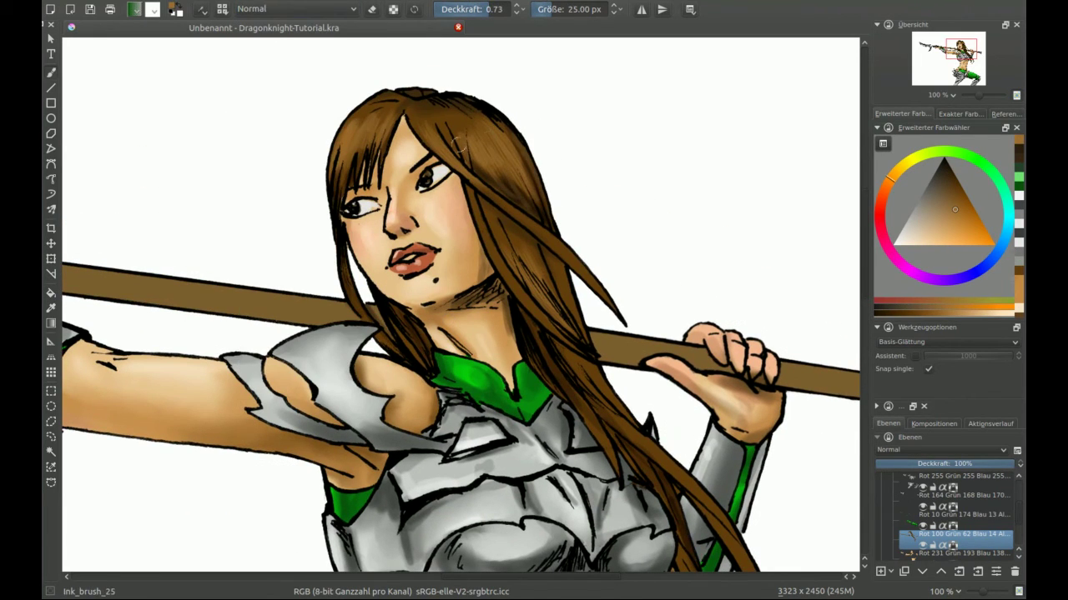
{"action": "left_click", "coordinate": [482, 122], "text": "ctrl"}
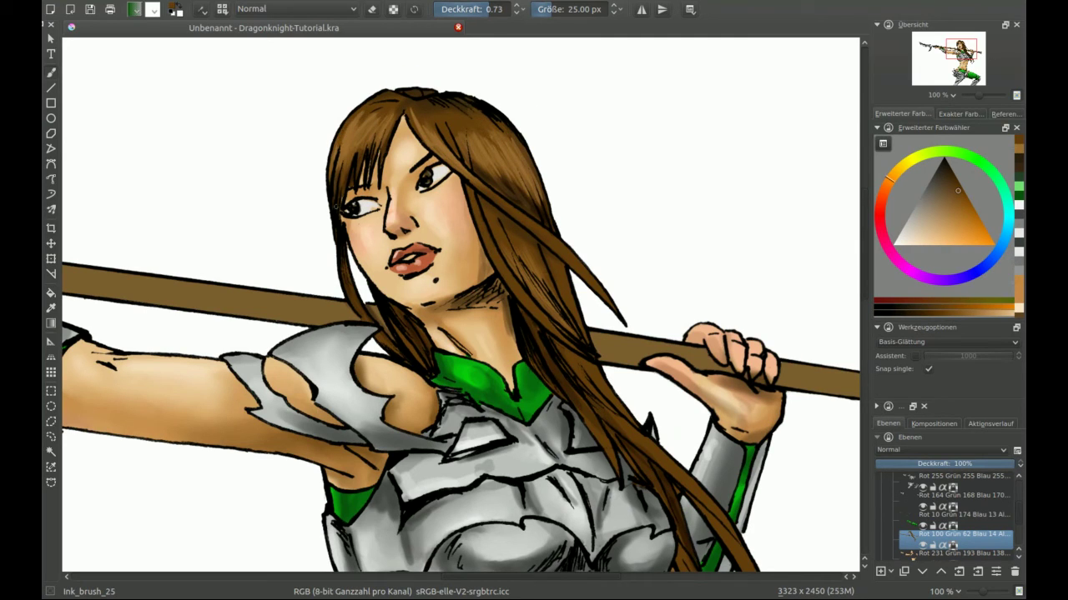
{"action": "left_click", "coordinate": [543, 242], "text": "ctrl"}
{"action": "scroll", "coordinate": [420, 366], "scroll_direction": "down", "scroll_amount": 5}
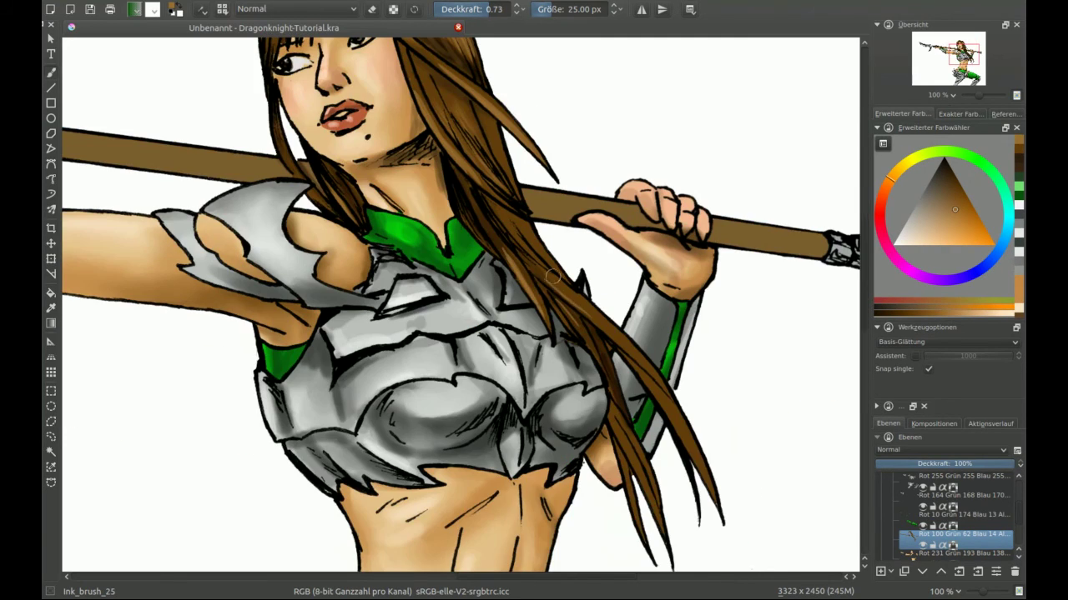
{"action": "left_click", "coordinate": [609, 427], "text": "ctrl"}
{"action": "scroll", "coordinate": [484, 193], "scroll_direction": "up", "scroll_amount": 4}
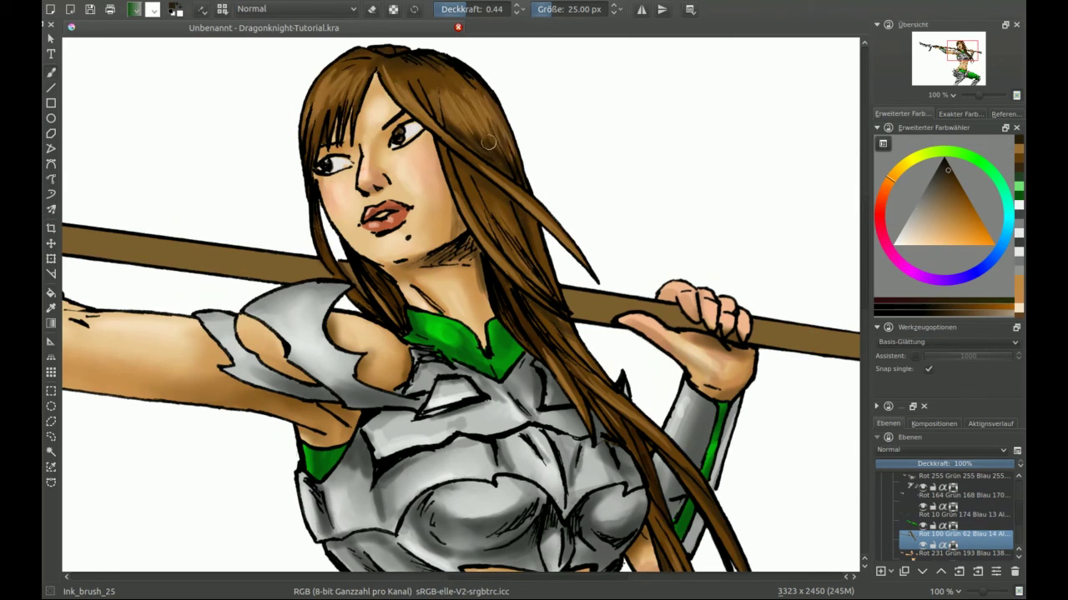
- Blend the hair strands using a smudge brush and Rake_bristle_dry in sampled brown
{"action": "key", "text": "slash"}
{"action": "right_click", "coordinate": [520, 212]}
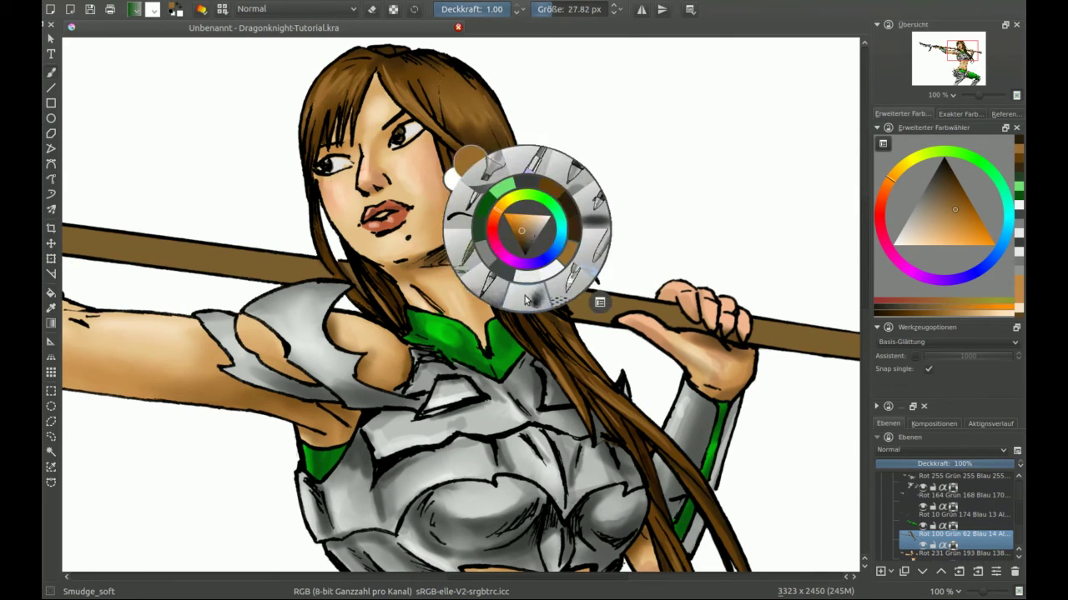
{"action": "left_click", "coordinate": [567, 171]}
{"action": "left_click", "coordinate": [951, 217]}
{"action": "left_click_drag", "start_coordinate": [376, 71], "coordinate": [504, 204]}
{"action": "left_click", "coordinate": [504, 203], "text": "ctrl"}
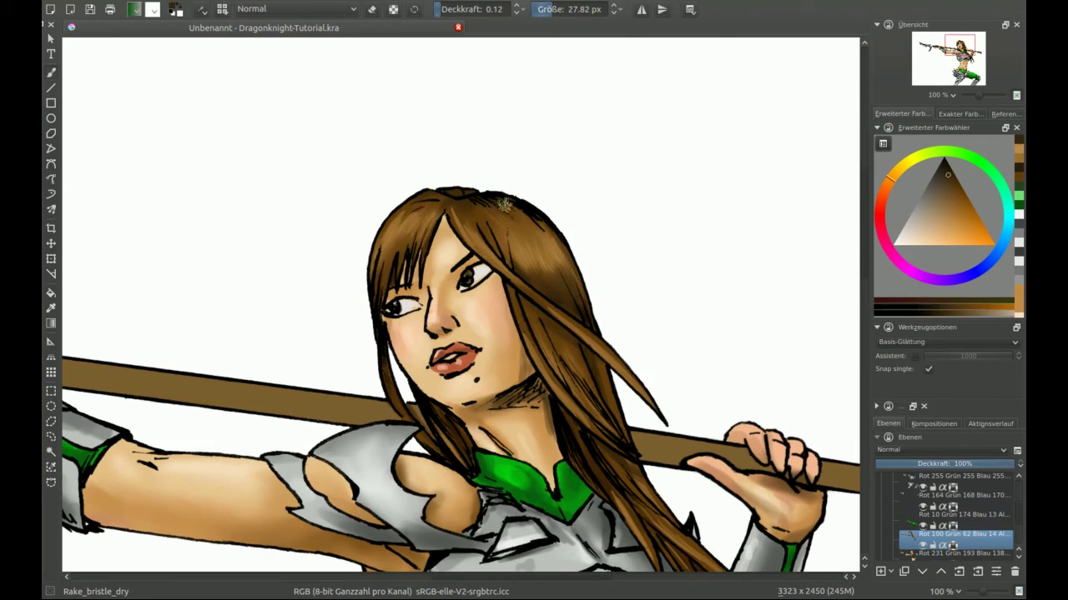
{"action": "left_click_drag", "start_coordinate": [544, 334], "coordinate": [487, 243]}
{"action": "left_click_drag", "start_coordinate": [178, 315], "coordinate": [501, 267]}
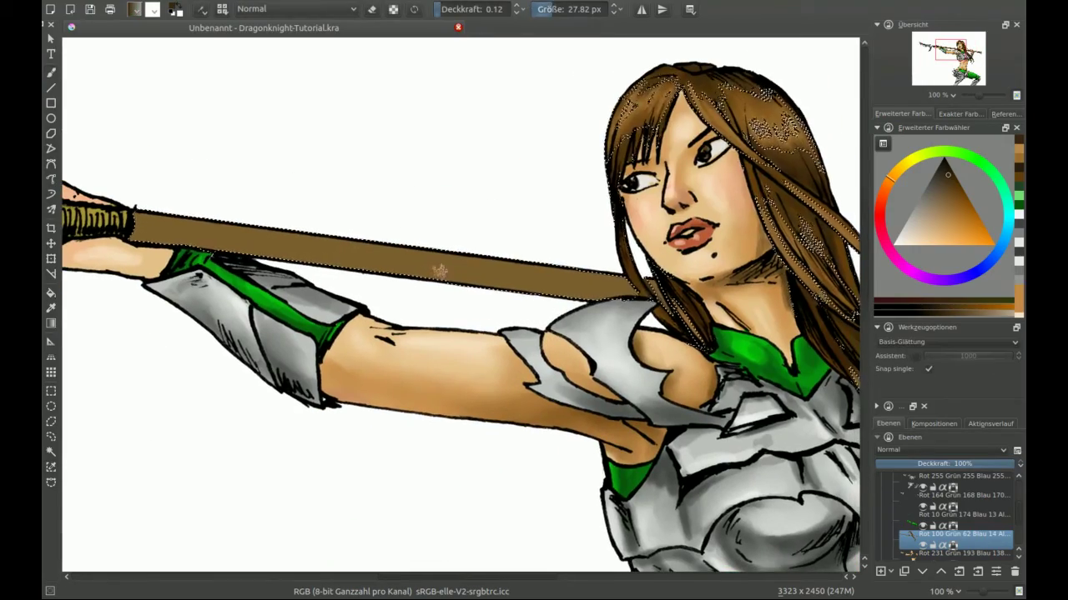
- Pick a larger shading brush and a new colour for the spear shaft
{"action": "right_click", "coordinate": [614, 281]}
{"action": "left_click", "coordinate": [584, 205]}
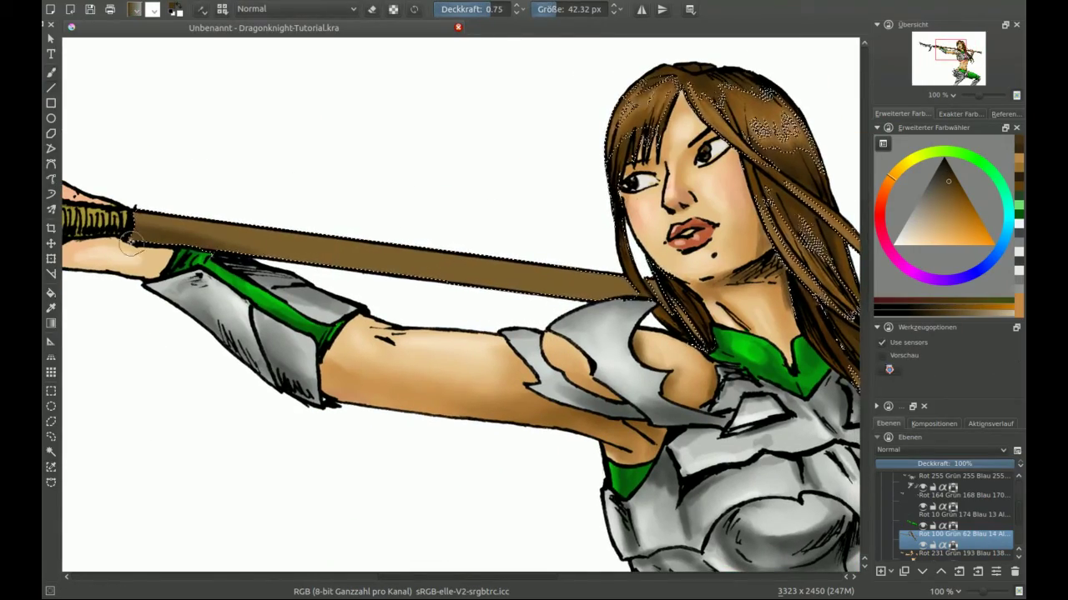
{"action": "left_click", "coordinate": [559, 11]}
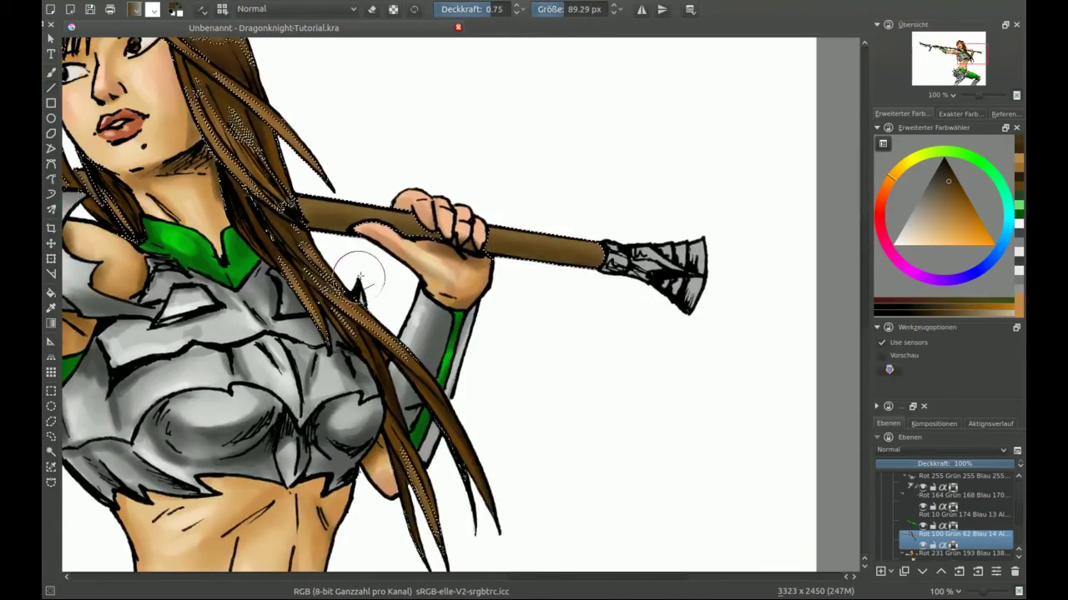
{"action": "key", "text": "m"}
{"action": "right_click", "coordinate": [310, 286]}
{"action": "left_click", "coordinate": [926, 211]}
- Highlight the shaft in Linear abwedeln mode at 0.53 opacity, then restore Normal blending
{"action": "left_click", "coordinate": [944, 214]}
{"action": "left_click", "coordinate": [296, 8]}
{"action": "left_click", "coordinate": [300, 150]}
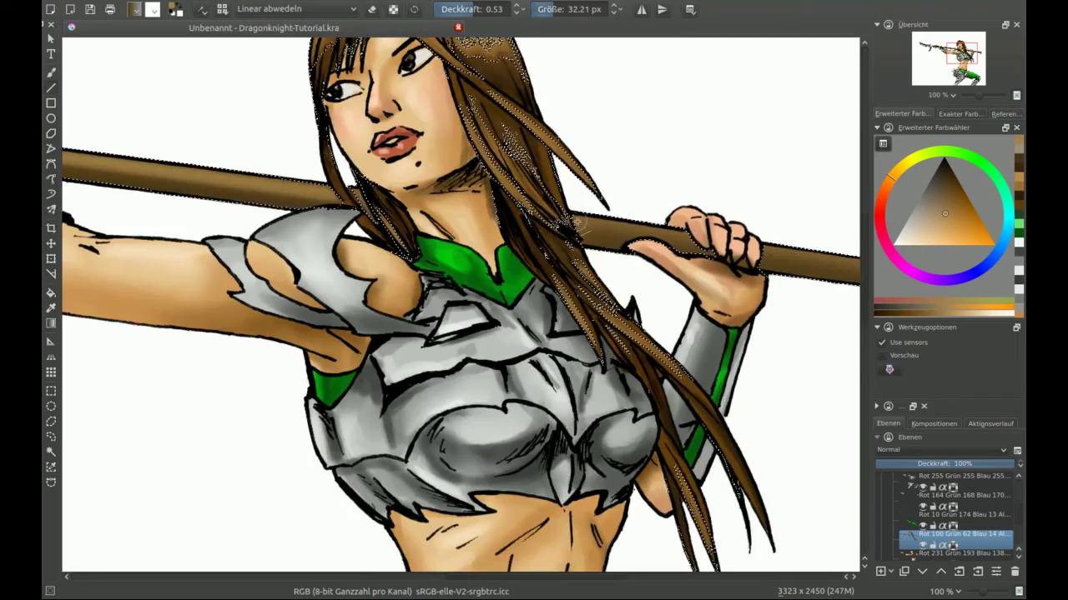
{"action": "scroll", "coordinate": [1019, 498], "scroll_direction": "up", "scroll_amount": 3}
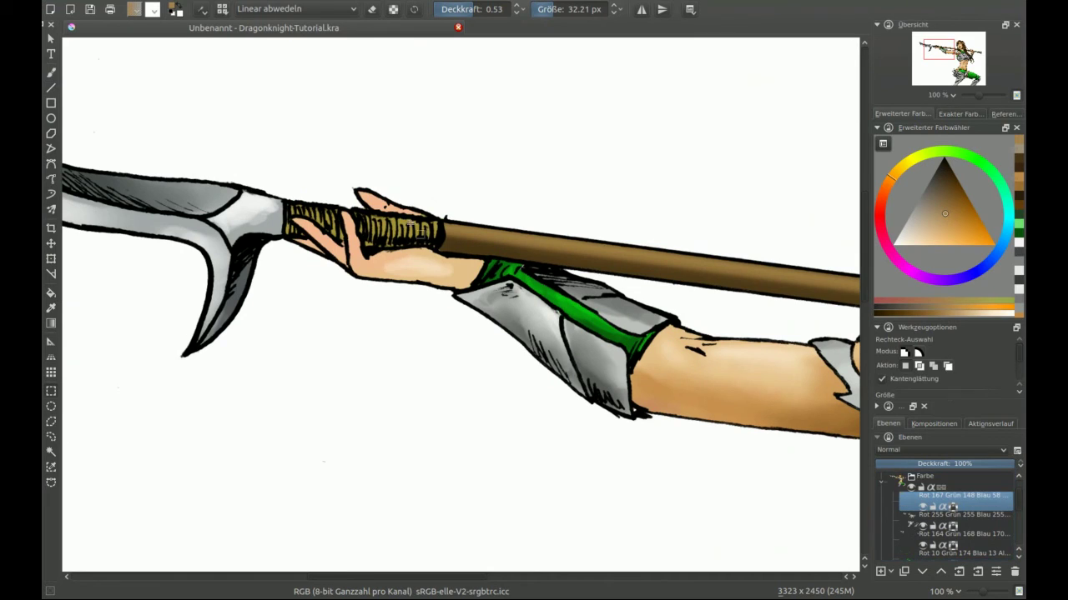
{"action": "left_click", "coordinate": [296, 8]}
{"action": "left_click", "coordinate": [308, 230]}
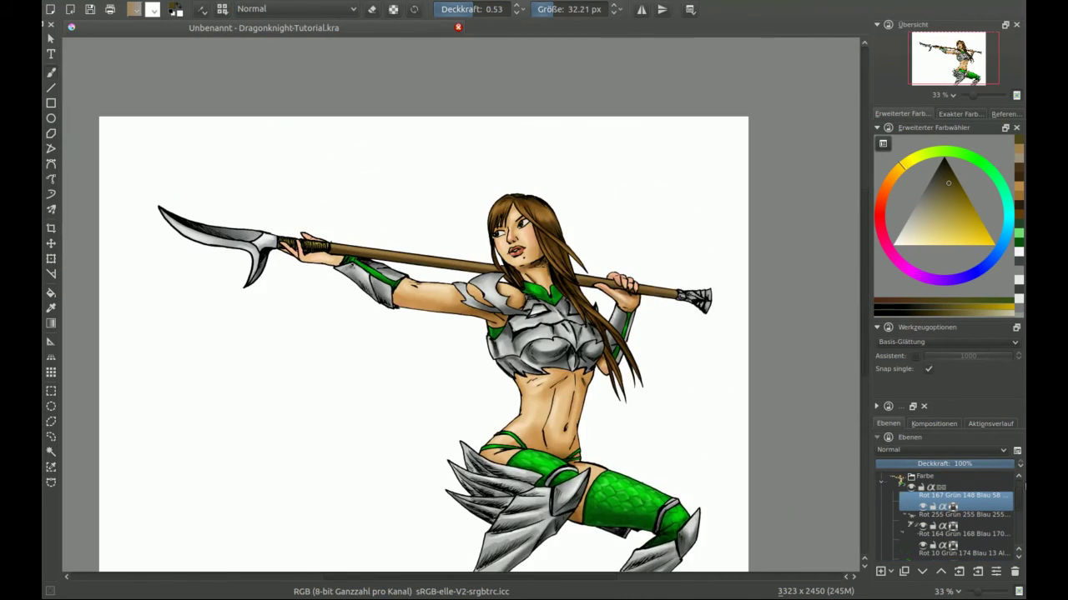
- On the background layer, paint broad green strokes for distant hills
{"action": "left_click", "coordinate": [991, 171]}
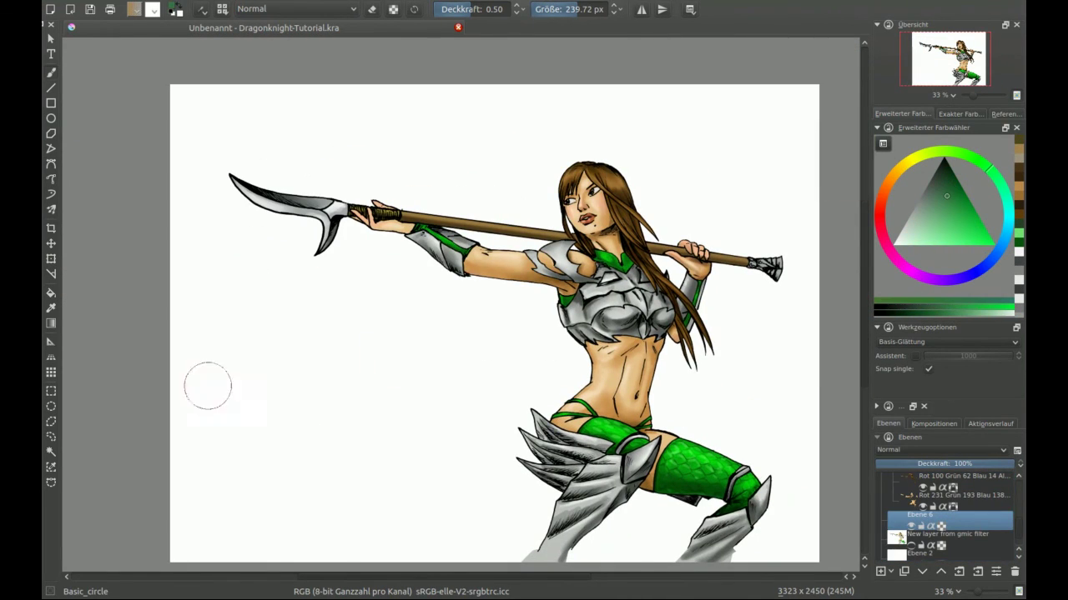
{"action": "left_click_drag", "start_coordinate": [191, 367], "coordinate": [500, 337]}
{"action": "left_click_drag", "start_coordinate": [179, 301], "coordinate": [450, 321]}
{"action": "left_click_drag", "start_coordinate": [392, 304], "coordinate": [814, 333]}
{"action": "left_click_drag", "start_coordinate": [175, 334], "coordinate": [467, 316]}
- Fill the sky with a blue-to-white gradient and extend a light green hill
{"action": "key", "text": "g"}
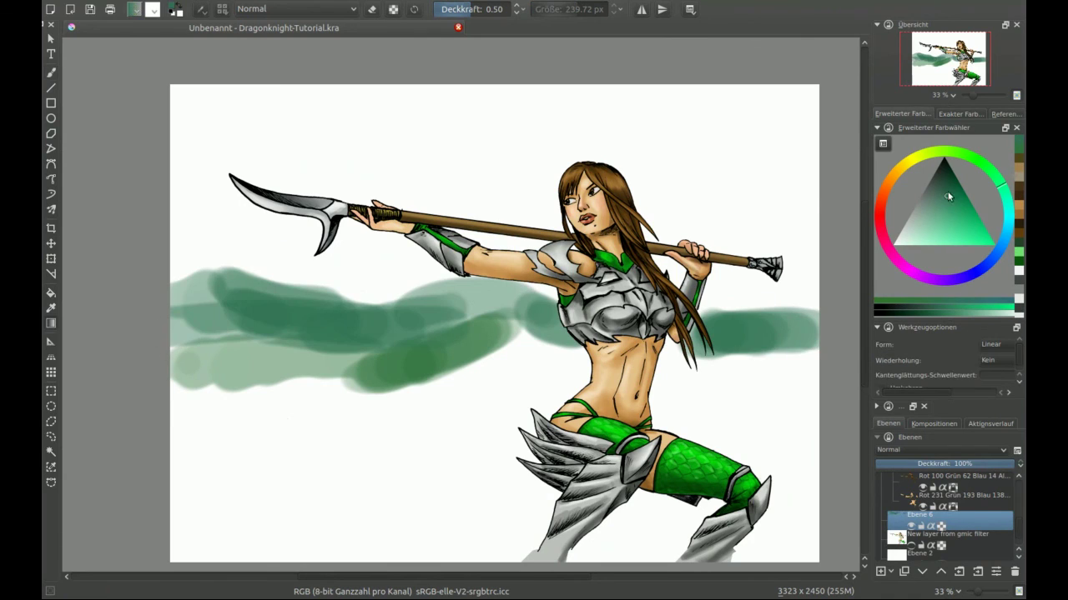
{"action": "left_click_drag", "start_coordinate": [528, 227], "coordinate": [529, 232]}
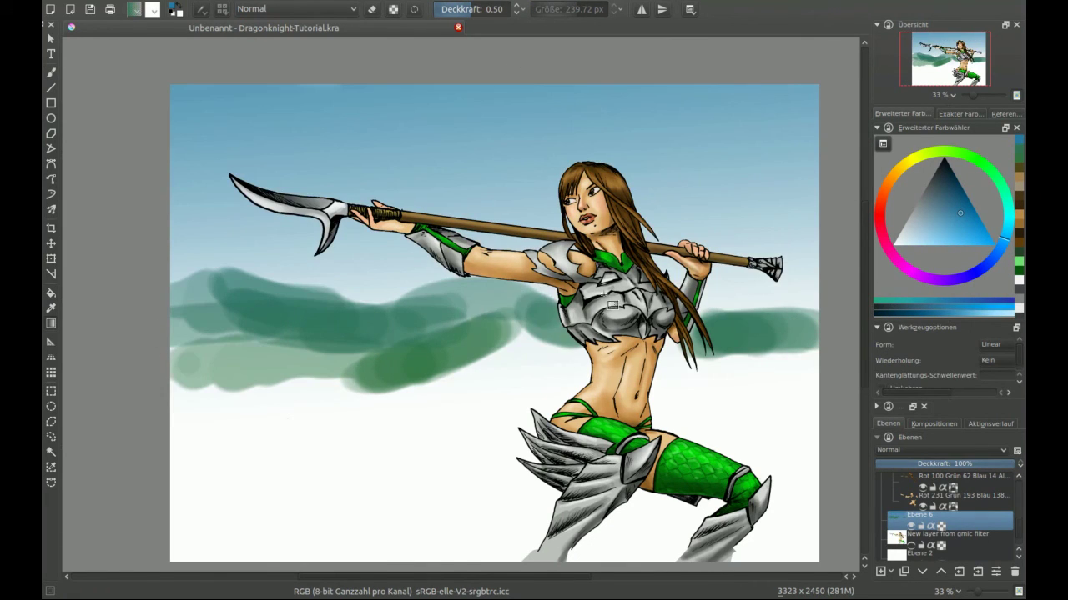
{"action": "left_click", "coordinate": [515, 319], "text": "ctrl"}
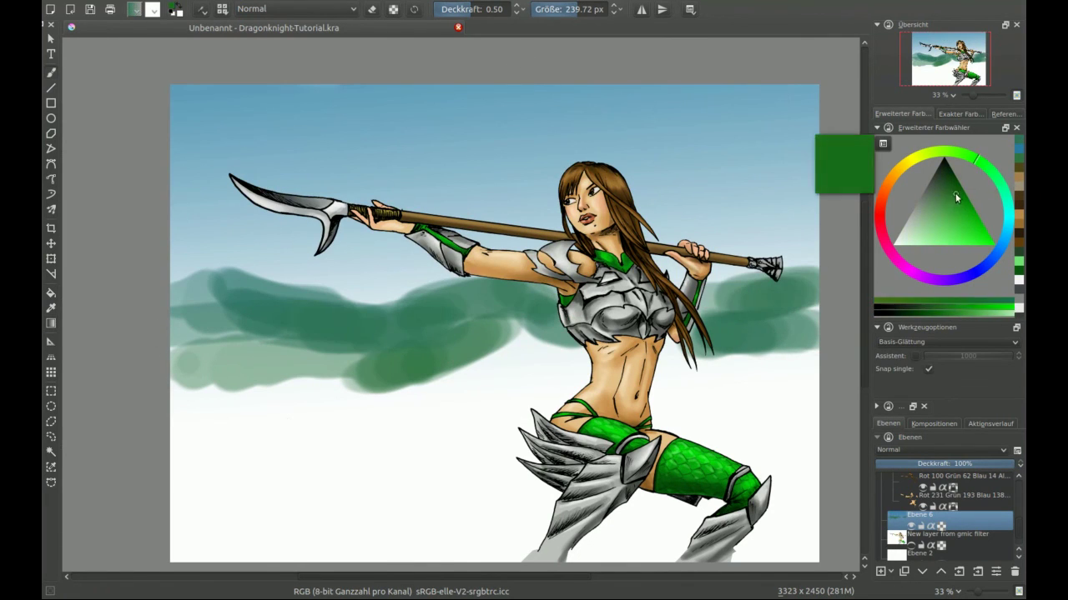
{"action": "left_click_drag", "start_coordinate": [584, 146], "coordinate": [625, 137]}
- Paint olive ground strokes across the lower canvas
{"action": "left_click", "coordinate": [922, 155]}
{"action": "left_click_drag", "start_coordinate": [217, 454], "coordinate": [476, 471]}
{"action": "mouse_move", "coordinate": [175, 429]}
{"action": "left_mouse_down"}
{"action": "mouse_move", "coordinate": [500, 400]}
{"action": "mouse_move", "coordinate": [813, 433]}
{"action": "left_mouse_up"}
{"action": "left_click_drag", "start_coordinate": [308, 501], "coordinate": [817, 467]}
- Paint blue water strokes across the landscape, then choose green from the quick palette
{"action": "left_click", "coordinate": [352, 150], "text": "ctrl"}
{"action": "left_click_drag", "start_coordinate": [233, 315], "coordinate": [308, 304]}
{"action": "left_click_drag", "start_coordinate": [225, 219], "coordinate": [834, 213]}
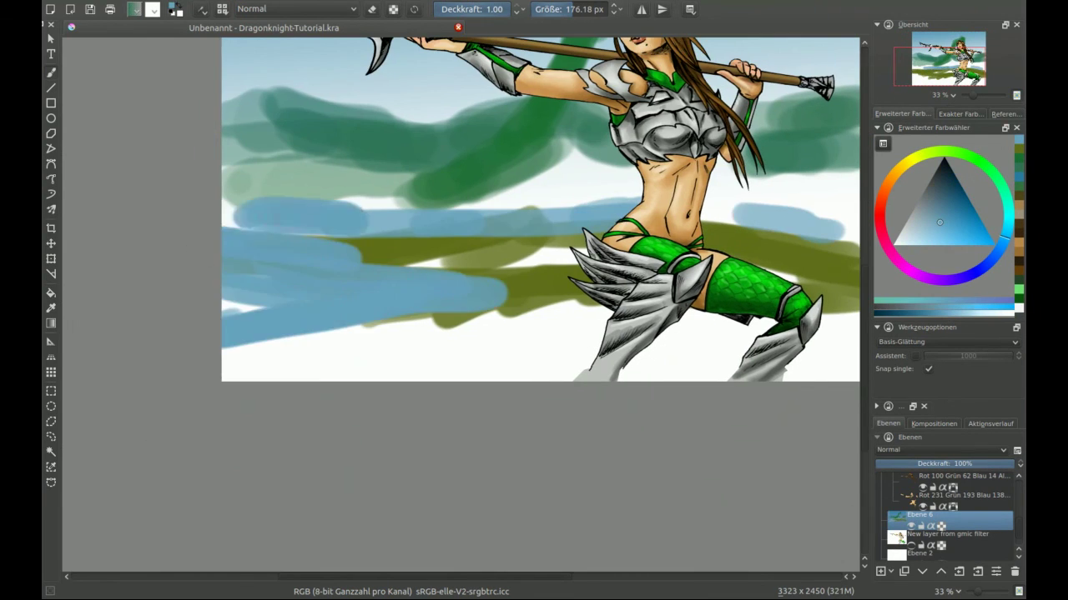
{"action": "right_click", "coordinate": [440, 250]}
{"action": "left_click", "coordinate": [425, 219]}
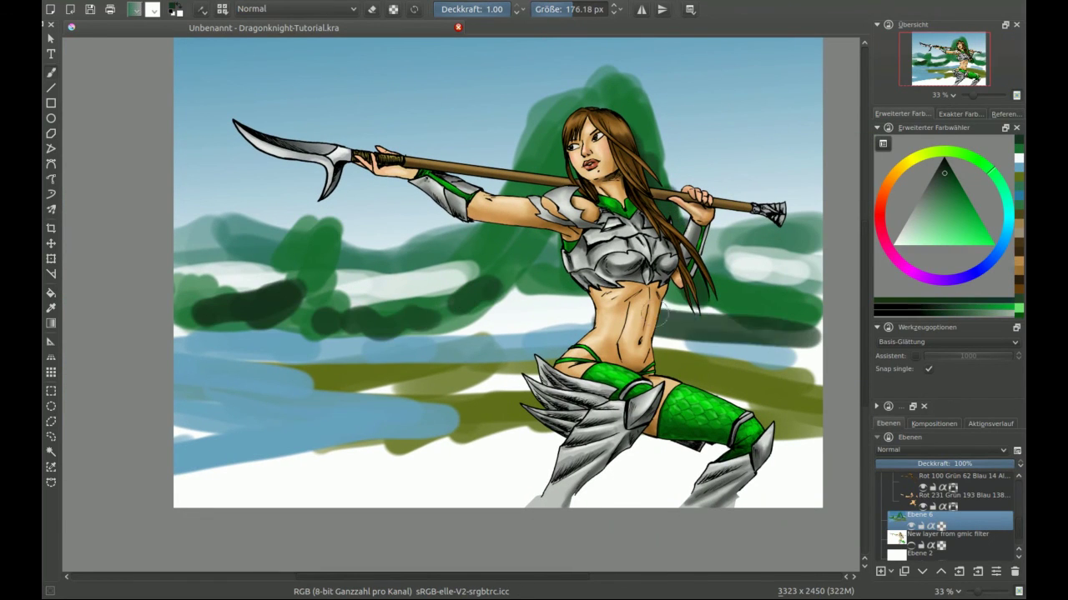
- Paint a dark olive tree trunk with pink blossoms and more olive ground strokes
{"action": "left_click", "coordinate": [909, 161]}
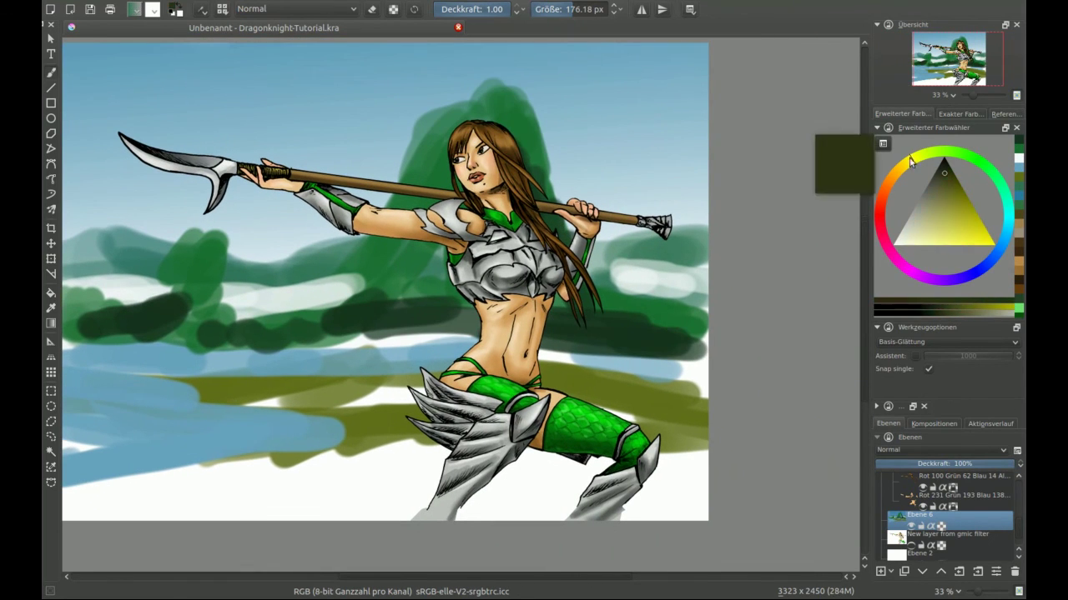
{"action": "left_click_drag", "start_coordinate": [582, 389], "coordinate": [640, 364]}
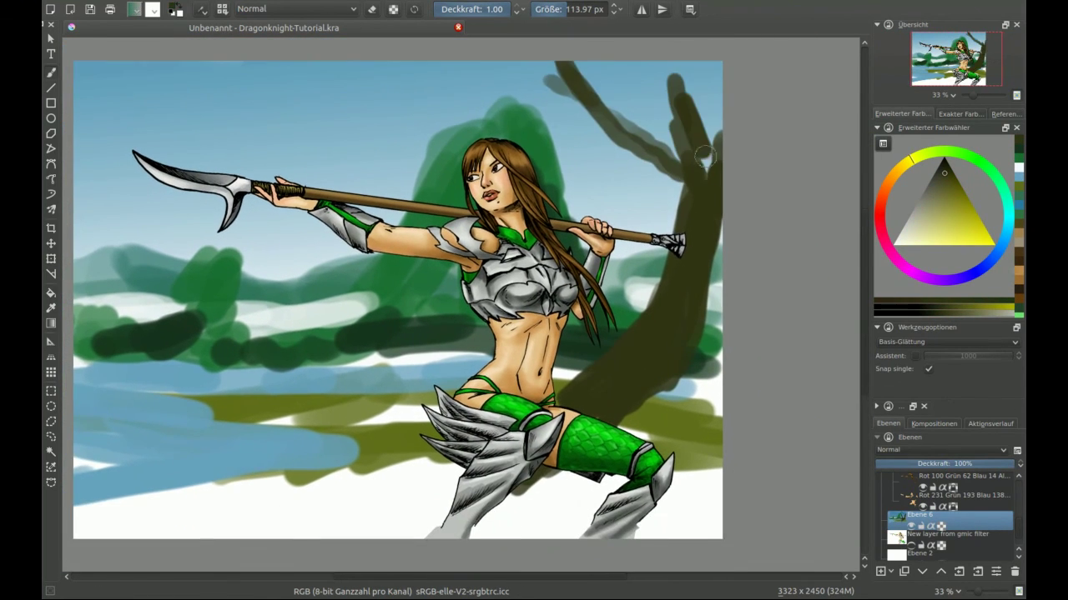
{"action": "left_click", "coordinate": [882, 220]}
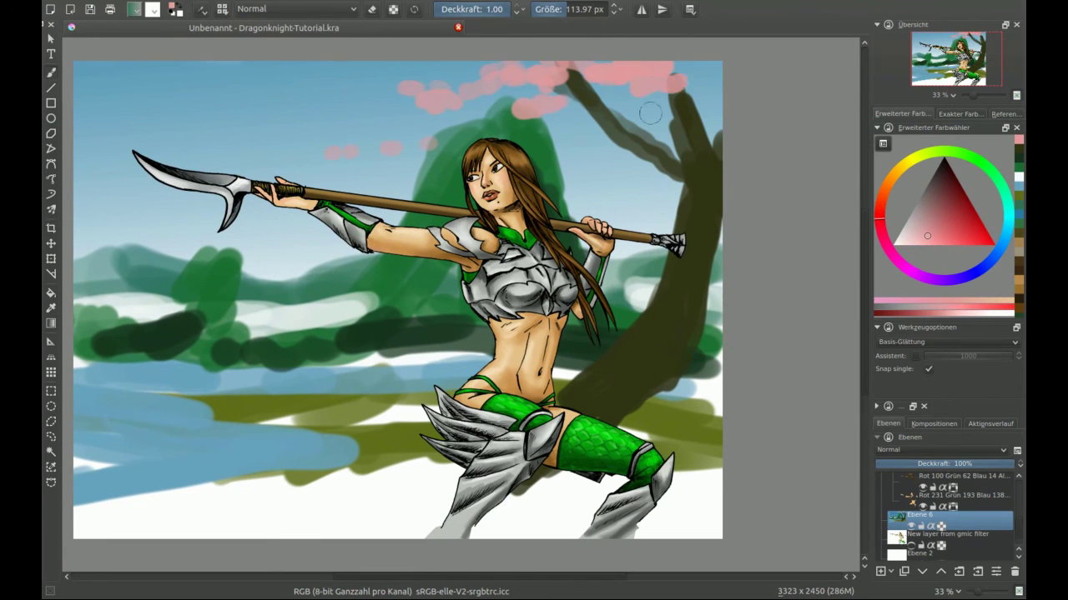
{"action": "left_click", "coordinate": [912, 159]}
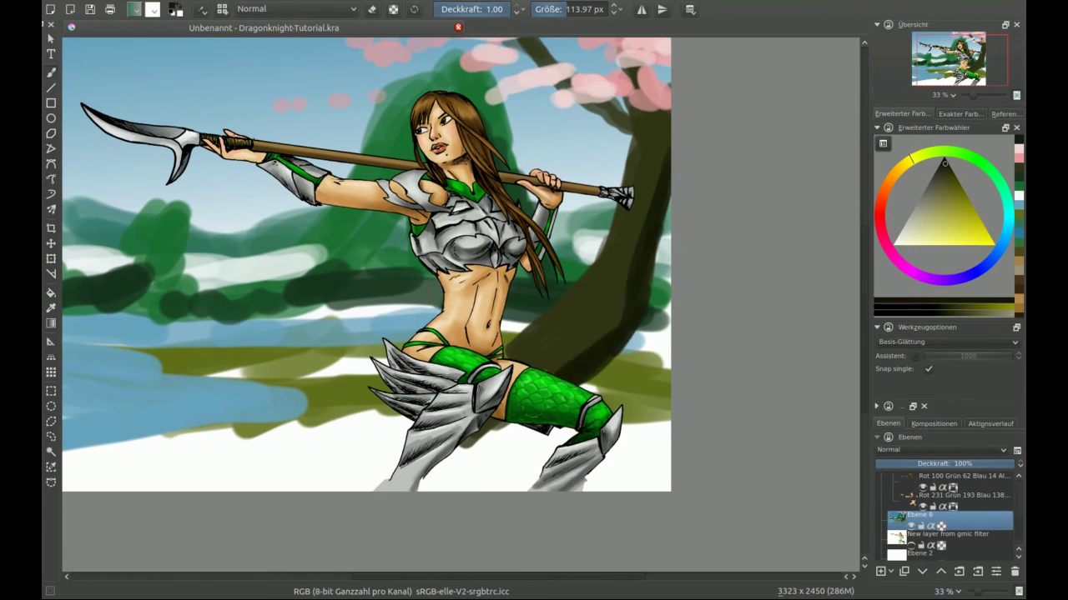
{"action": "right_click", "coordinate": [493, 298]}
{"action": "left_click_drag", "start_coordinate": [167, 325], "coordinate": [484, 329]}
{"action": "left_click_drag", "start_coordinate": [392, 300], "coordinate": [705, 358]}
{"action": "left_click", "coordinate": [941, 157]}
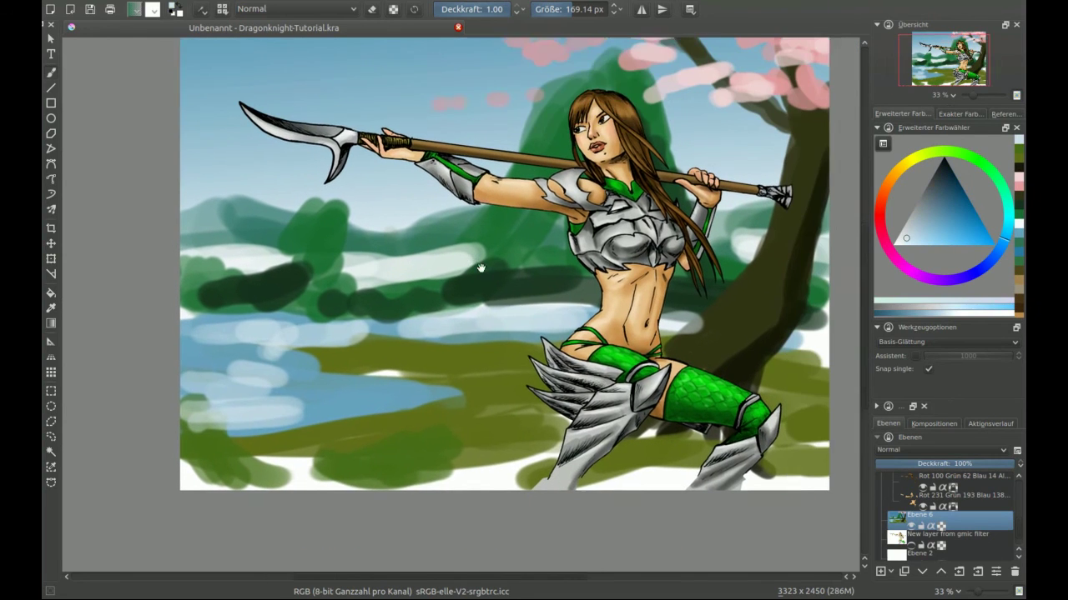
- Soften the landscape layer with a roughly 72 px Gaussian blur
{"action": "left_click", "coordinate": [308, 1]}
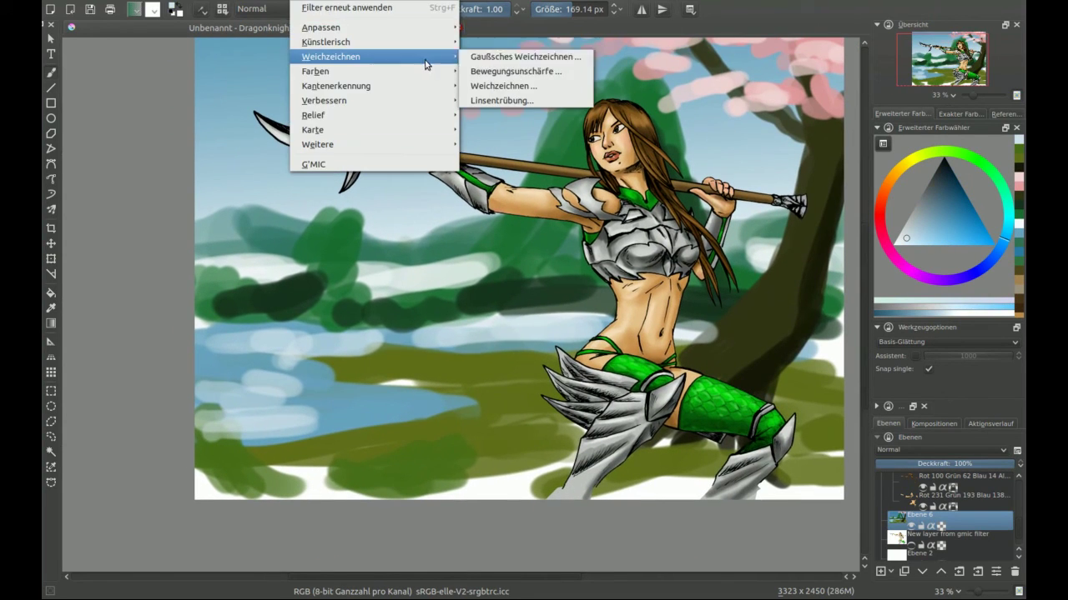
{"action": "left_click", "coordinate": [500, 56]}
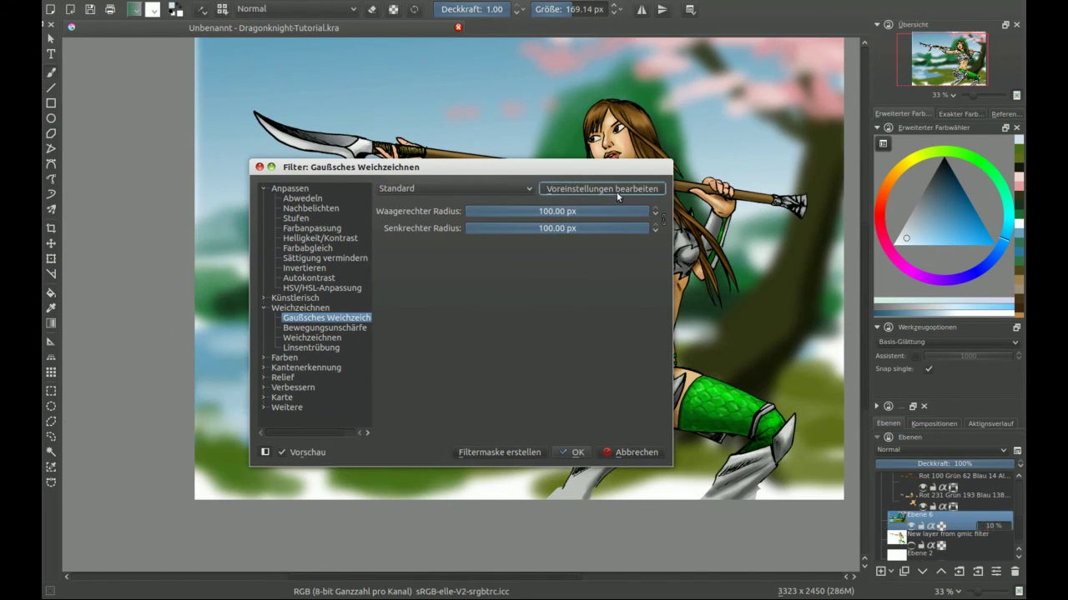
{"action": "left_click", "coordinate": [574, 452]}
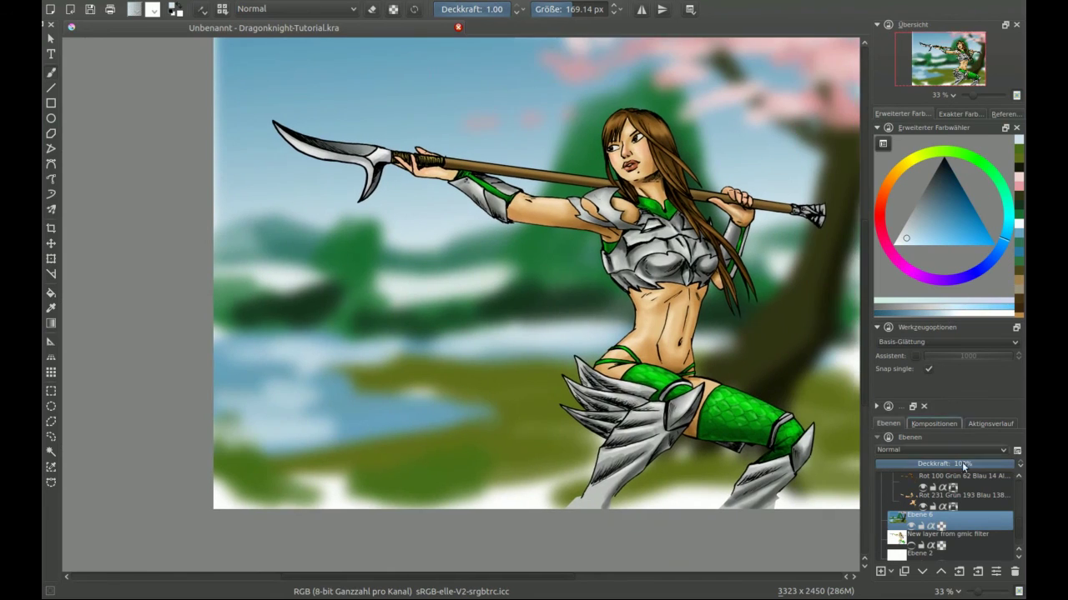
{"action": "left_click", "coordinate": [309, 2]}
{"action": "left_click", "coordinate": [458, 78]}
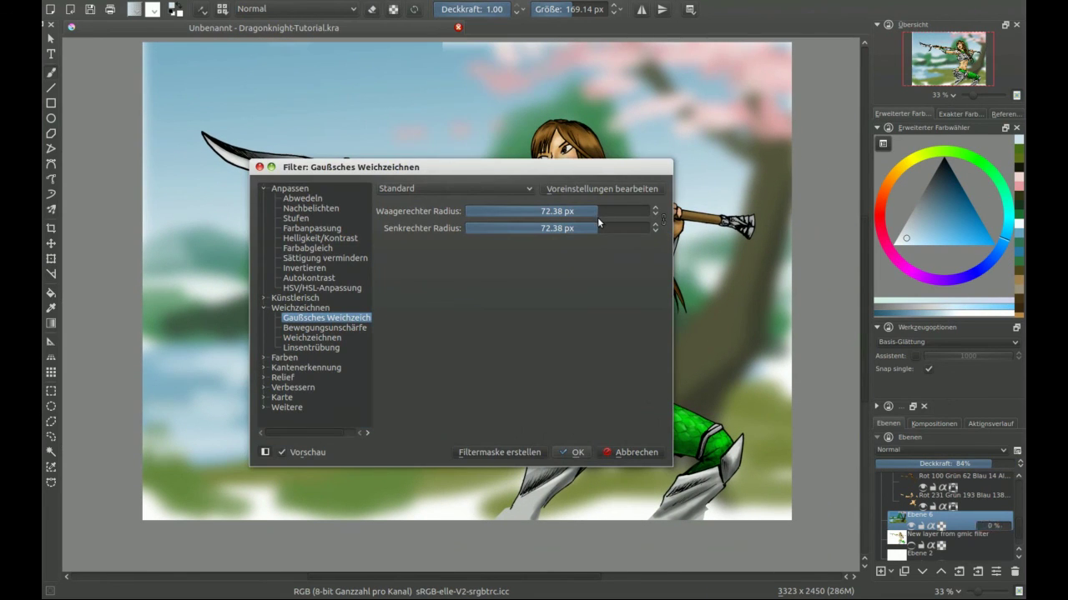
{"action": "key", "text": "Return"}
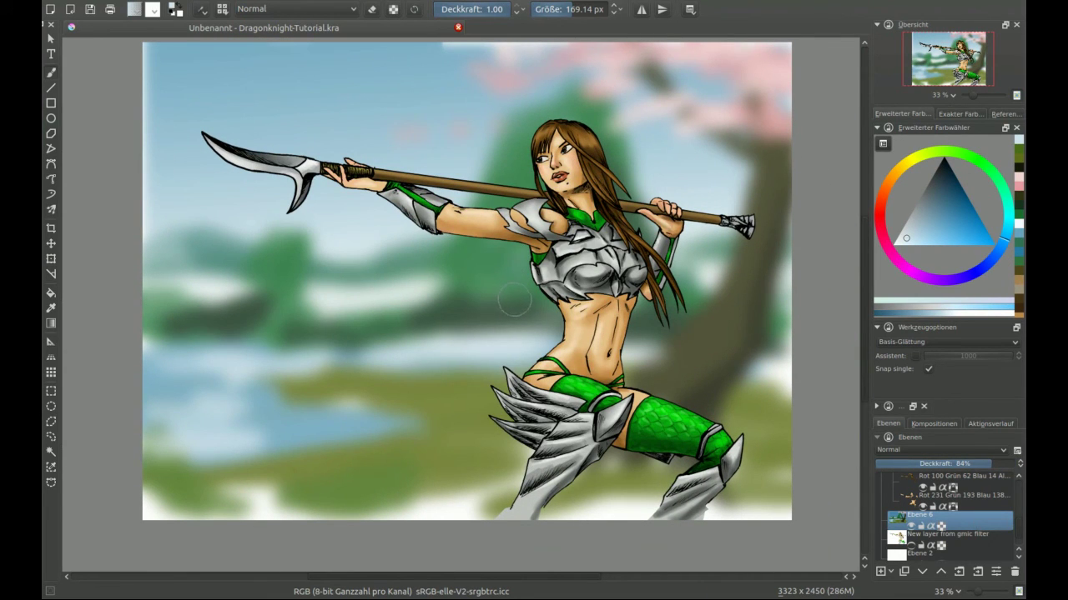
- Zoom to 67% and pan over the torso, spear, face, hips and legs to check details
{"action": "scroll", "coordinate": [692, 354], "scroll_direction": "up", "scroll_amount": 3}
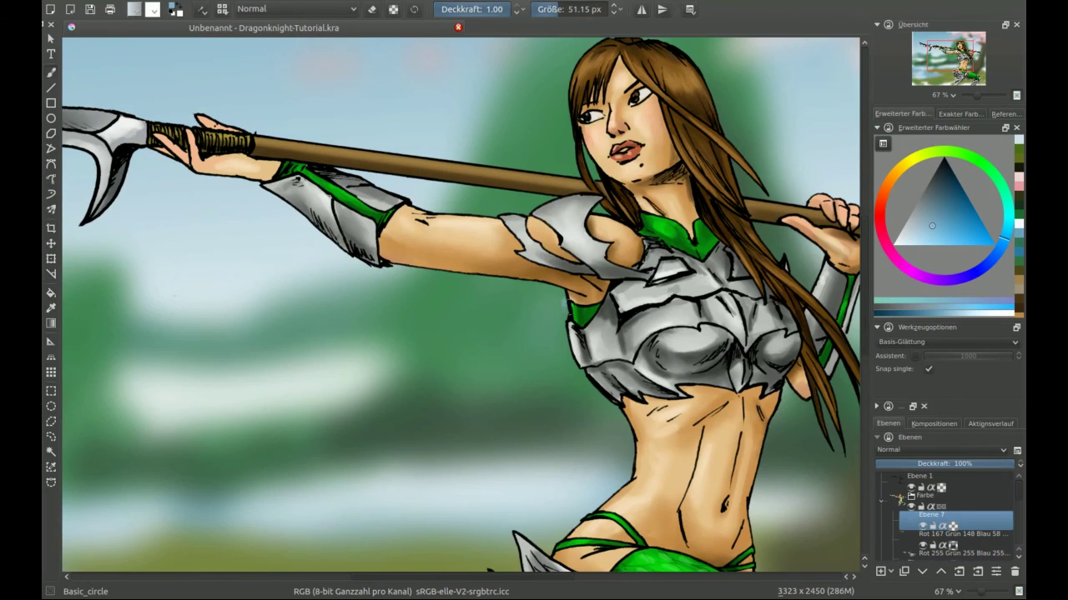
{"action": "left_click_drag", "start_coordinate": [584, 346], "coordinate": [547, 16]}
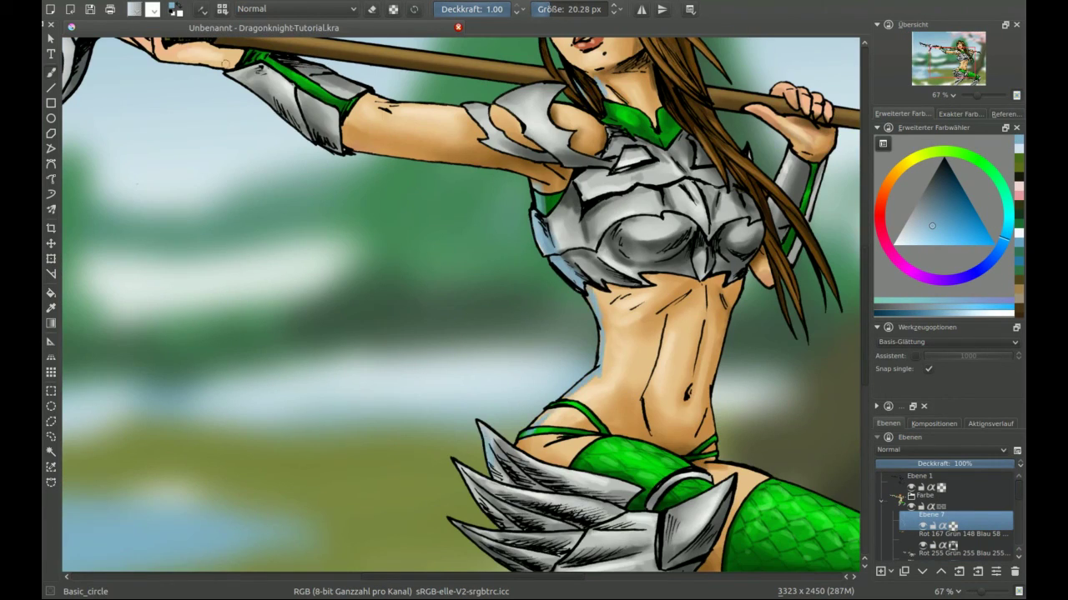
{"action": "left_click_drag", "start_coordinate": [469, 360], "coordinate": [393, 158]}
{"action": "mouse_move", "coordinate": [500, 250]}
{"action": "left_mouse_down"}
{"action": "mouse_move", "coordinate": [376, 450]}
{"action": "mouse_move", "coordinate": [521, 568]}
{"action": "left_mouse_up"}
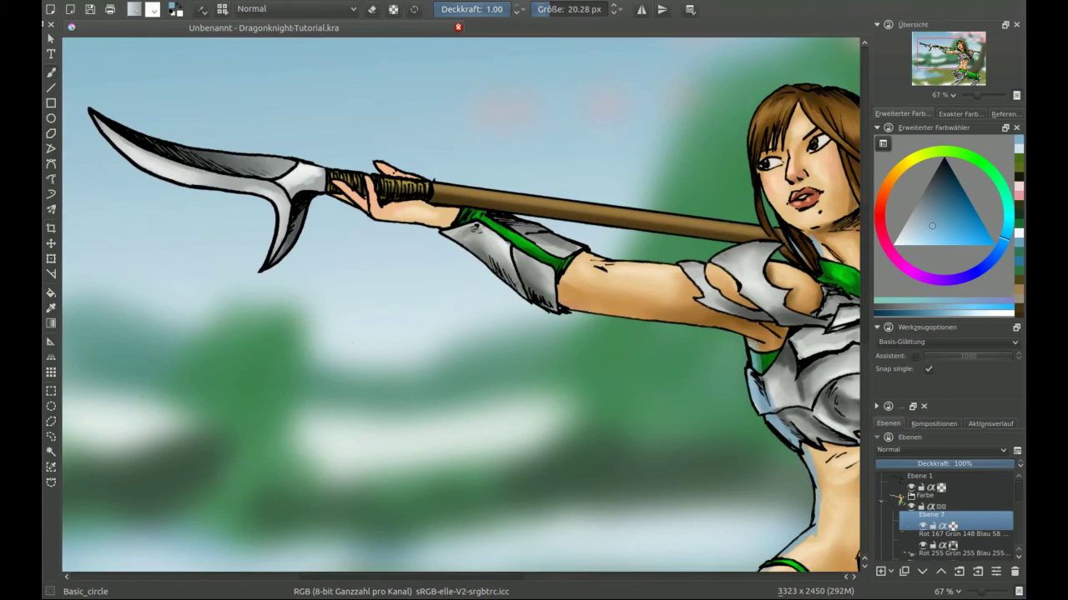
{"action": "left_click_drag", "start_coordinate": [354, 342], "coordinate": [12, 316]}
{"action": "left_click_drag", "start_coordinate": [533, 333], "coordinate": [418, 145]}
{"action": "left_click_drag", "start_coordinate": [434, 333], "coordinate": [409, 166]}
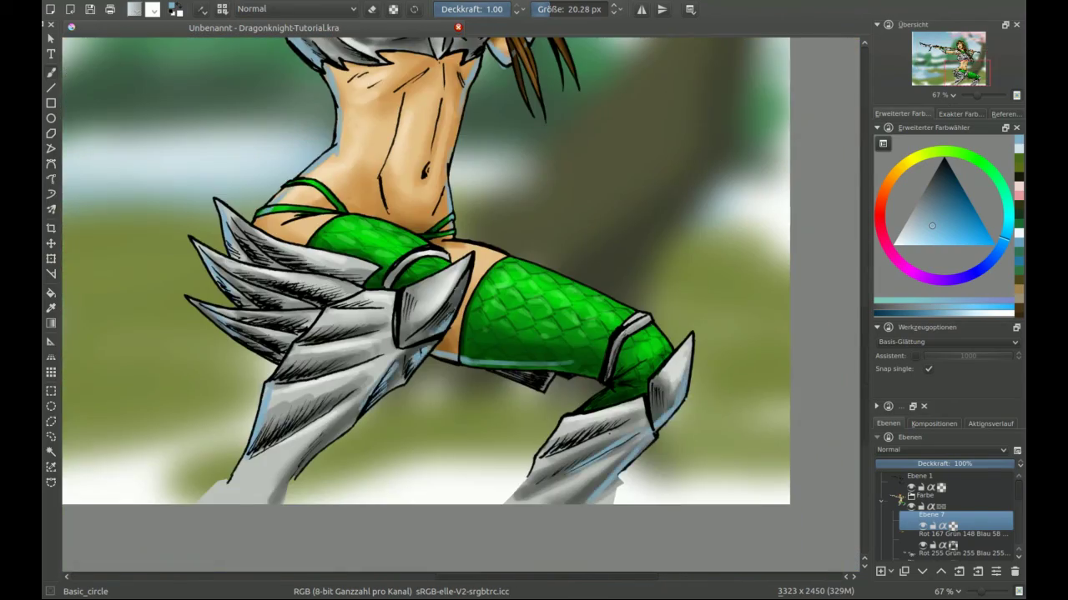